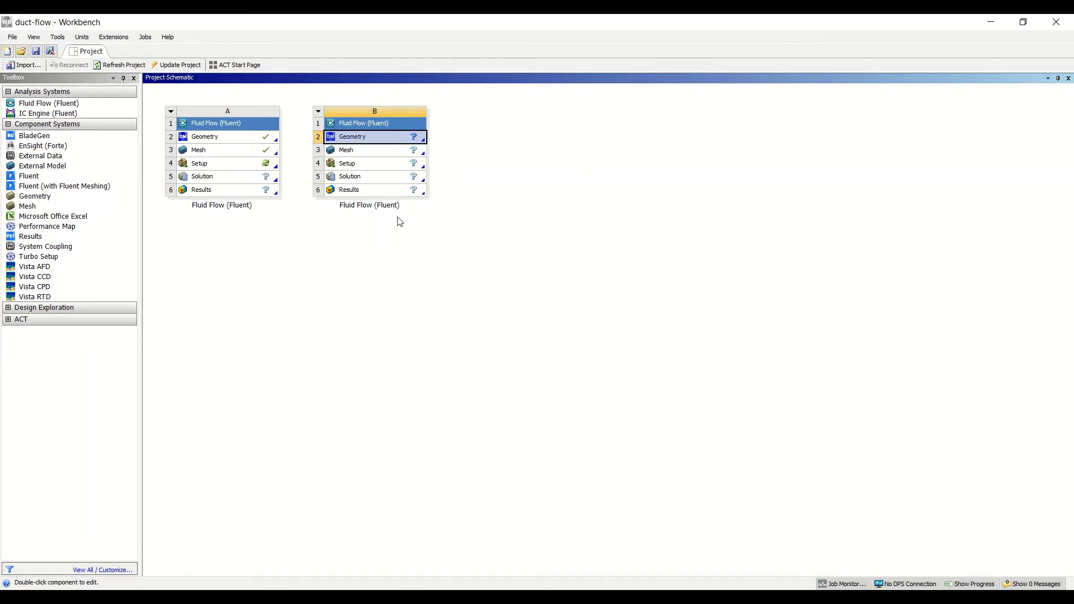
# - Open system B's geometry in DesignModeler and create a new sketch on the XY plane, viewed along +Z
pyautogui.rightClick(403, 139)
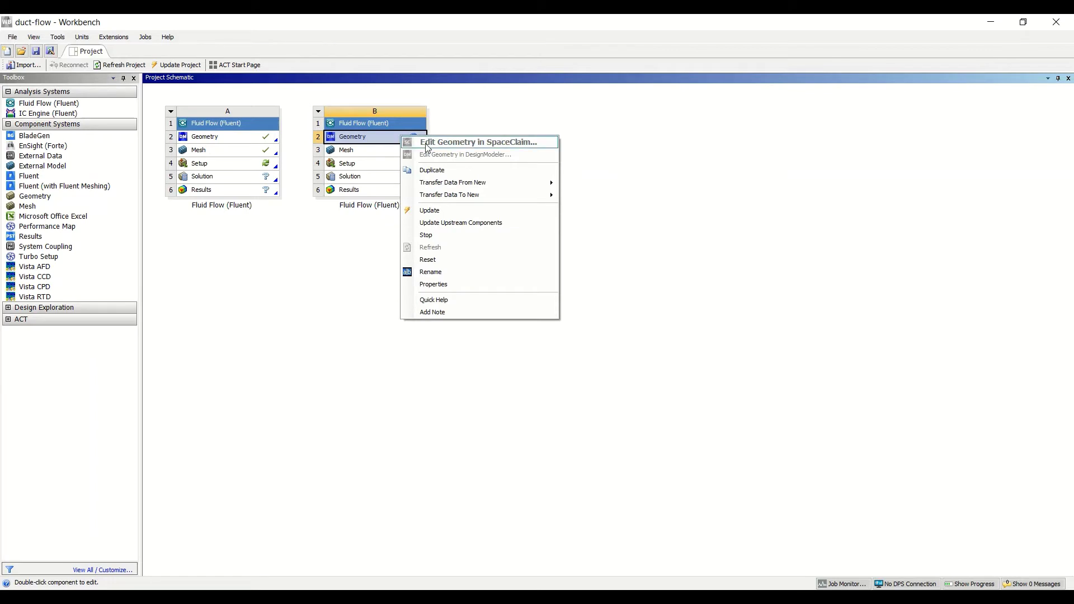
pyautogui.click(468, 159)
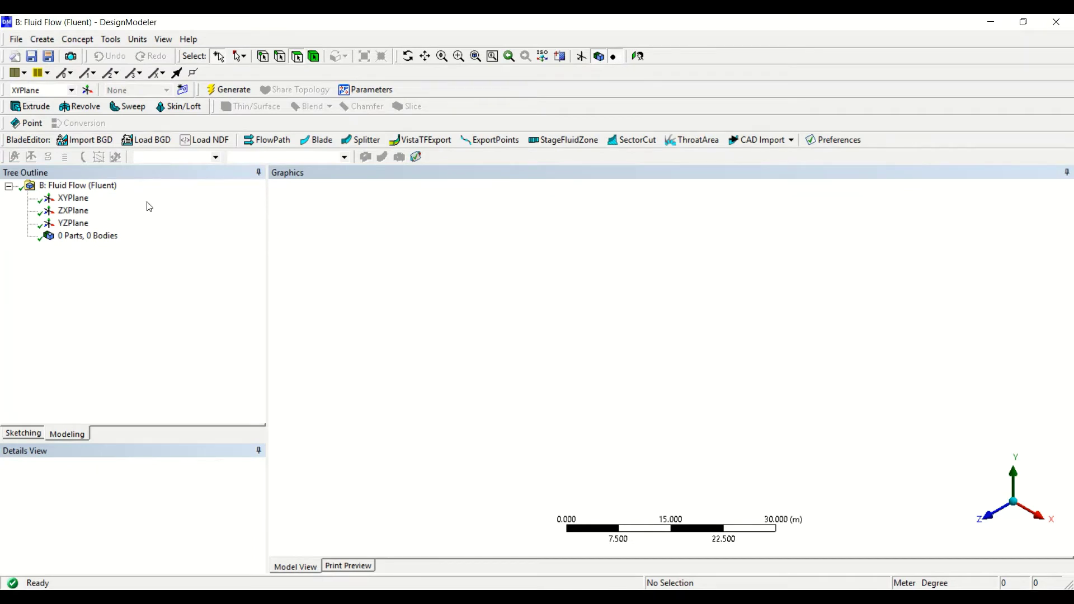
pyautogui.click(78, 199)
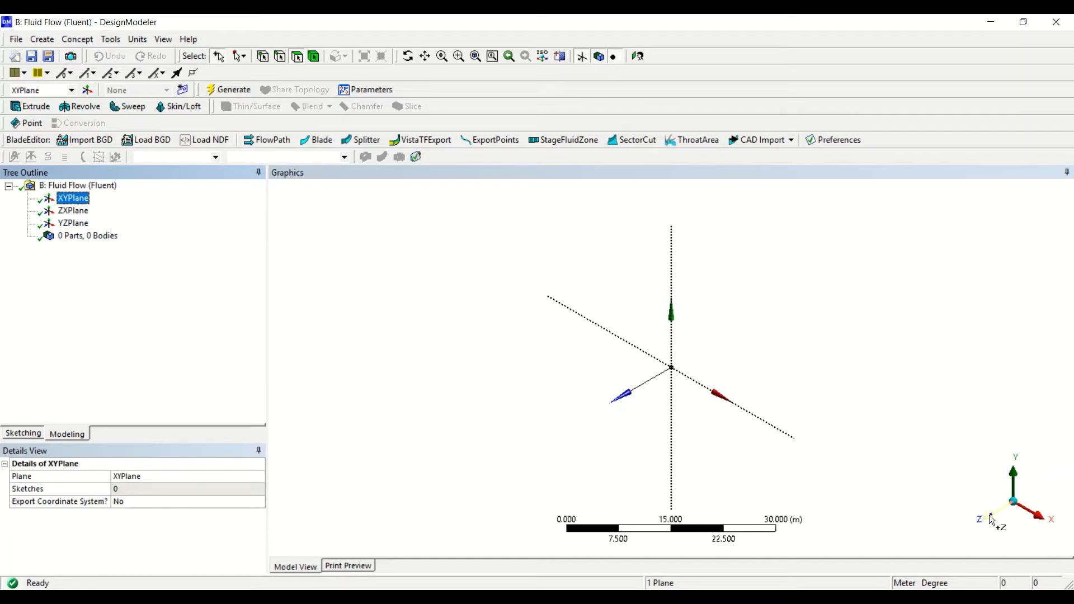
pyautogui.click(988, 522)
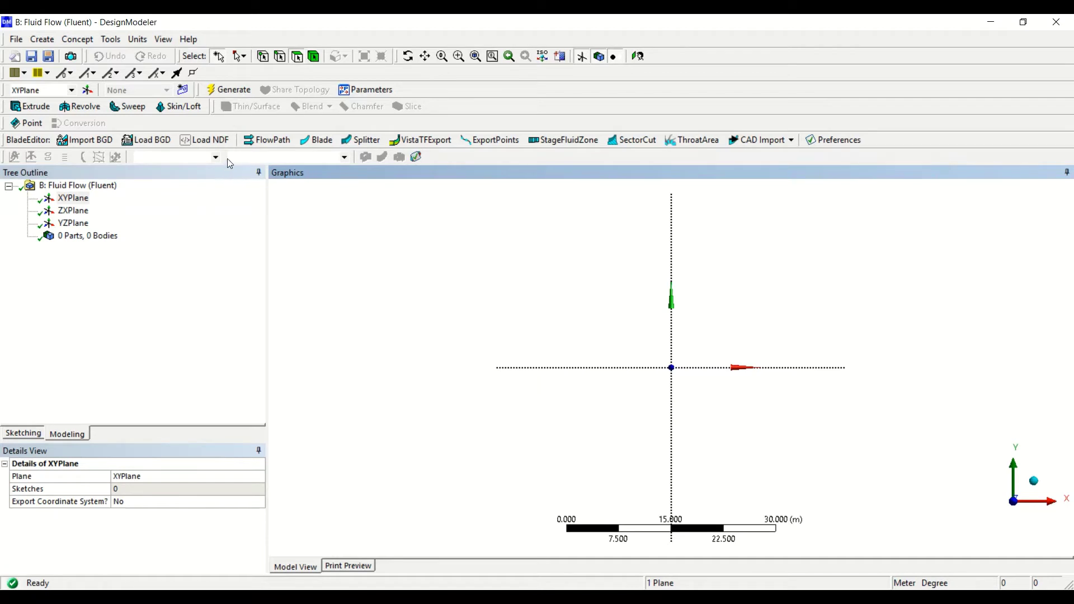
pyautogui.click(185, 90)
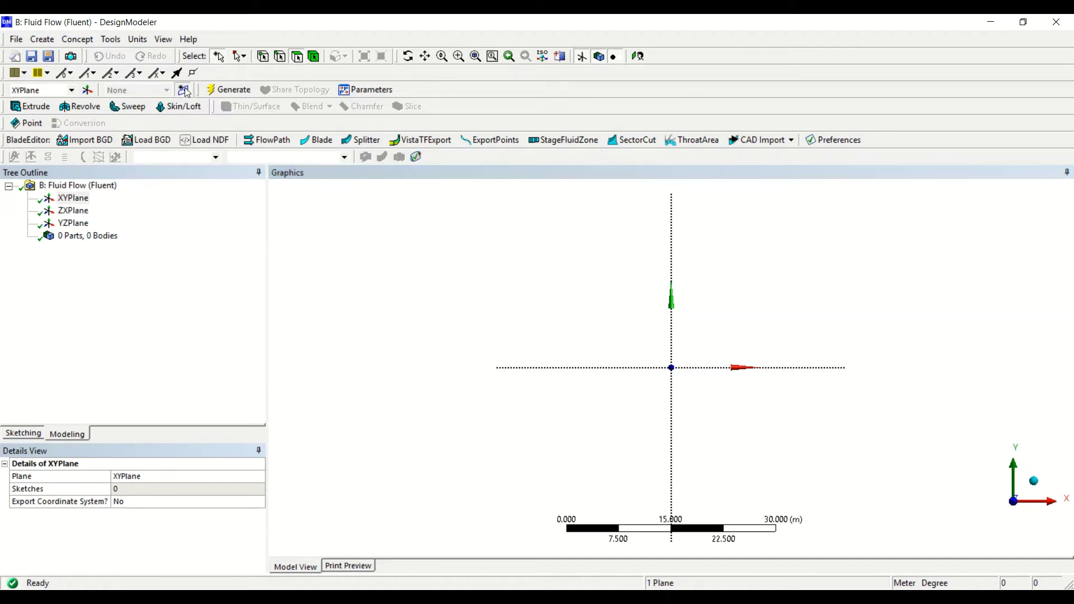
pyautogui.click(87, 211)
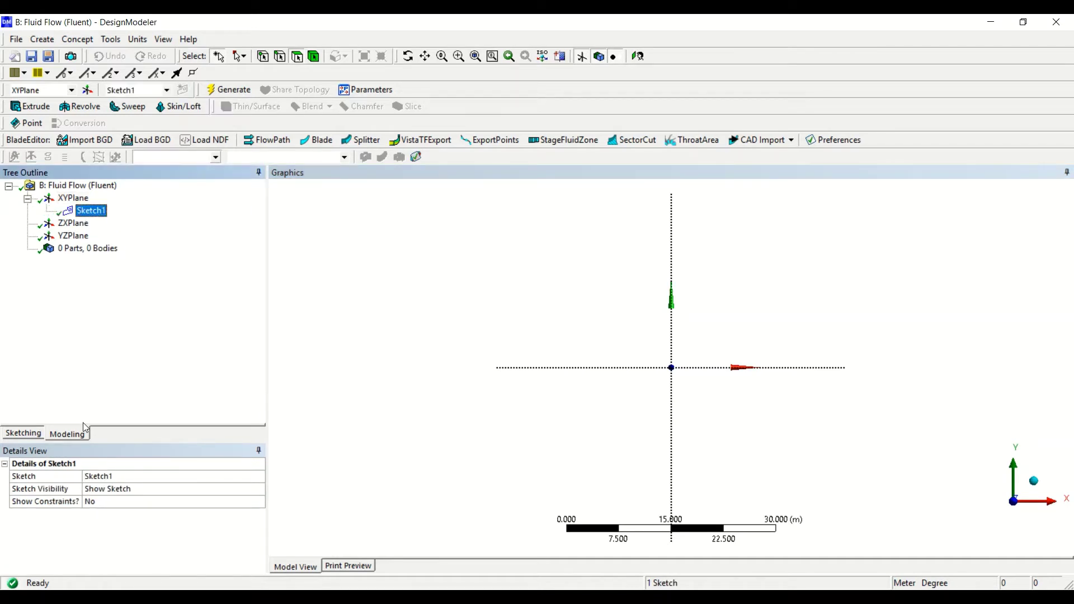
# - Sketch a horizontal line about 7.3 m long starting on the Y axis, about 2.7 m above the X axis
pyautogui.click(25, 434)
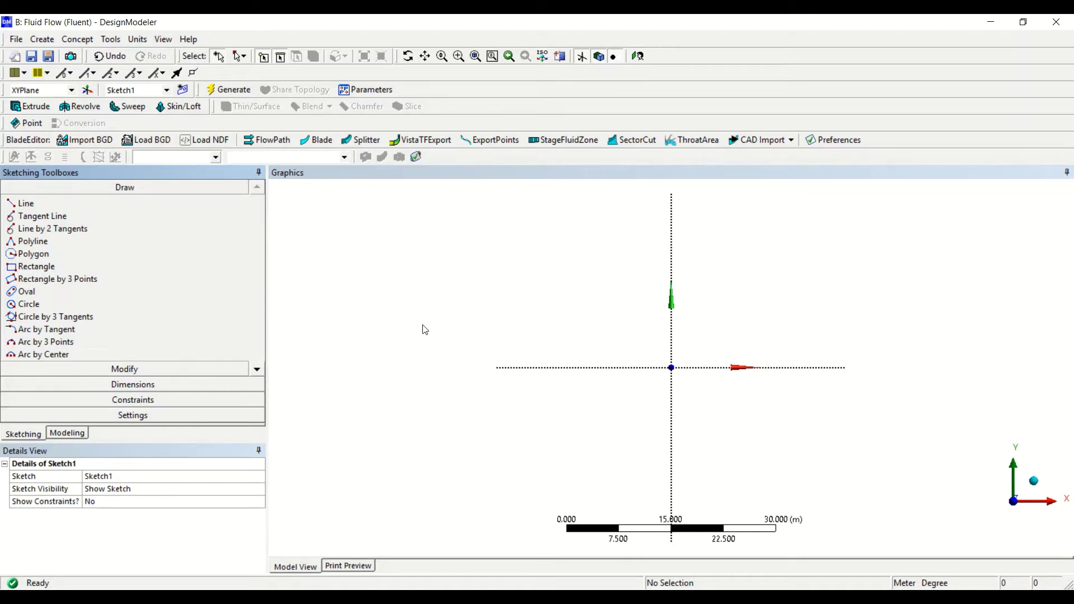
pyautogui.click(38, 207)
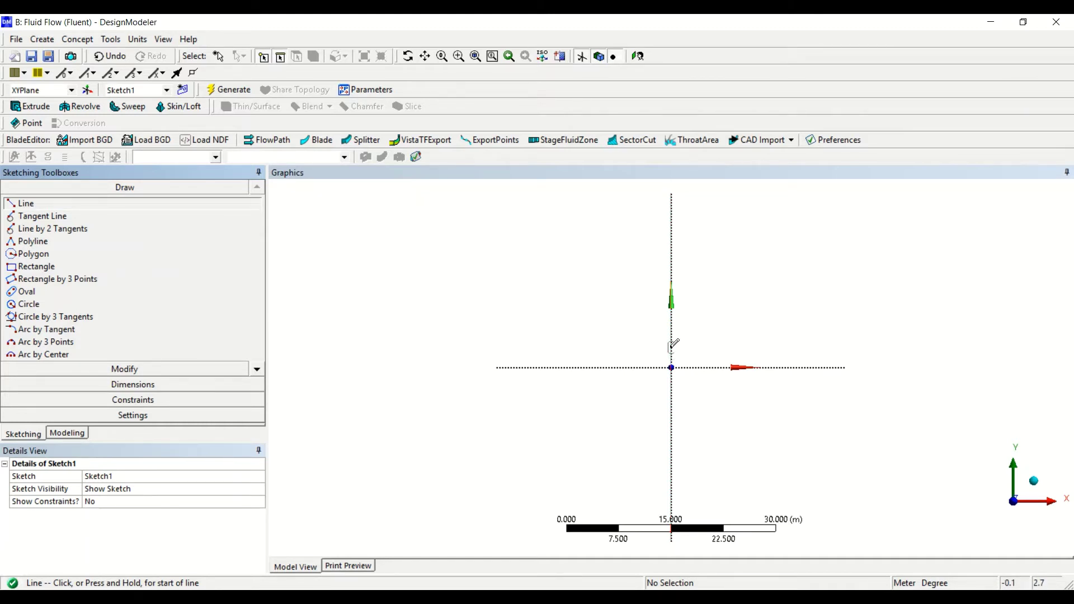
pyautogui.click(671, 347)
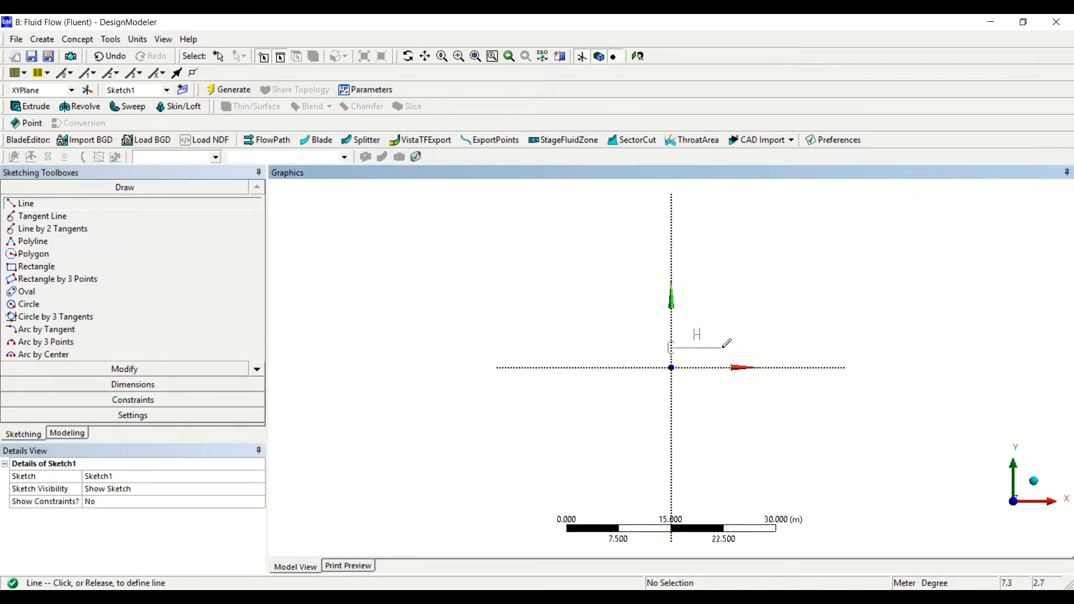
pyautogui.click(724, 347)
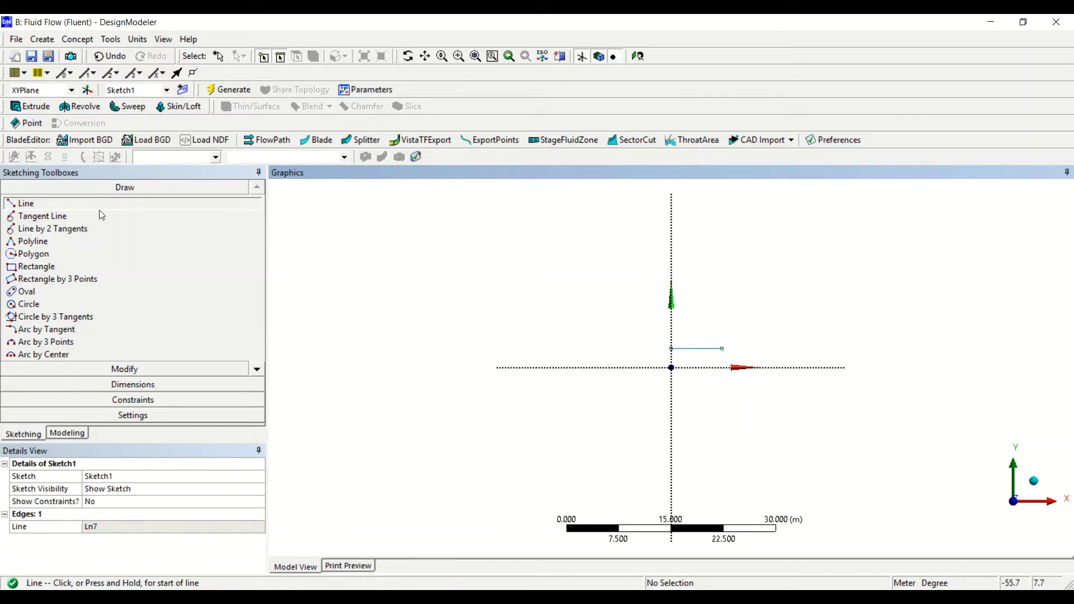
# - Dimension the horizontal line's length and set it to 0.5 m
pyautogui.click(122, 386)
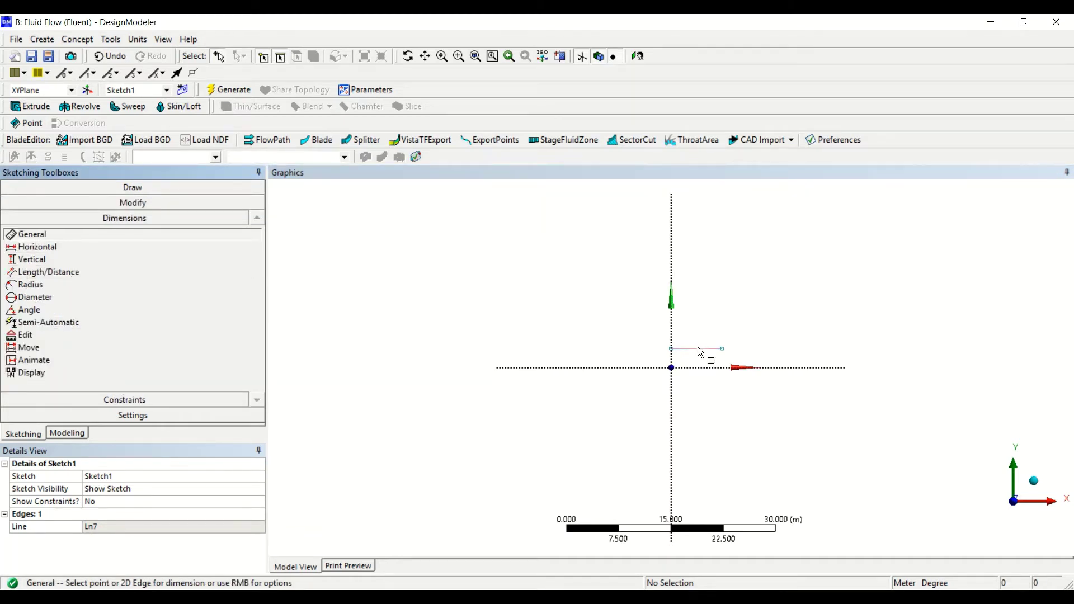
pyautogui.click(697, 347)
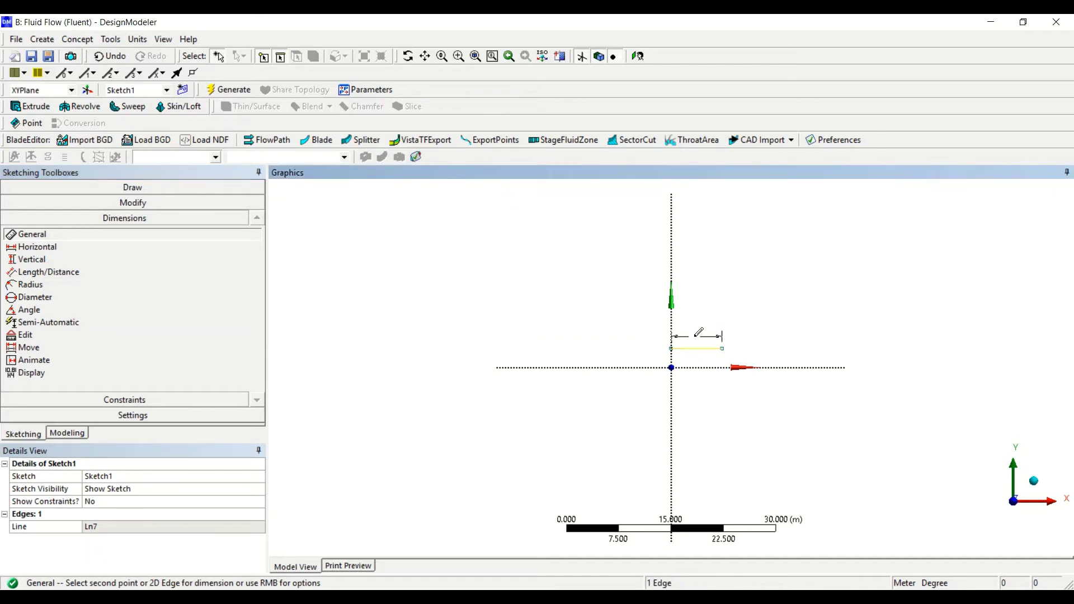
pyautogui.click(696, 339)
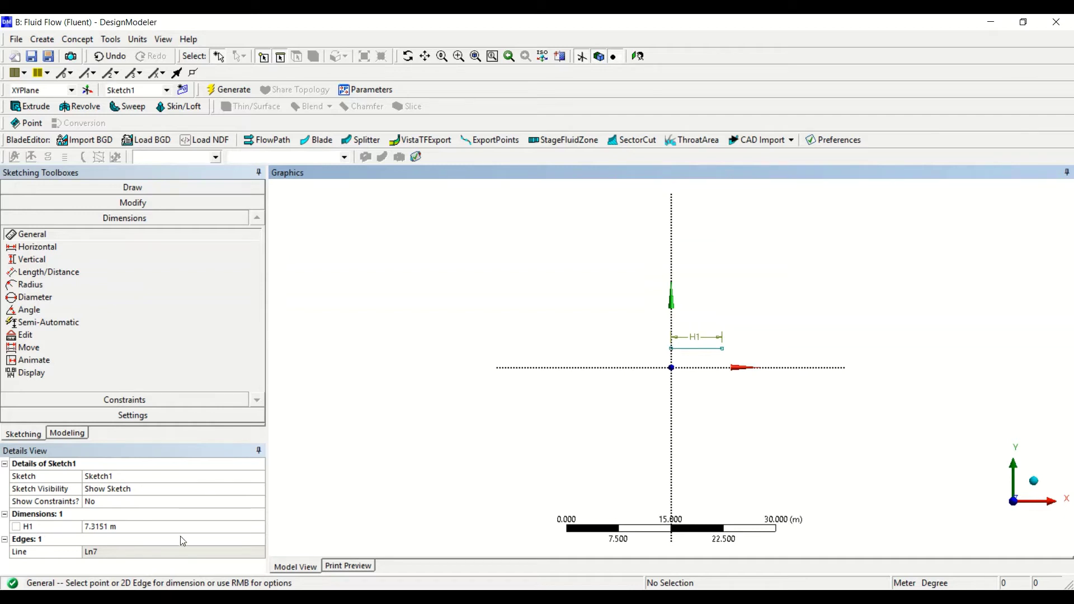
pyautogui.click(145, 526)
pyautogui.write('0.5')
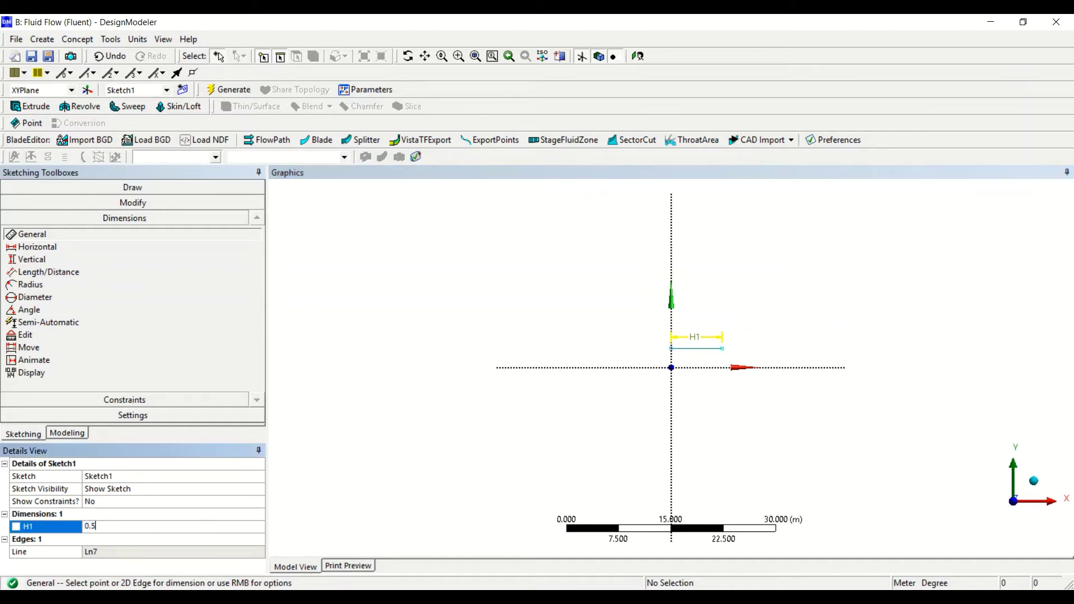
pyautogui.press('Return')
# - Add a vertical dimension between the horizontal line and the X axis and set it to 0.5 m
pyautogui.click(476, 56)
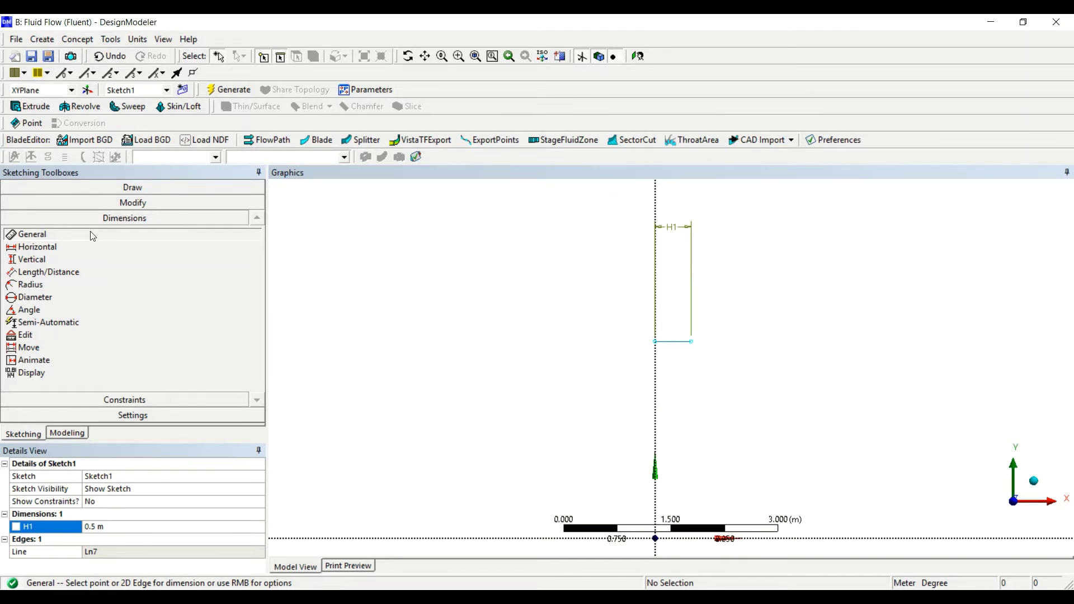
pyautogui.click(63, 260)
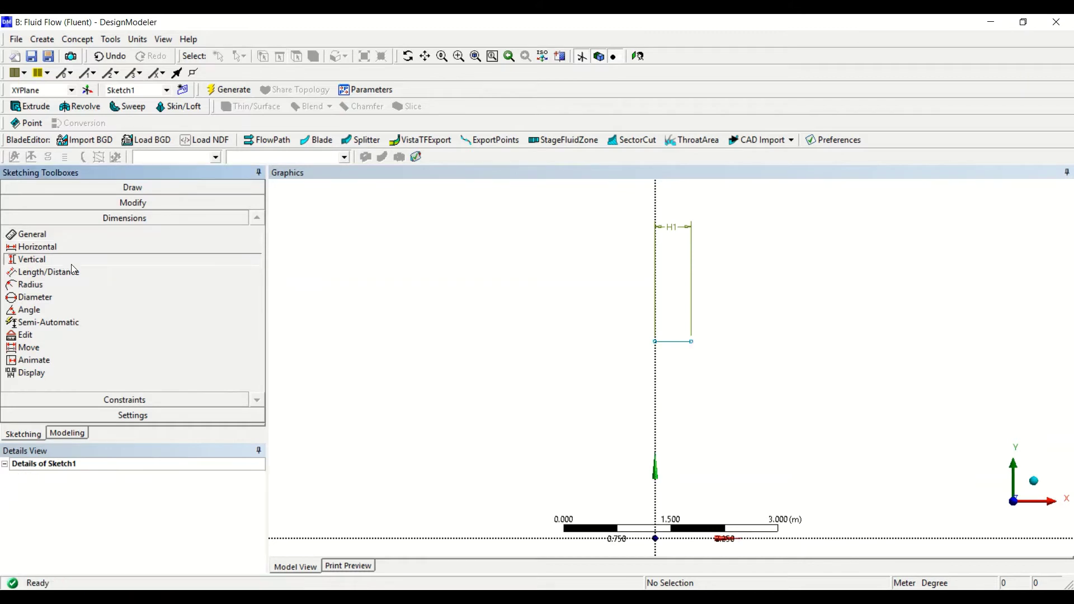
pyautogui.click(667, 342)
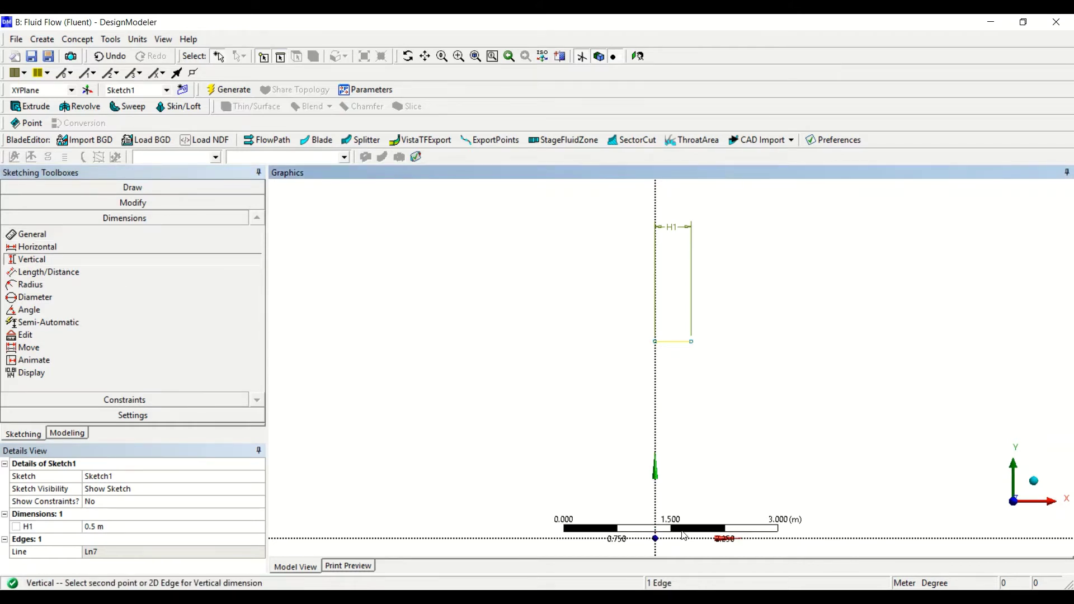
pyautogui.click(681, 539)
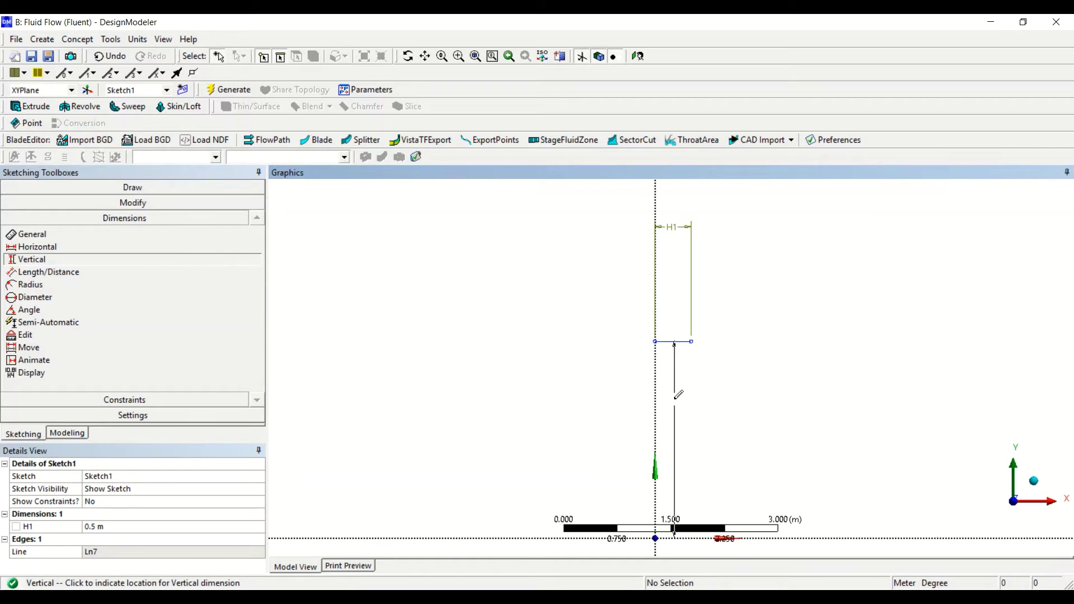
pyautogui.click(677, 428)
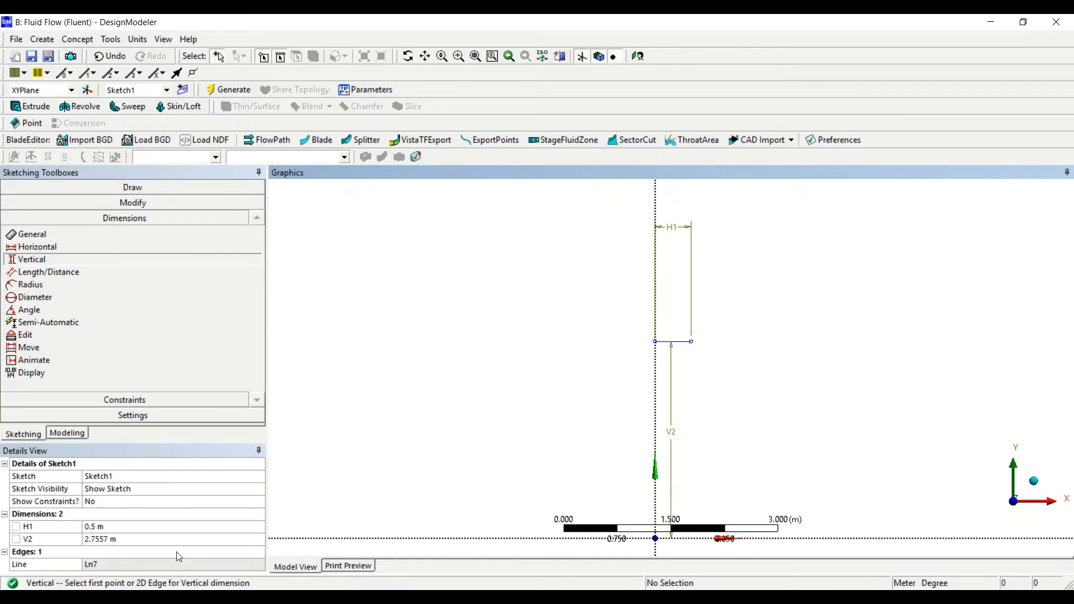
pyautogui.click(148, 538)
pyautogui.write('0.5')
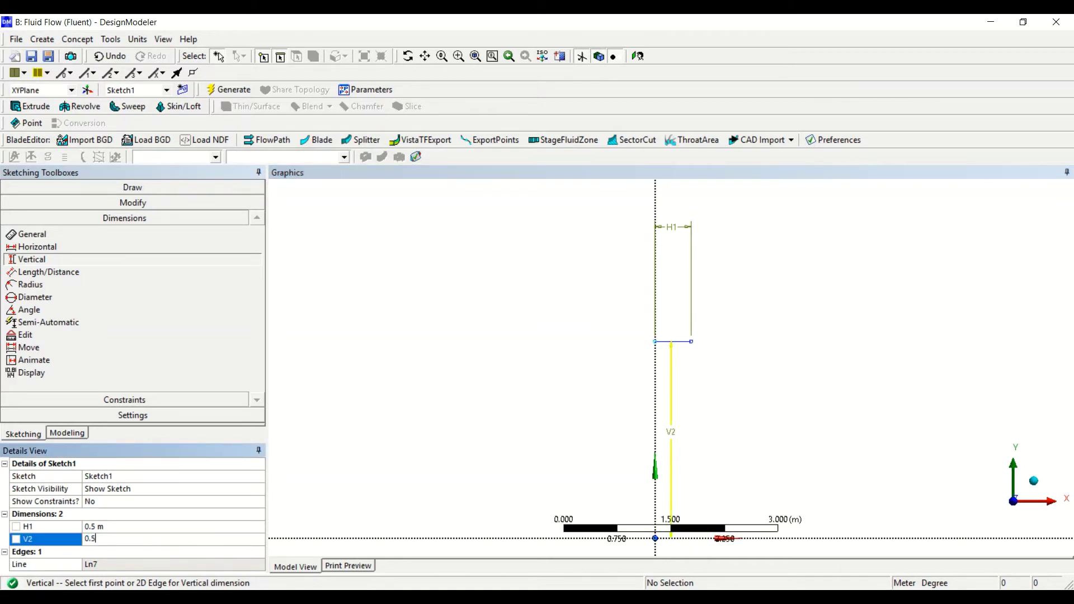
pyautogui.press('Return')
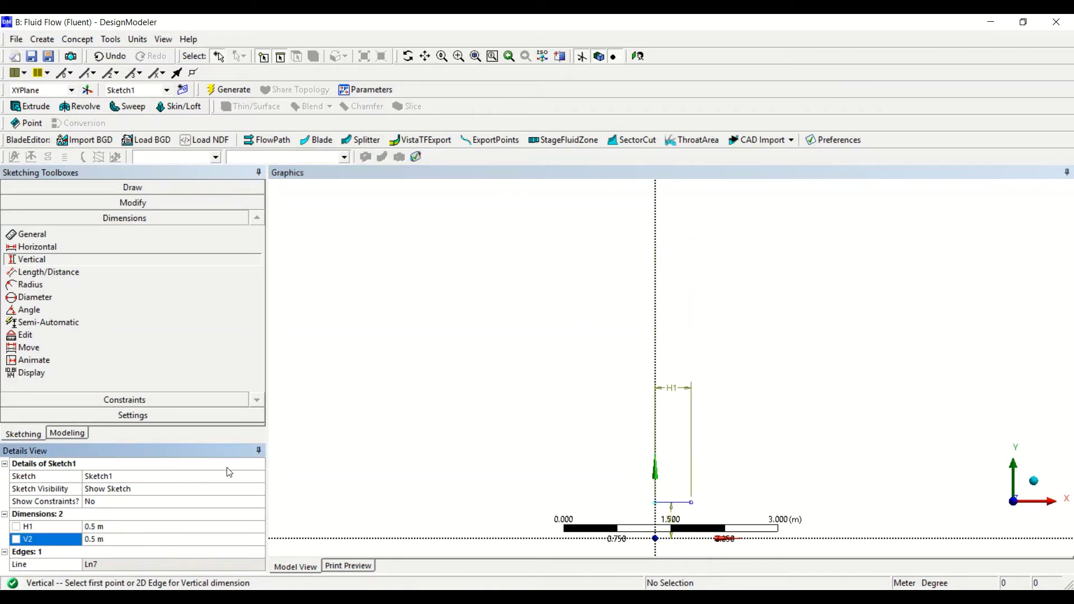
# - Move the horizontal dimension close above the line and reposition the vertical dimension between the line and the X axis
pyautogui.click(476, 57)
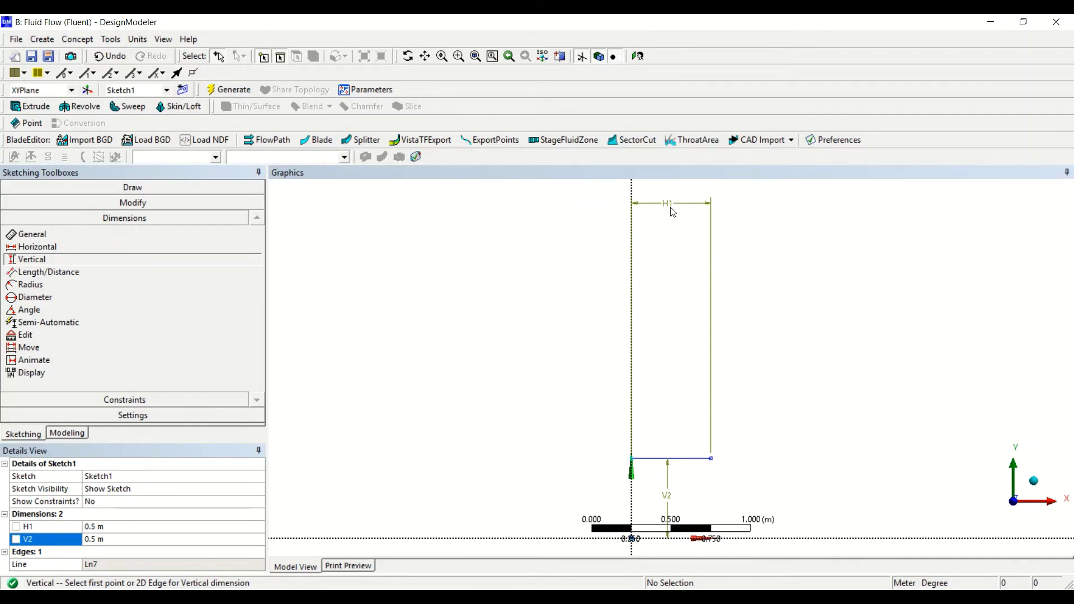
pyautogui.click(29, 347)
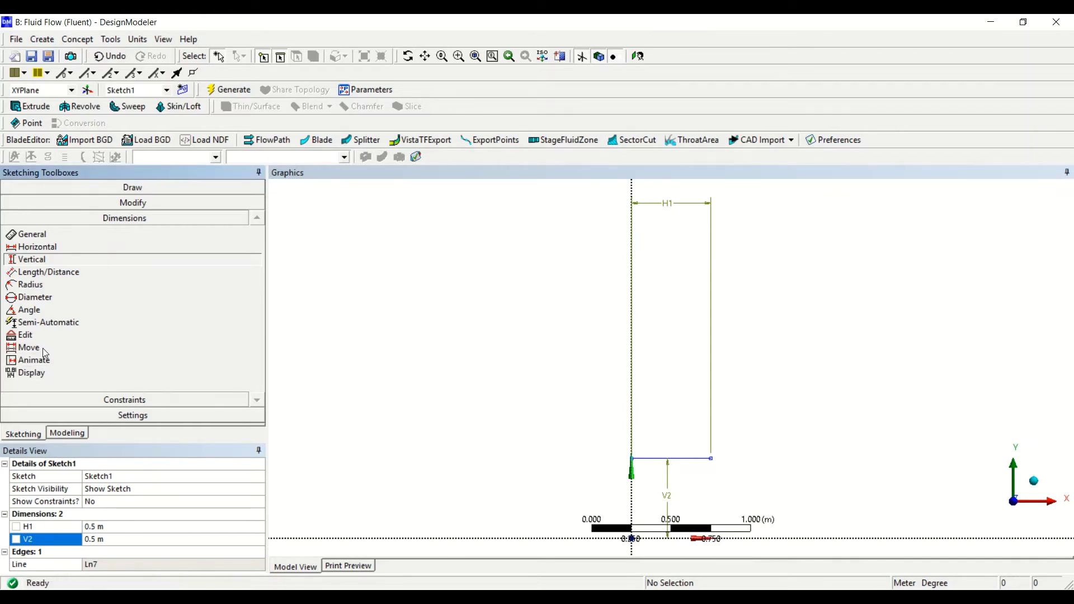
pyautogui.click(672, 205)
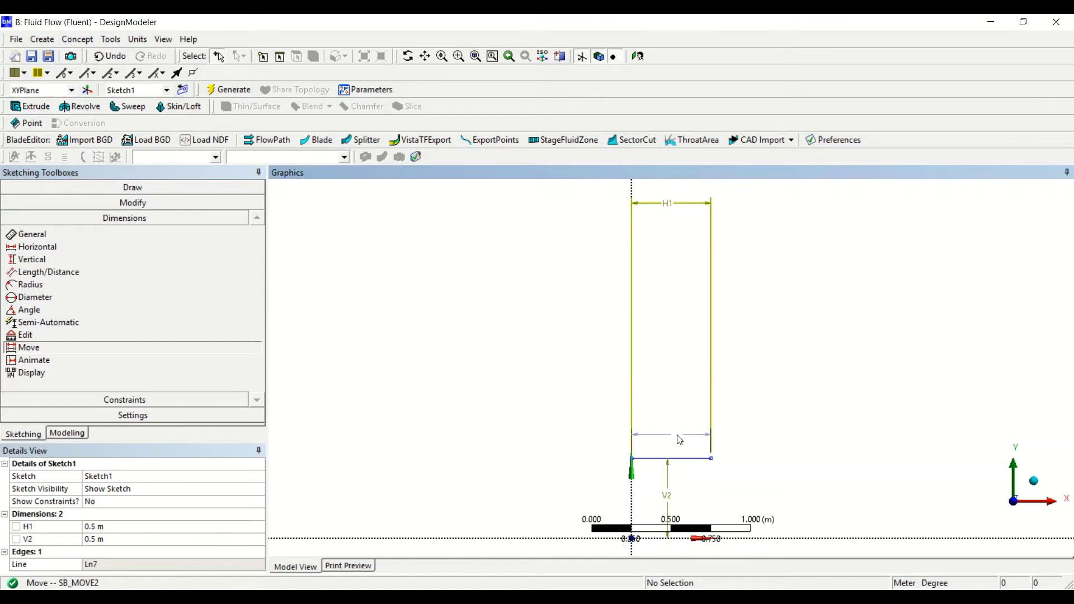
pyautogui.click(678, 443)
pyautogui.click(677, 499)
pyautogui.click(680, 500)
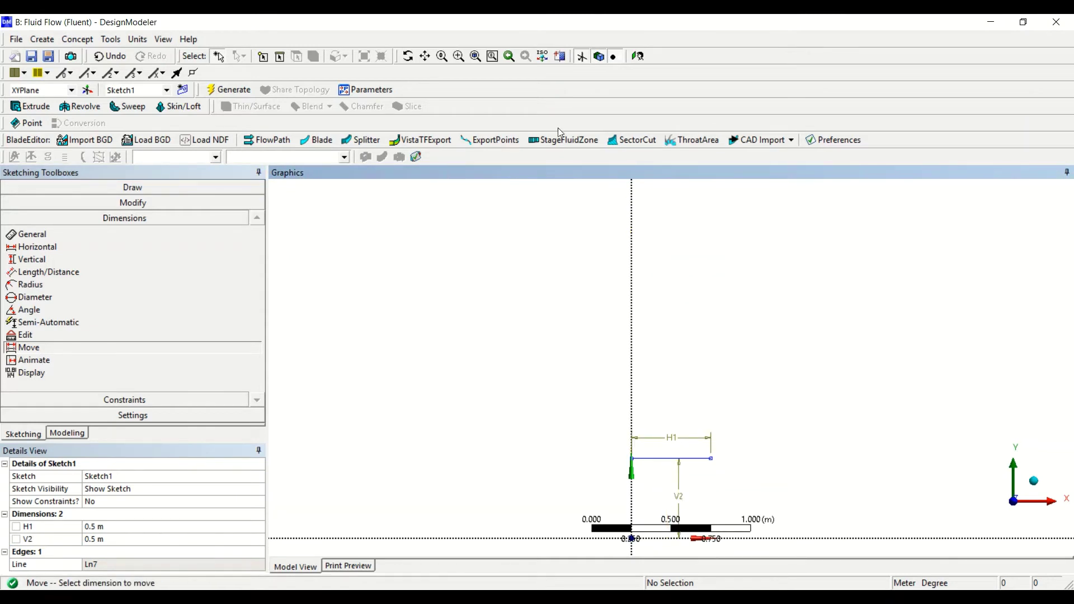
# - Sketch a slanted line from the horizontal line's end on the Y axis up to about (-0.45, 0.81) m
pyautogui.click(476, 57)
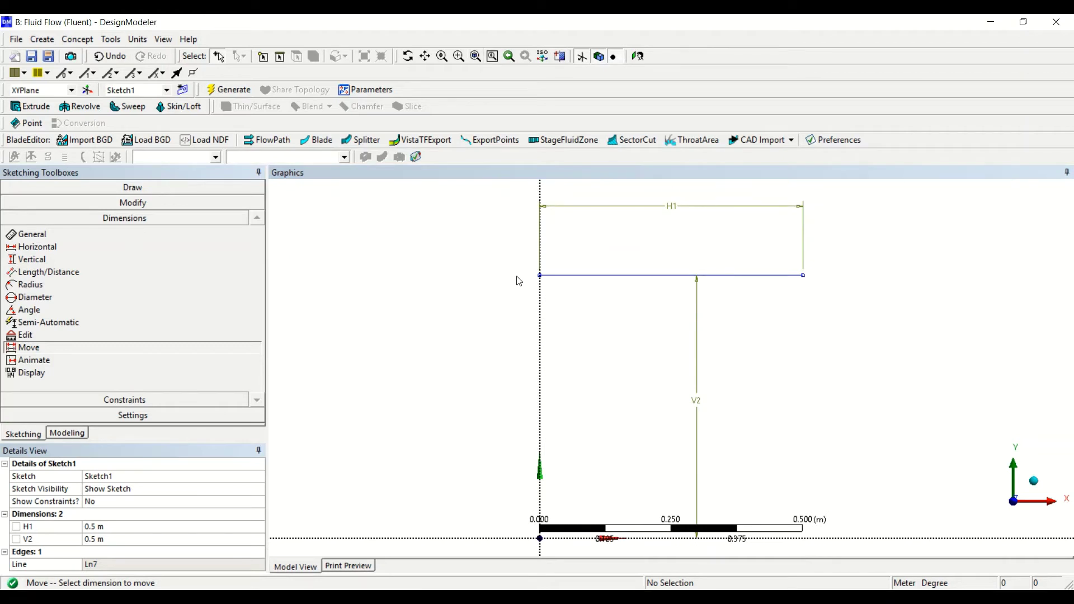
pyautogui.scroll(-3, 515, 278)
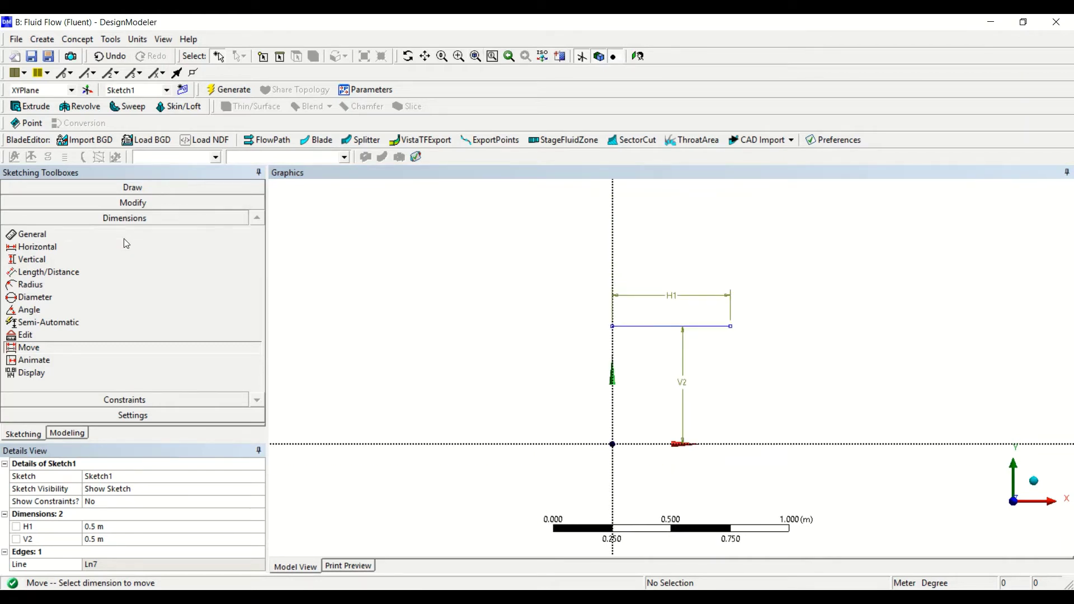
pyautogui.click(125, 190)
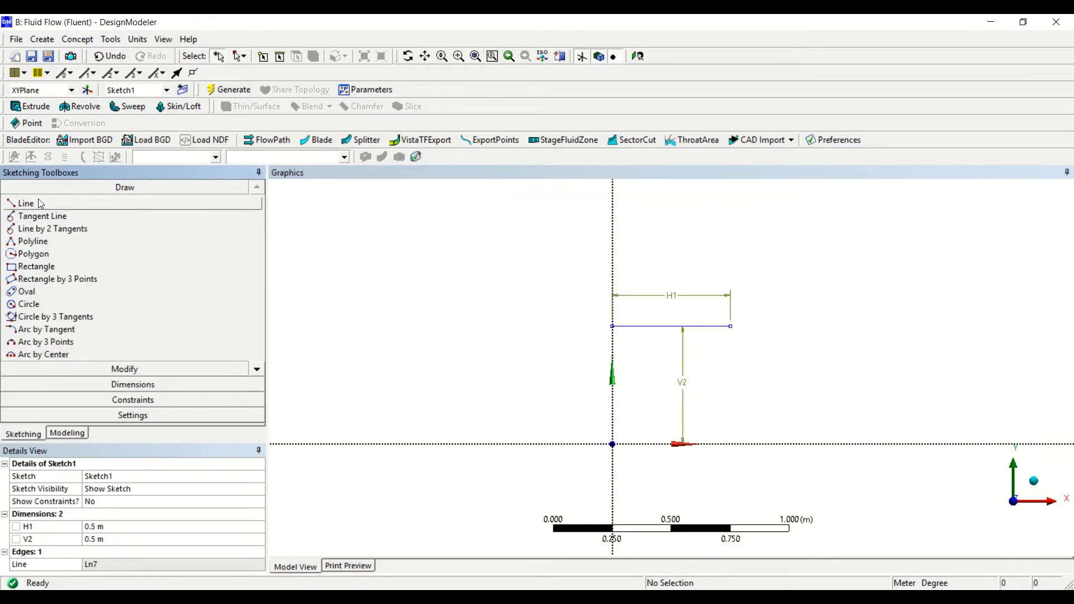
pyautogui.click(72, 204)
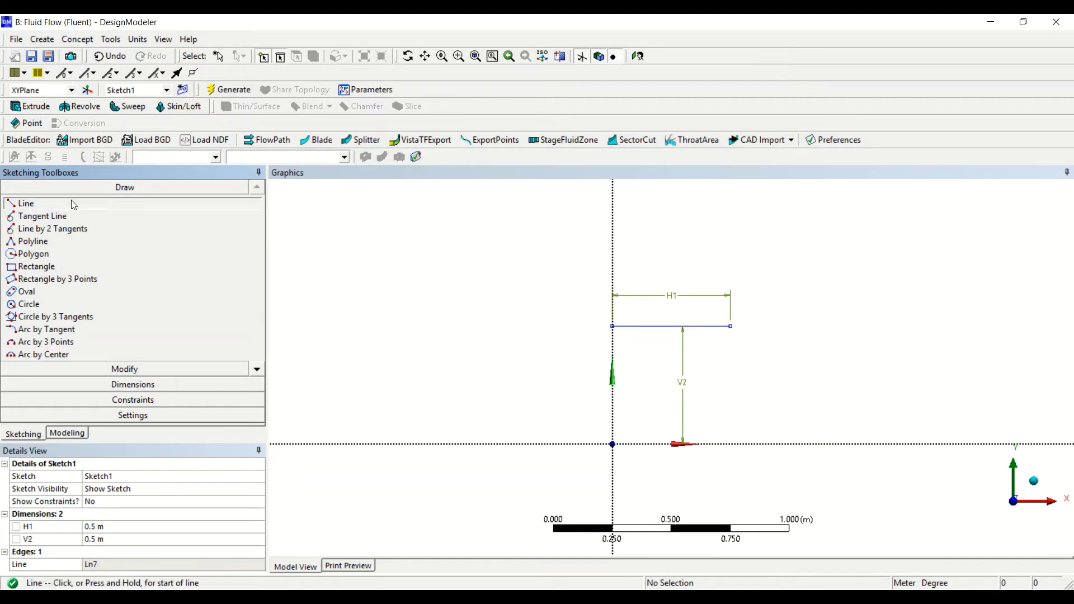
pyautogui.click(612, 324)
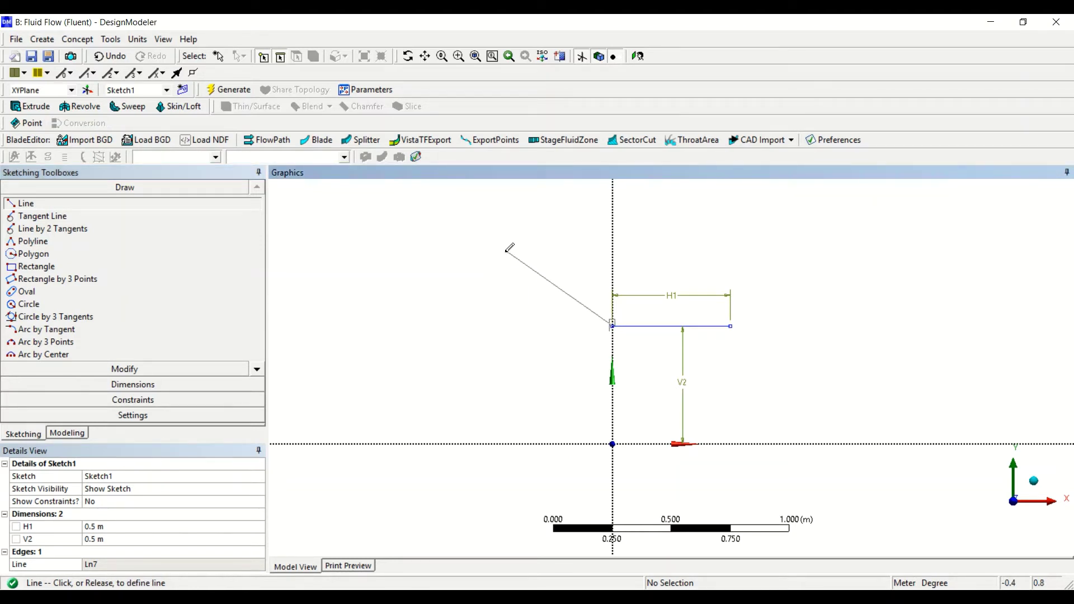
pyautogui.click(504, 253)
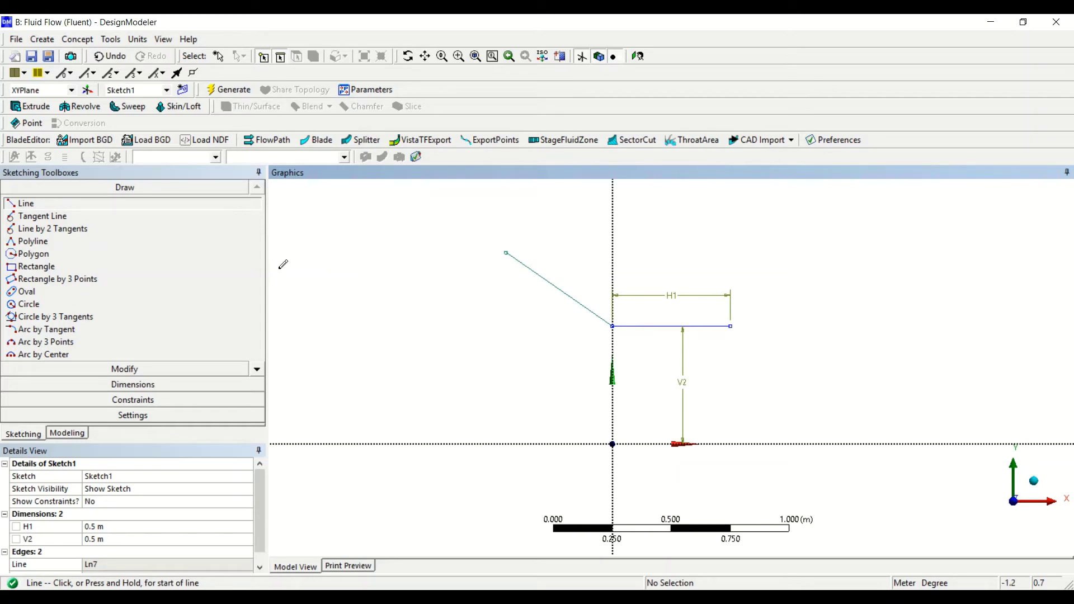
# - Add a horizontal dimension from the slanted line's free end to the Y axis and set it to 0.5 m
pyautogui.click(101, 387)
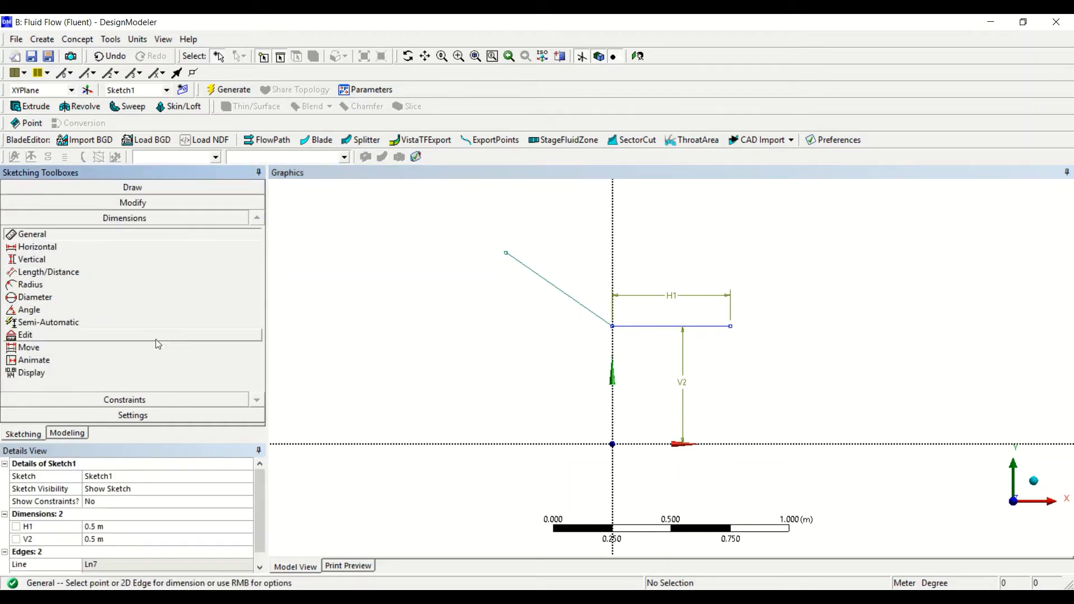
pyautogui.click(59, 247)
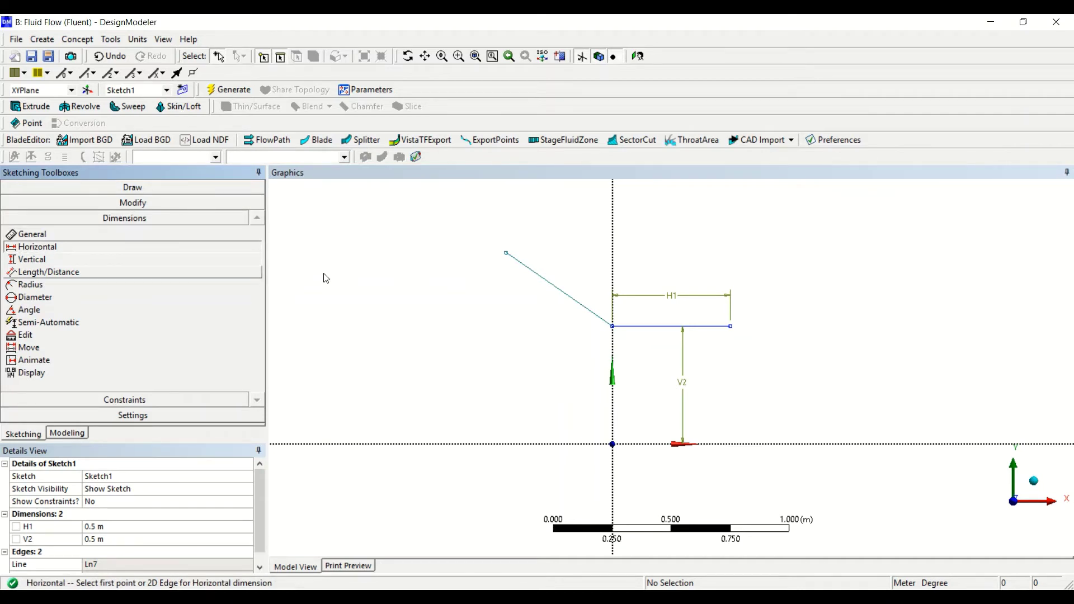
pyautogui.click(505, 253)
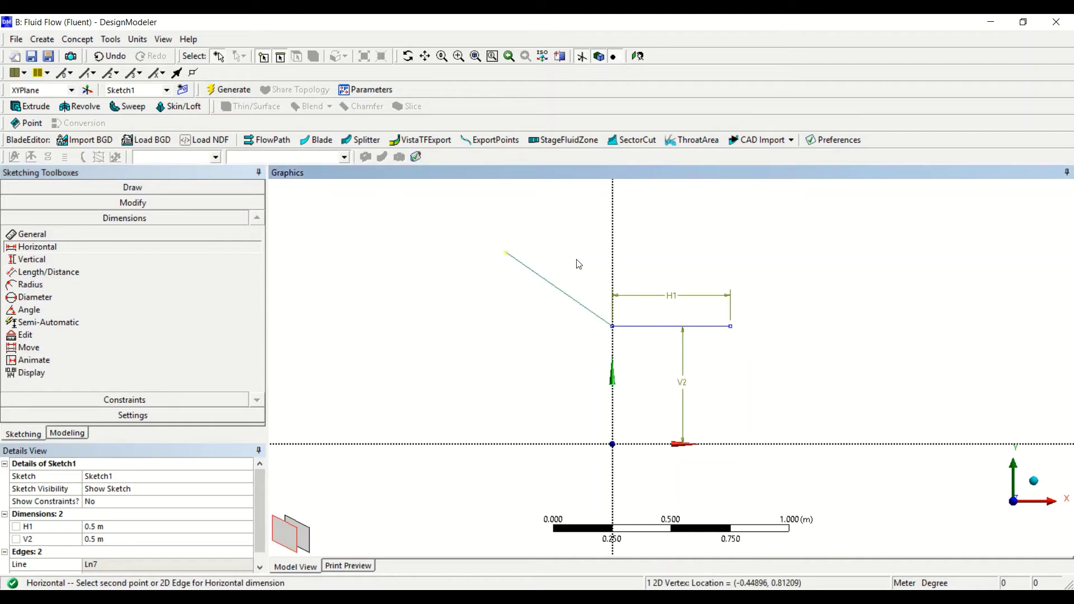
pyautogui.click(613, 268)
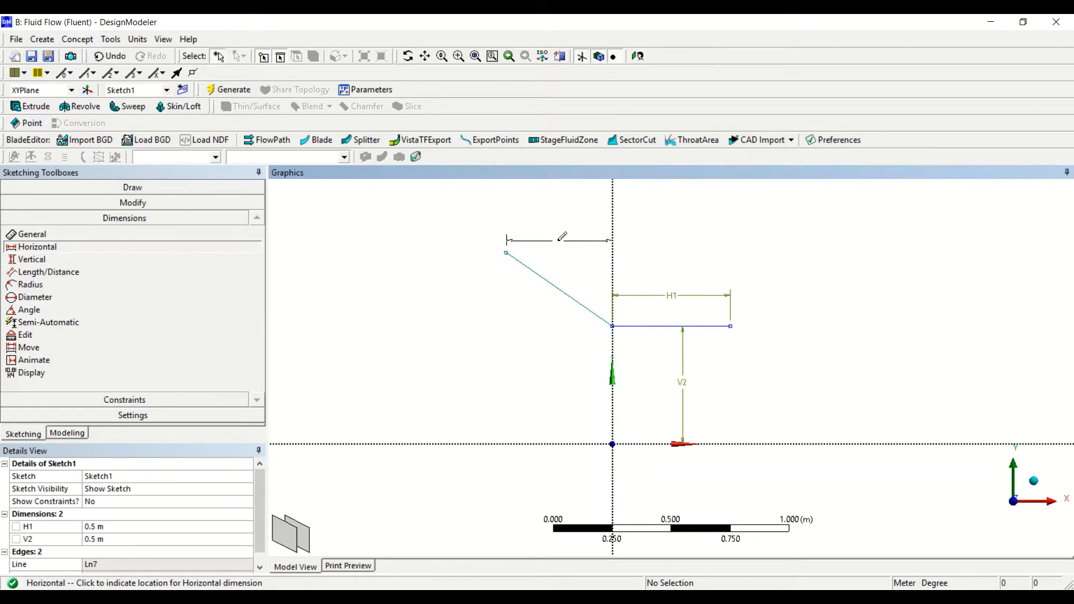
pyautogui.click(559, 240)
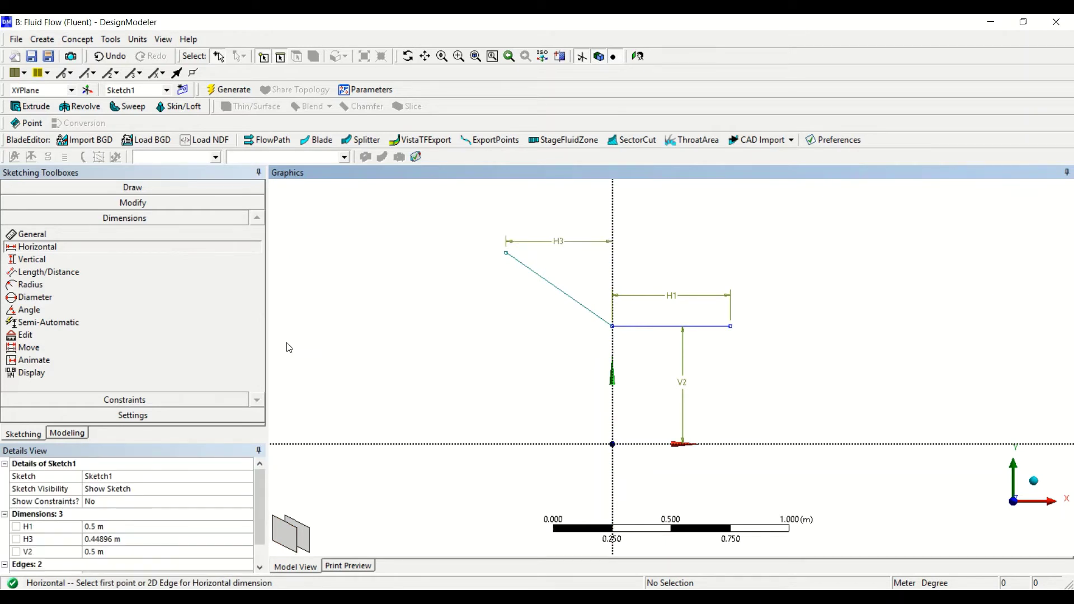
pyautogui.click(114, 541)
pyautogui.write('0.5')
pyautogui.press('Return')
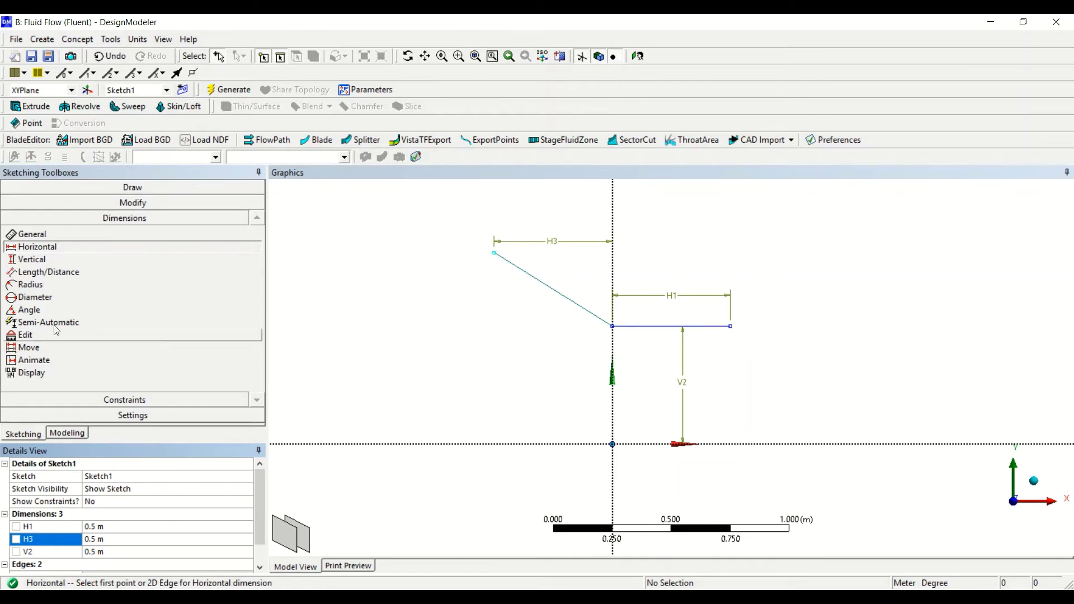
# - Dimension the angle between the slanted line and the X axis, set it to 20°, and reposition the dimension beneath the slanted line
pyautogui.click(29, 309)
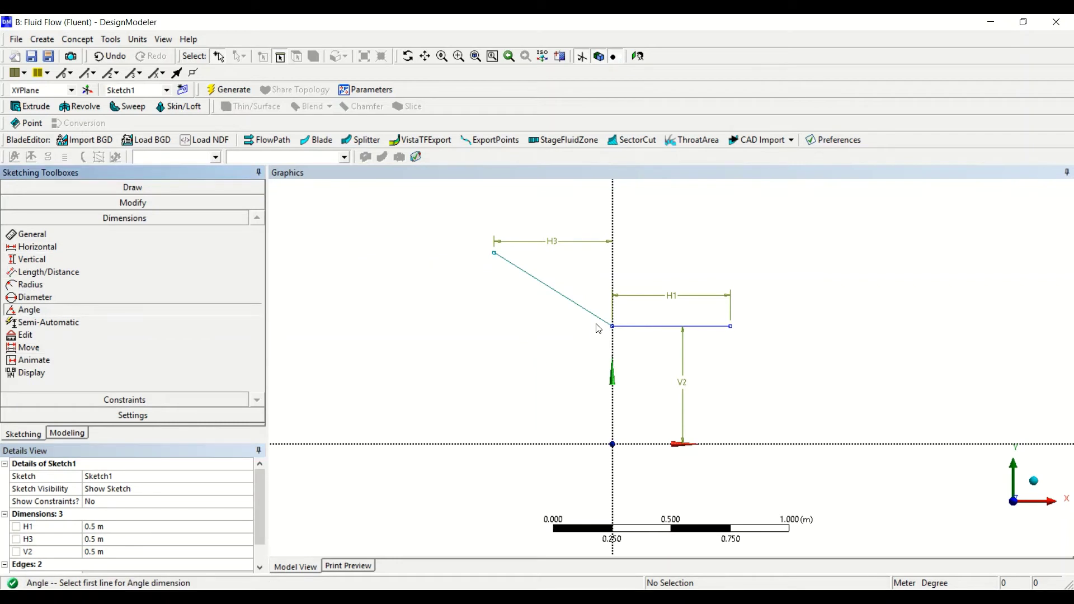
pyautogui.click(546, 286)
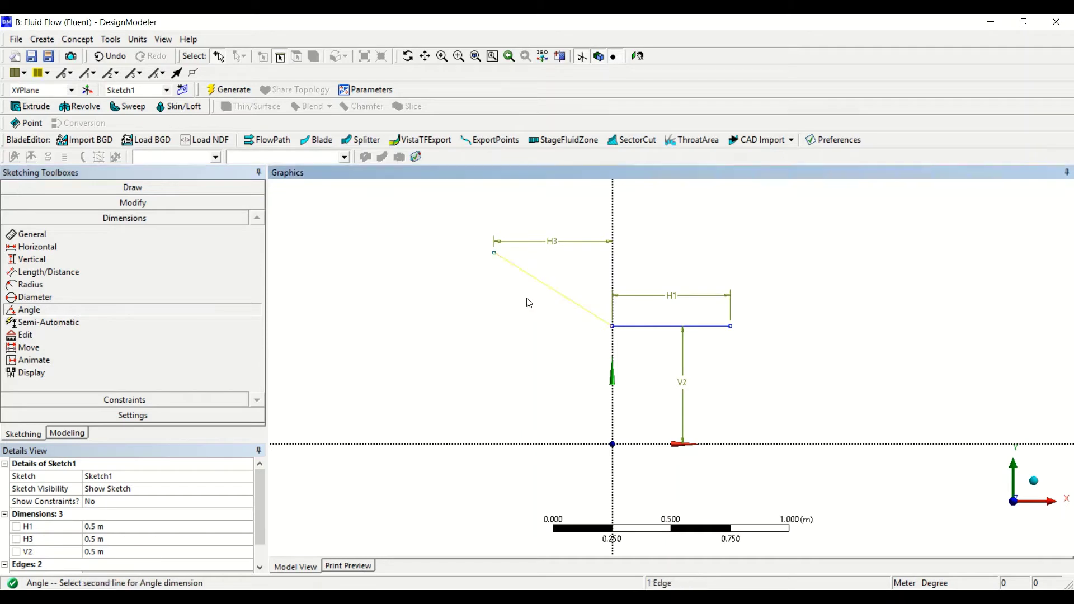
pyautogui.click(503, 444)
pyautogui.click(508, 336)
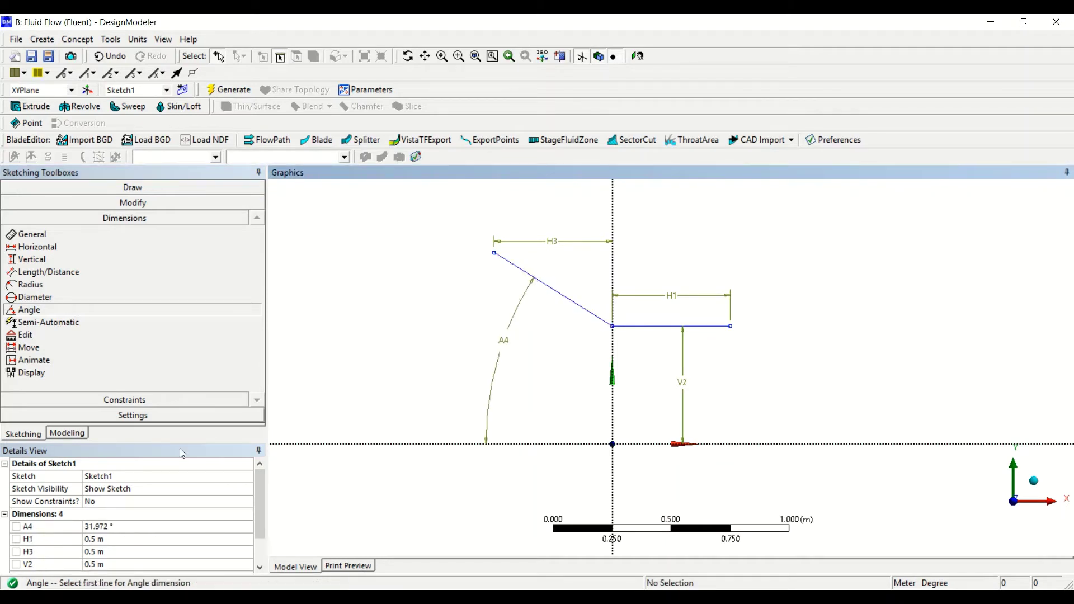
pyautogui.click(103, 526)
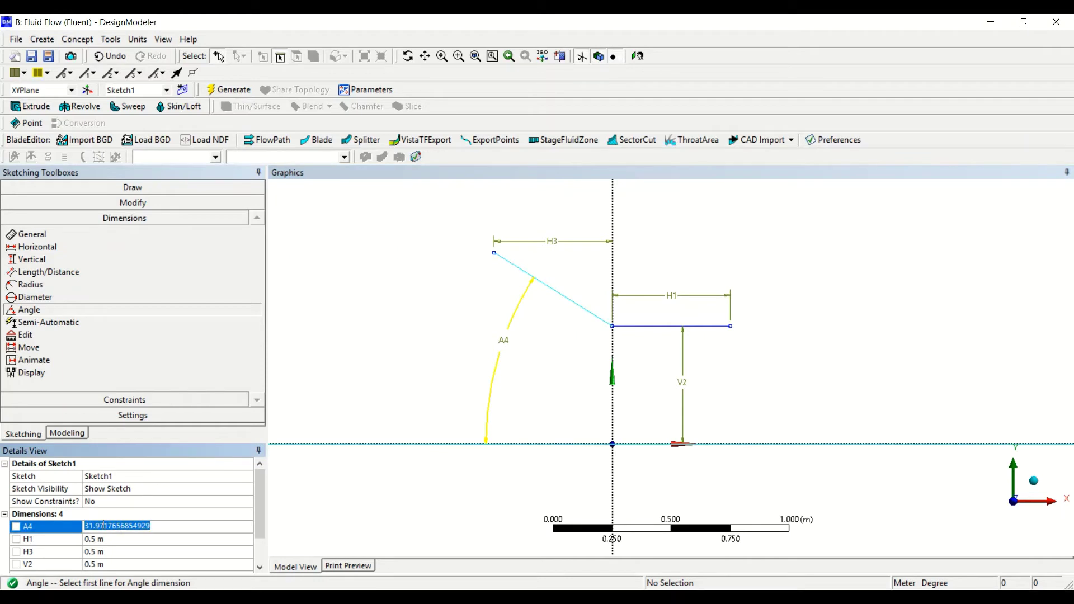
pyautogui.write('20')
pyautogui.press('Return')
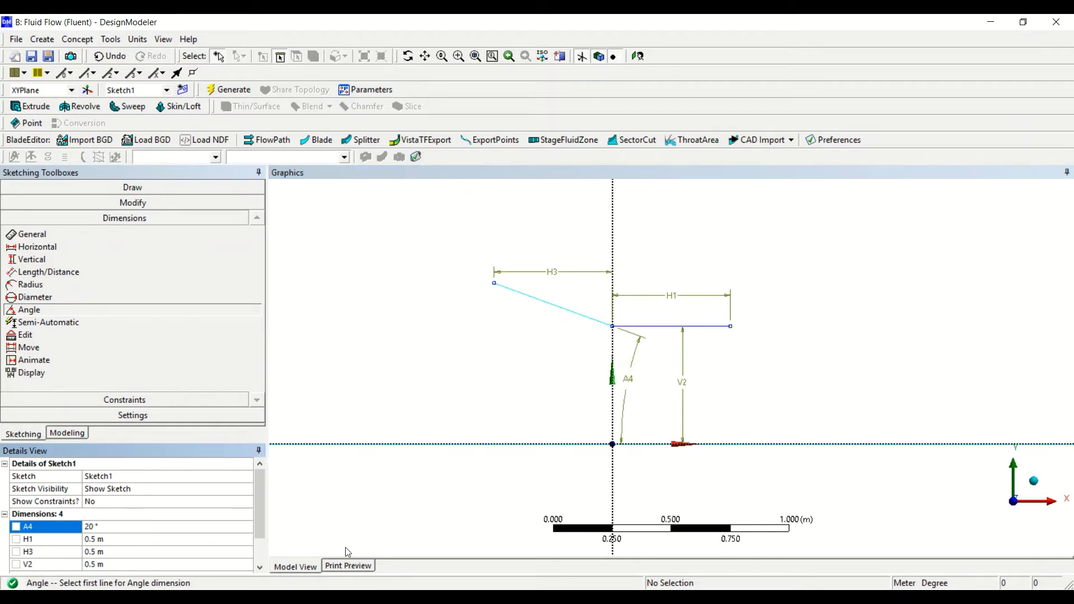
pyautogui.click(29, 347)
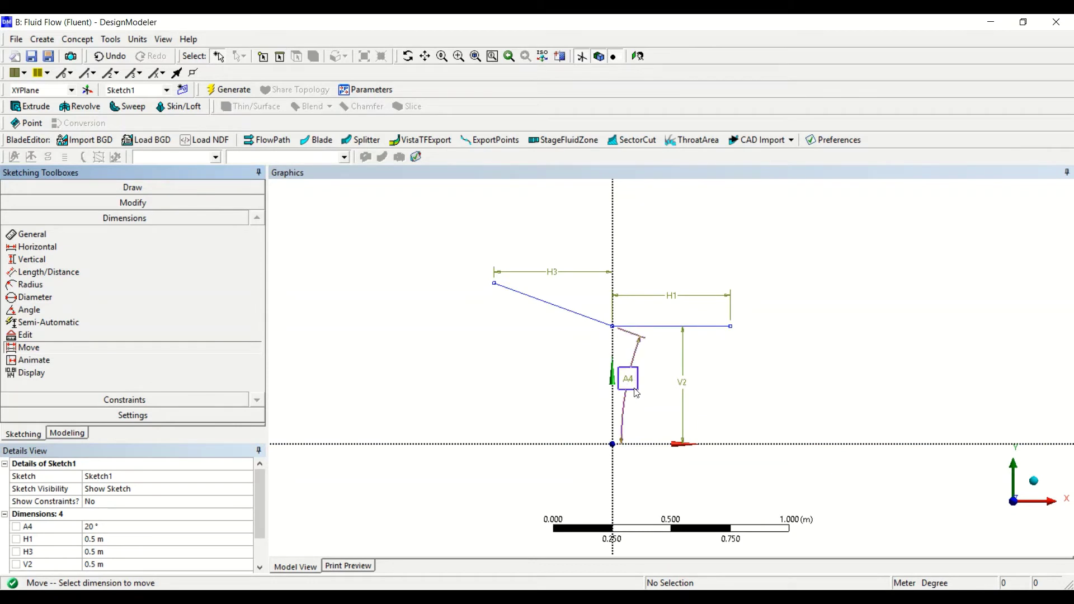
pyautogui.moveTo(635, 386); pyautogui.dragTo(557, 409)
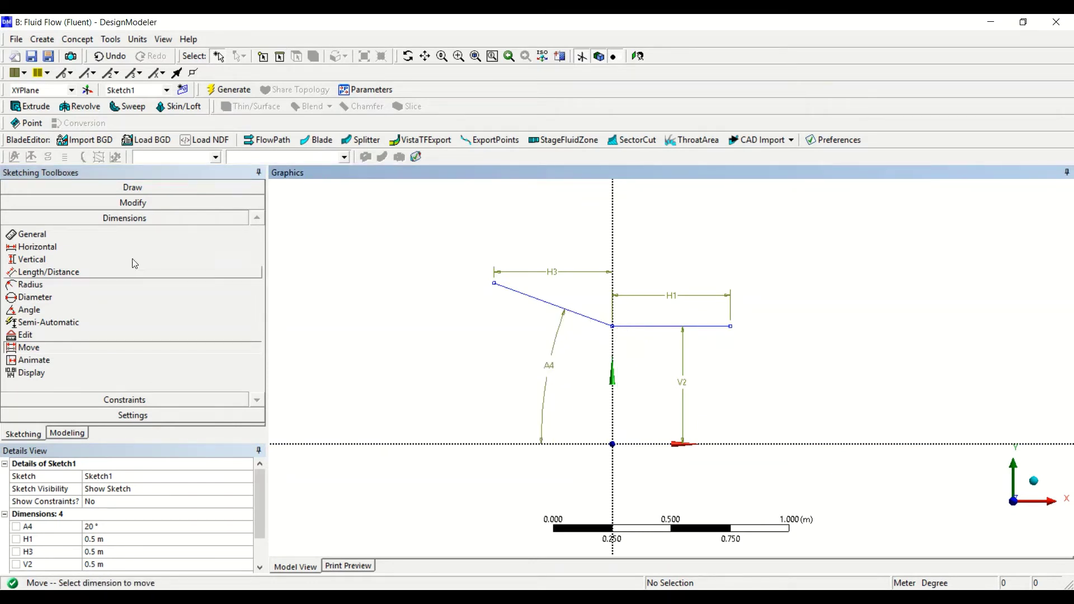
# - Sketch a second slanted line rising from the horizontal line's free end away from the Y axis, spanning about 1 m horizontally
pyautogui.click(150, 190)
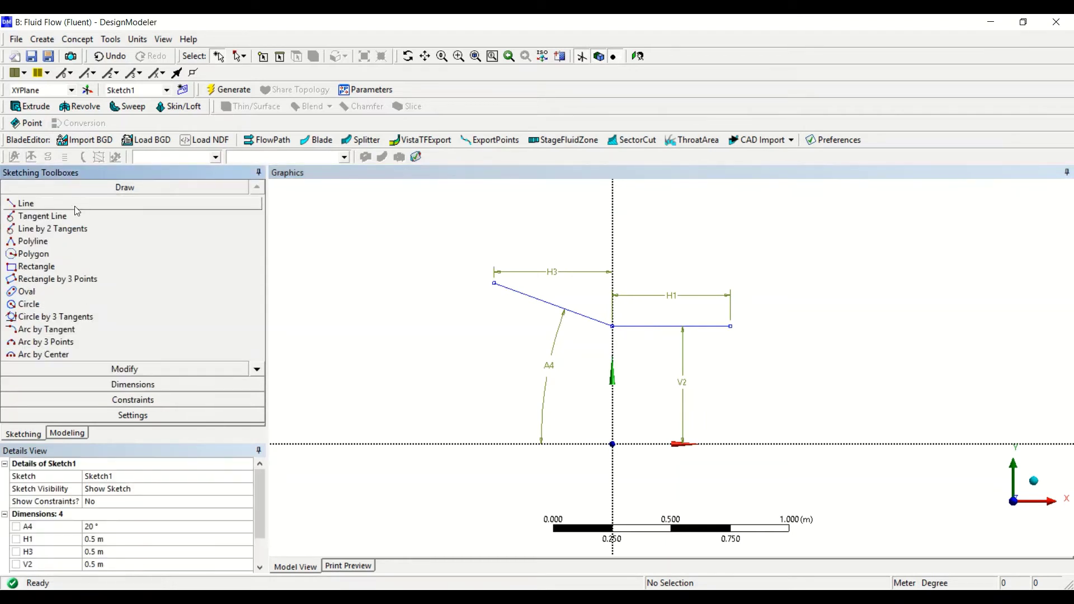
pyautogui.click(66, 202)
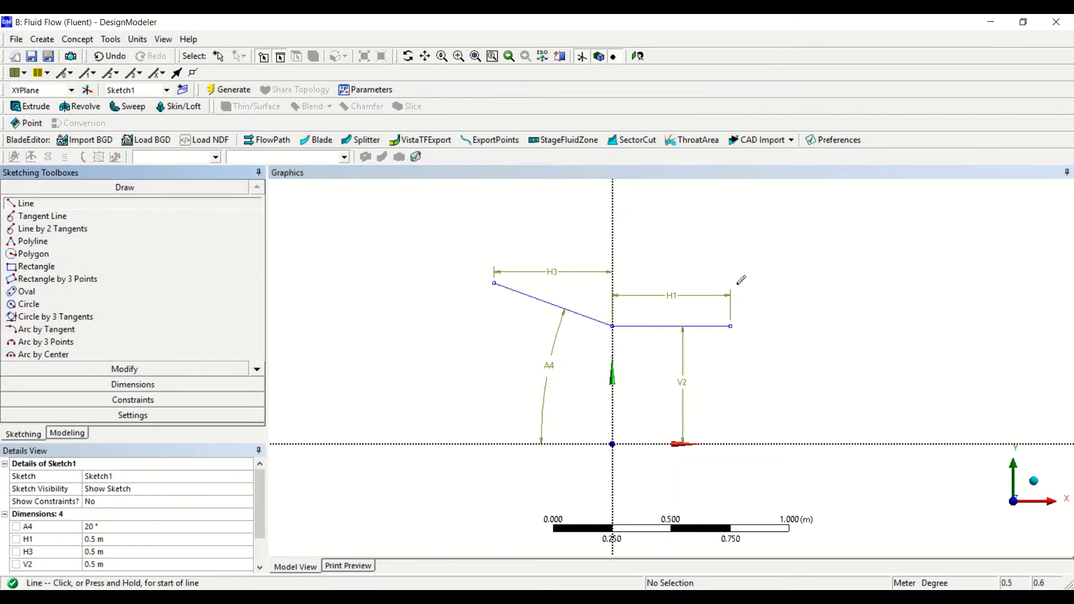
pyautogui.click(730, 325)
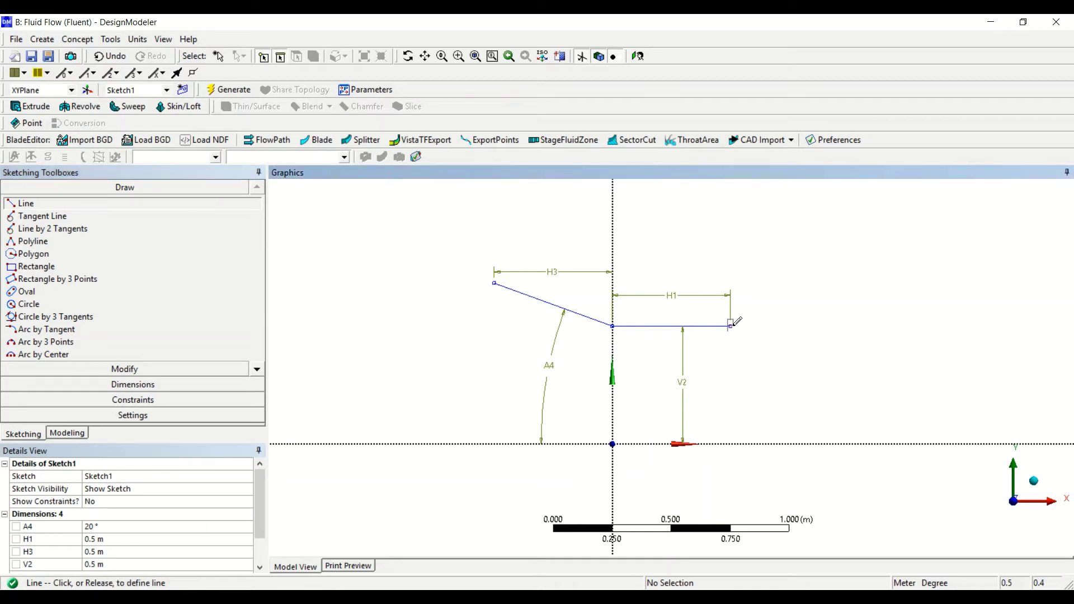
pyautogui.click(967, 275)
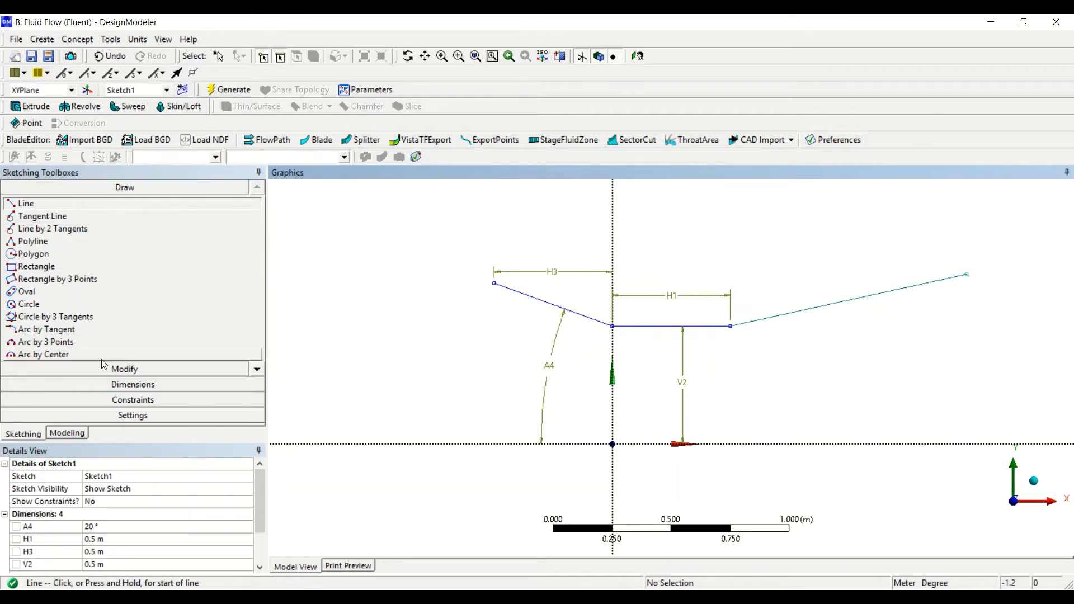
# - Add a horizontal dimension between the new slanted line's endpoints, place it above the line, and set it to 3 m
pyautogui.click(115, 385)
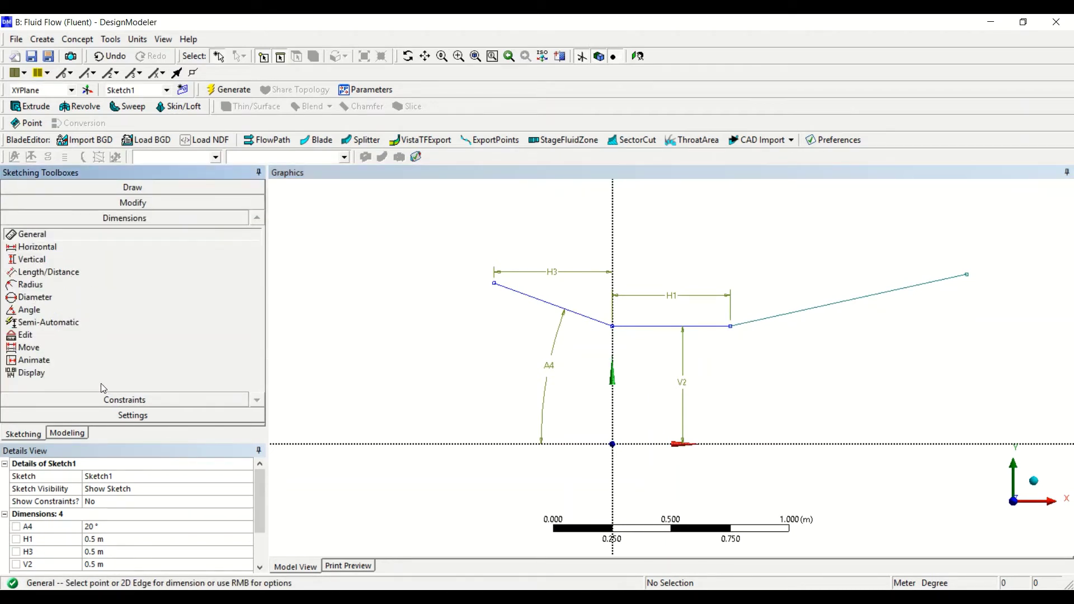
pyautogui.click(58, 249)
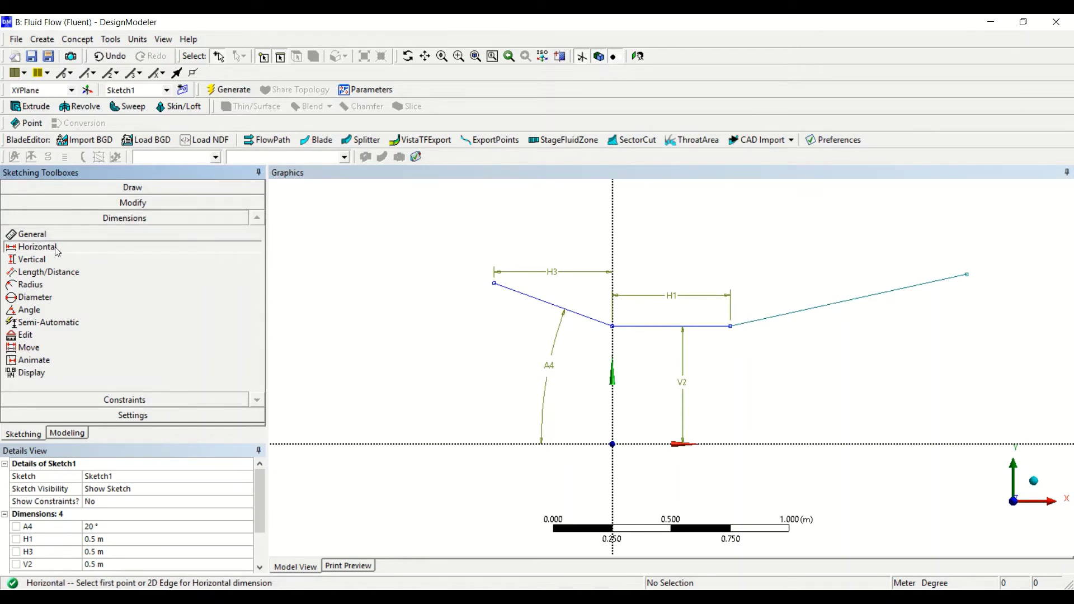
pyautogui.click(968, 278)
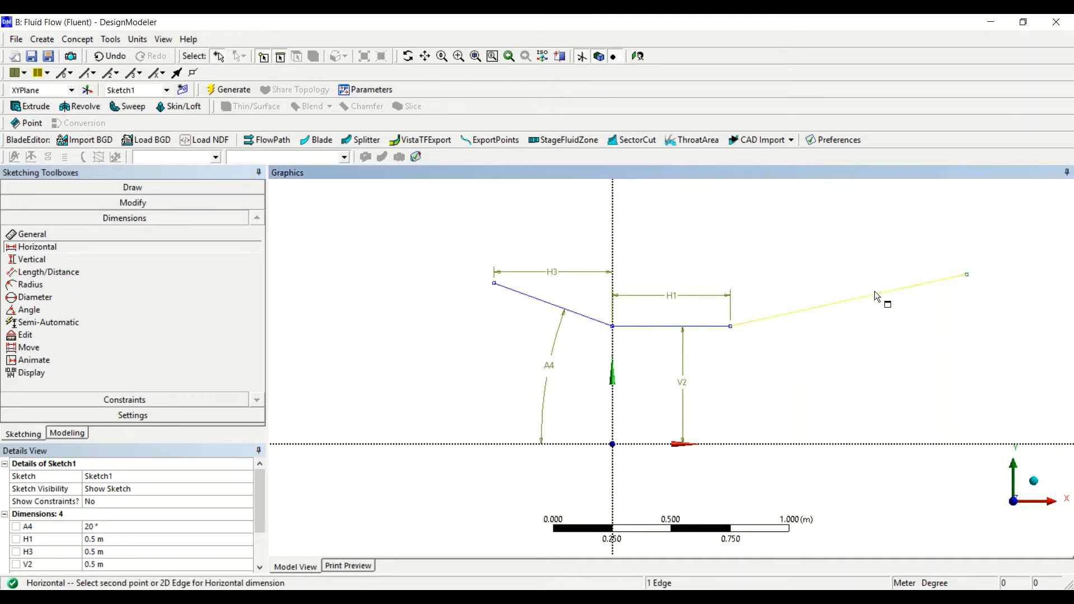
pyautogui.click(730, 327)
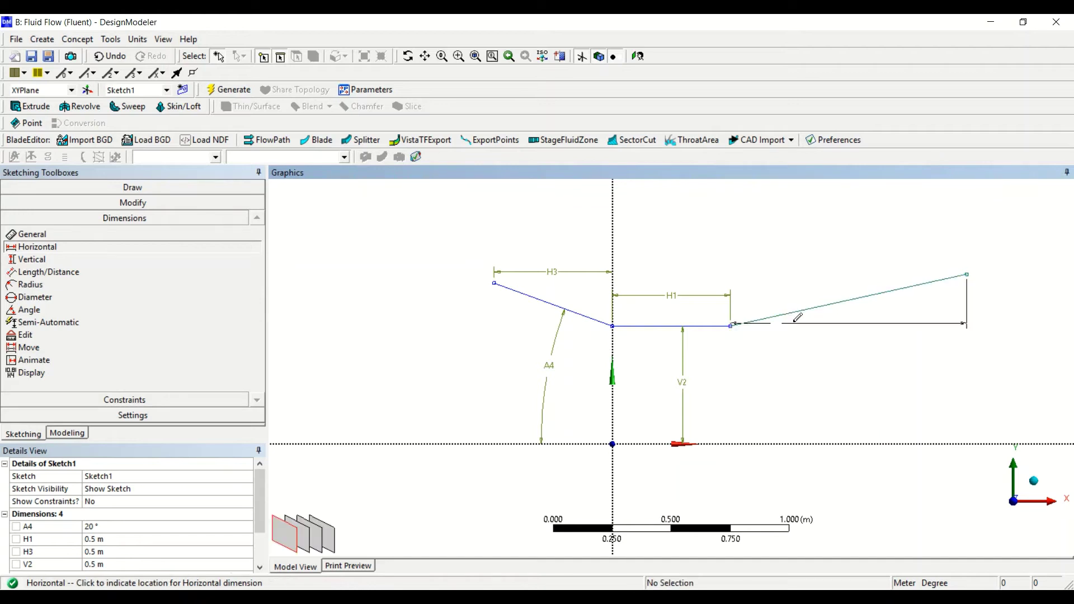
pyautogui.click(844, 267)
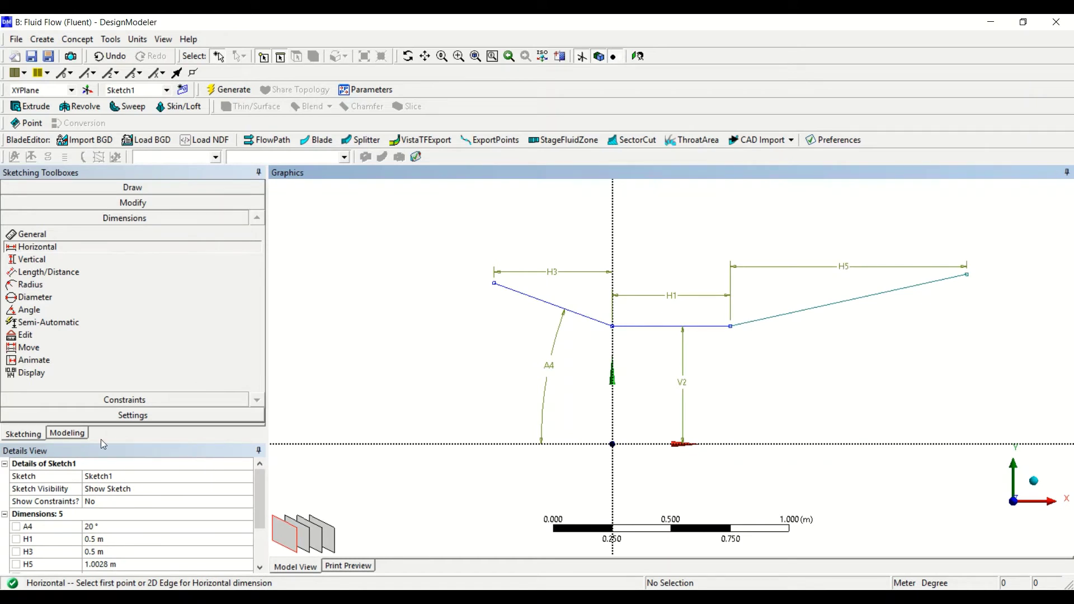
pyautogui.click(116, 564)
pyautogui.write('3')
pyautogui.press('Return')
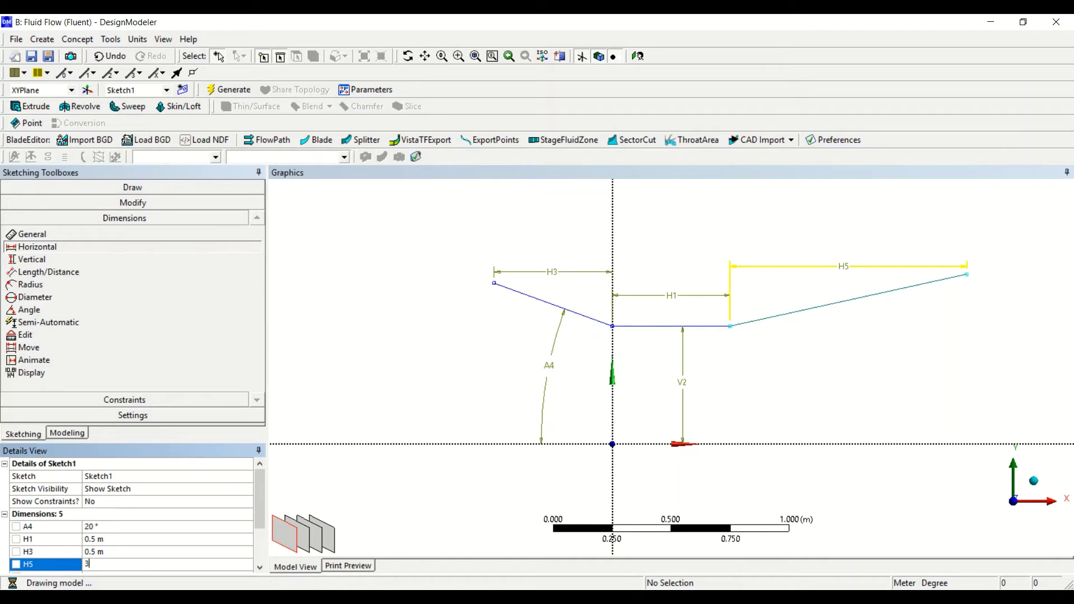
pyautogui.scroll(-2, 659, 336)
pyautogui.scroll(-1, 660, 333)
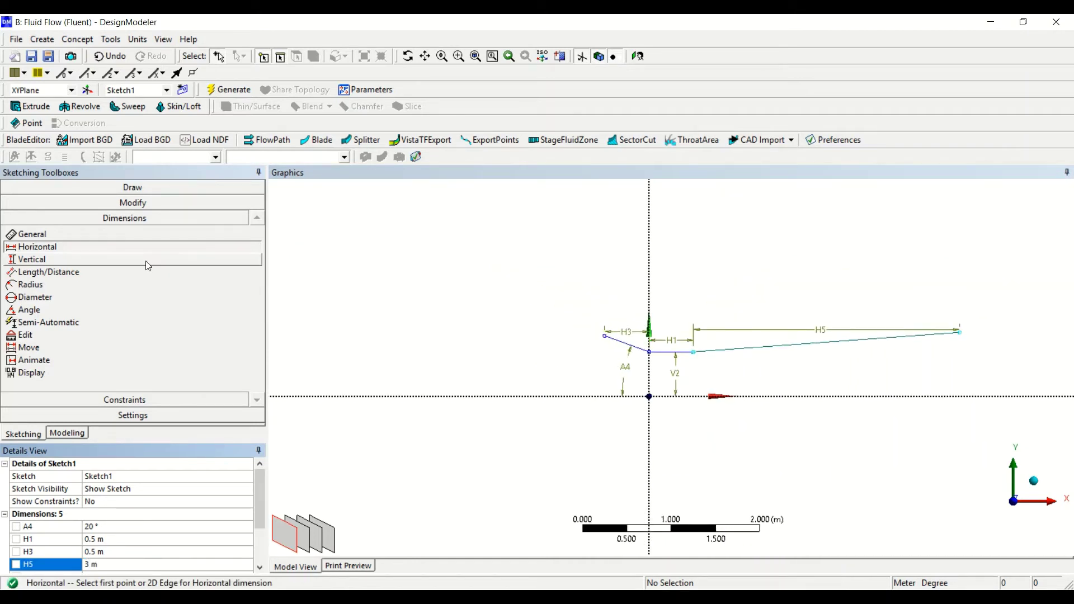
# - Dimension the angle between the X axis and the long slanted line and set it to 5°
pyautogui.click(30, 285)
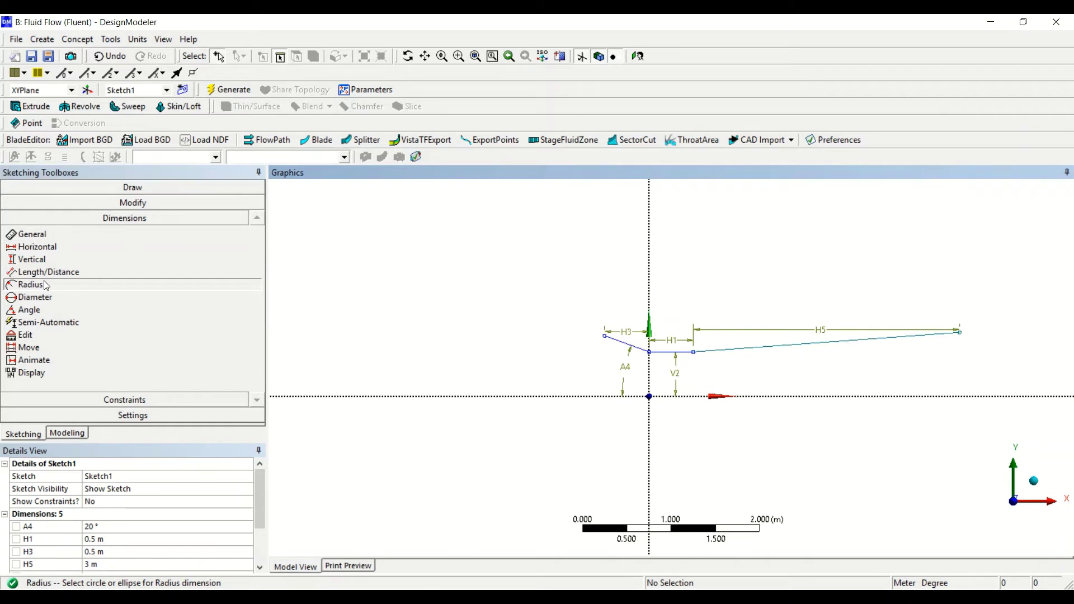
pyautogui.click(31, 309)
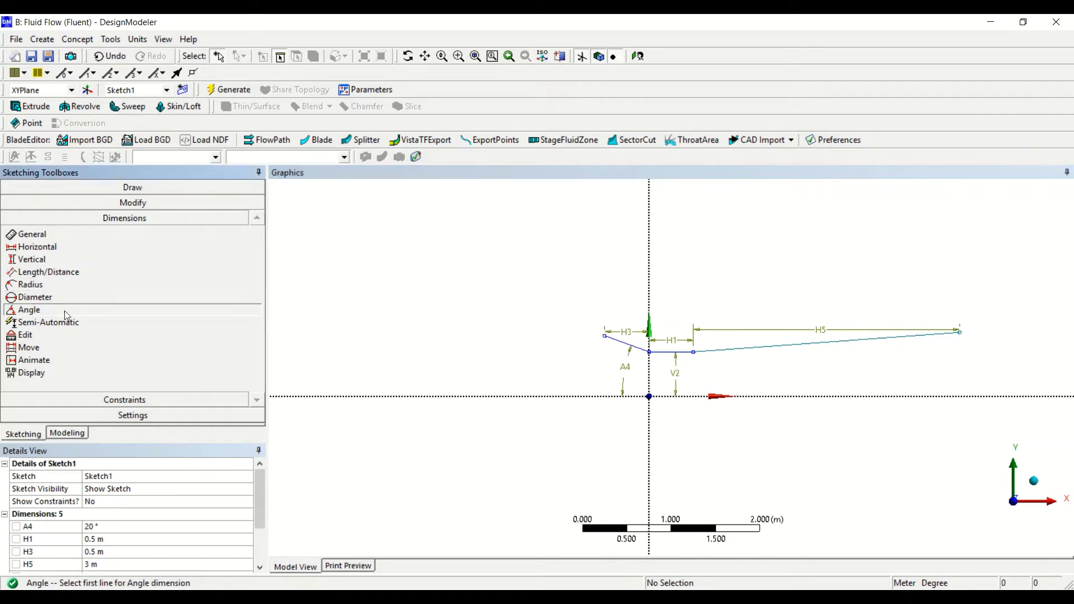
pyautogui.click(885, 396)
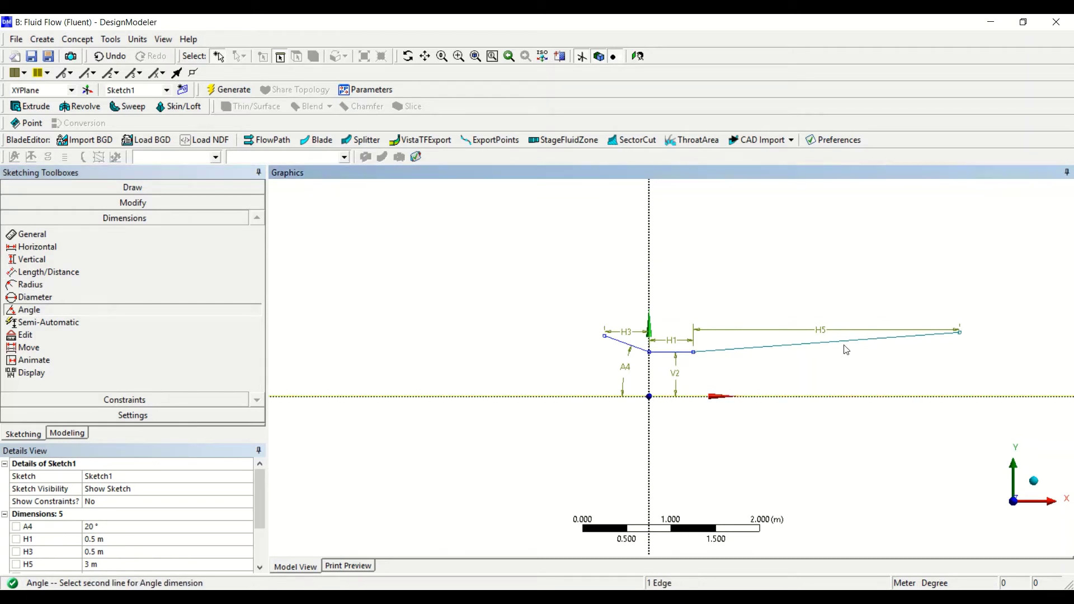
pyautogui.click(844, 343)
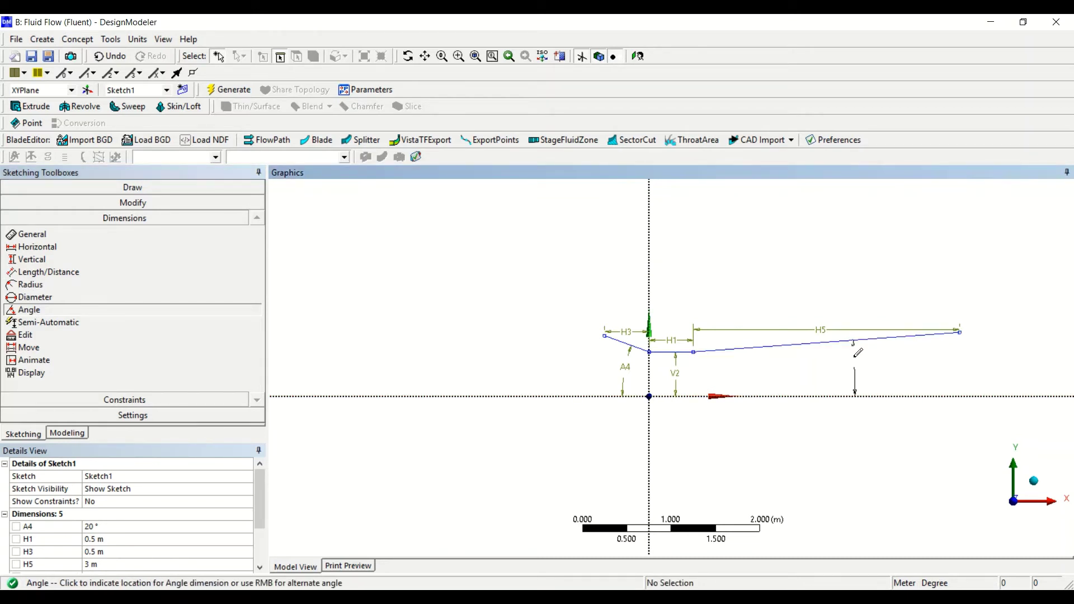
pyautogui.click(861, 361)
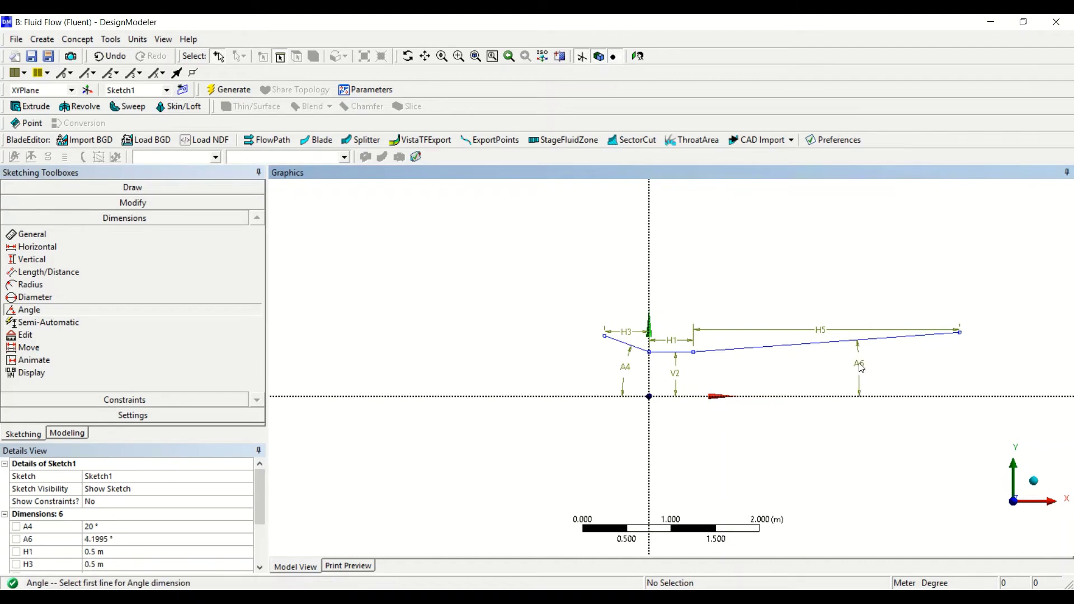
pyautogui.click(116, 539)
pyautogui.write('5')
pyautogui.press('Return')
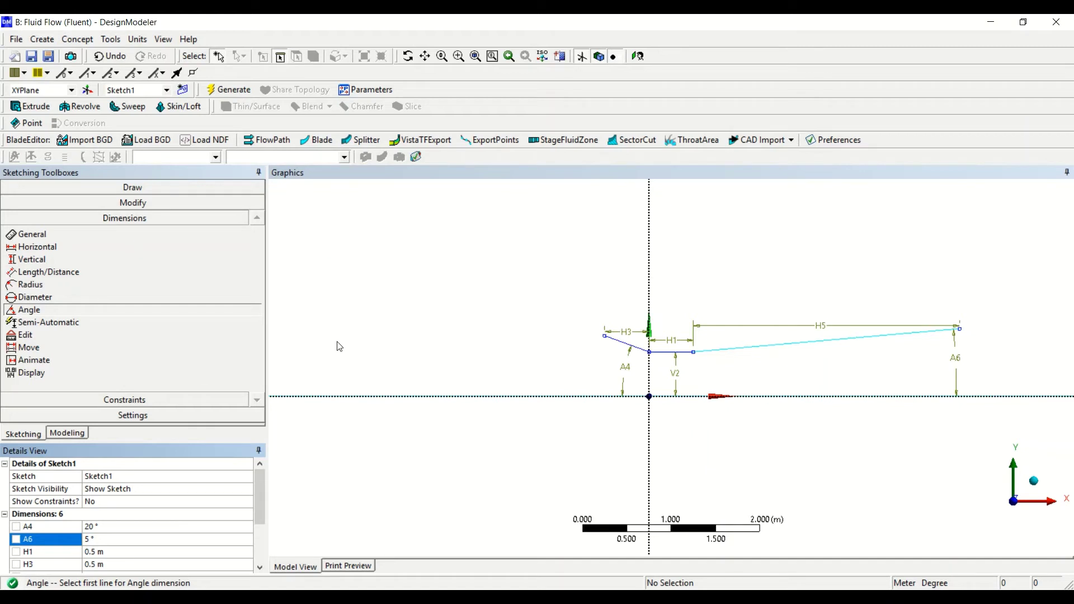
# - Copy the three connected profile lines and paste the copy just above the originals, keeping it aligned with the Y axis
pyautogui.click(155, 205)
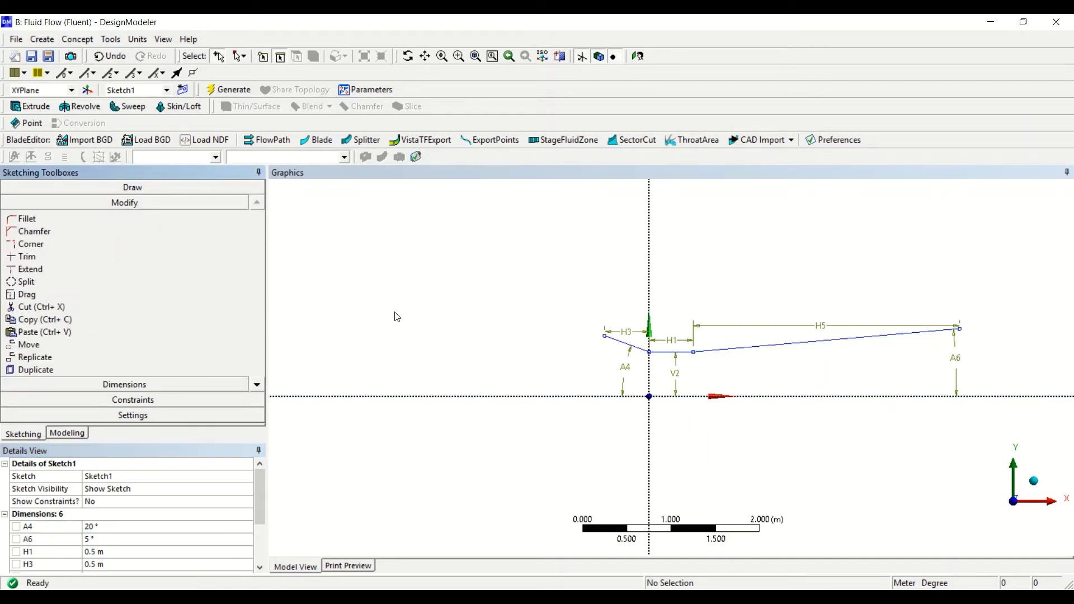
pyautogui.click(624, 348)
pyautogui.keyDown('ctrl'); pyautogui.click(670, 352); pyautogui.keyUp('ctrl')
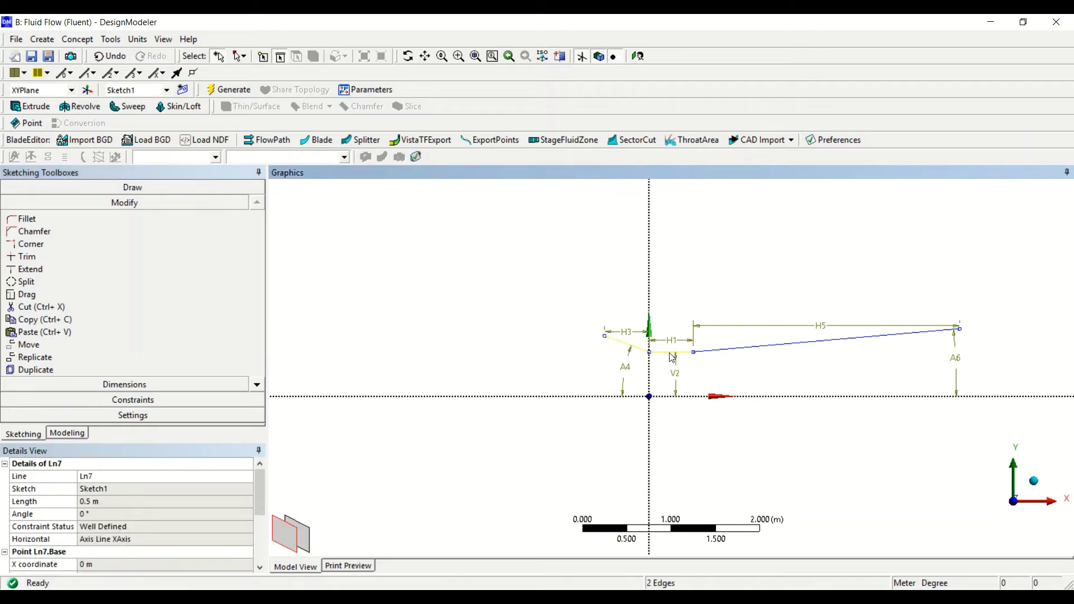
pyautogui.keyDown('ctrl'); pyautogui.click(725, 362); pyautogui.keyUp('ctrl')
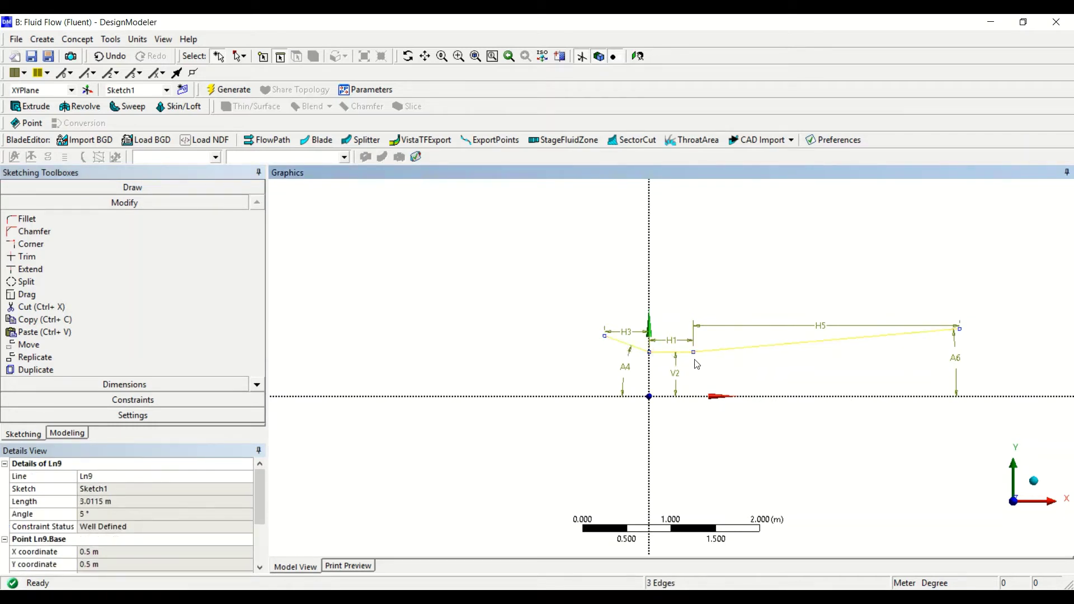
pyautogui.hotkey('ctrl', 'c')
pyautogui.click(648, 352)
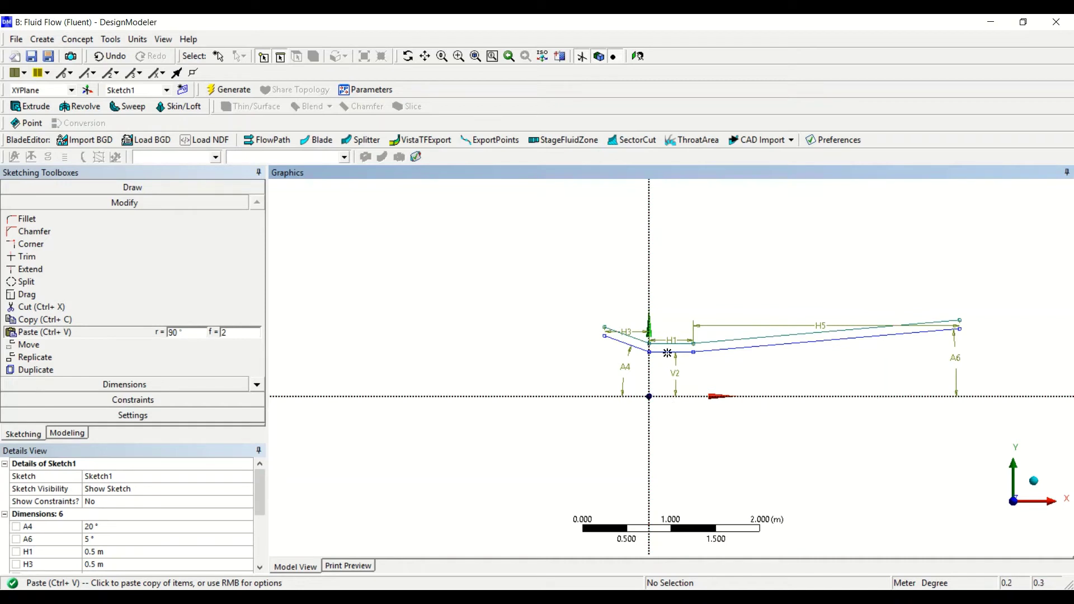
pyautogui.press('Escape')
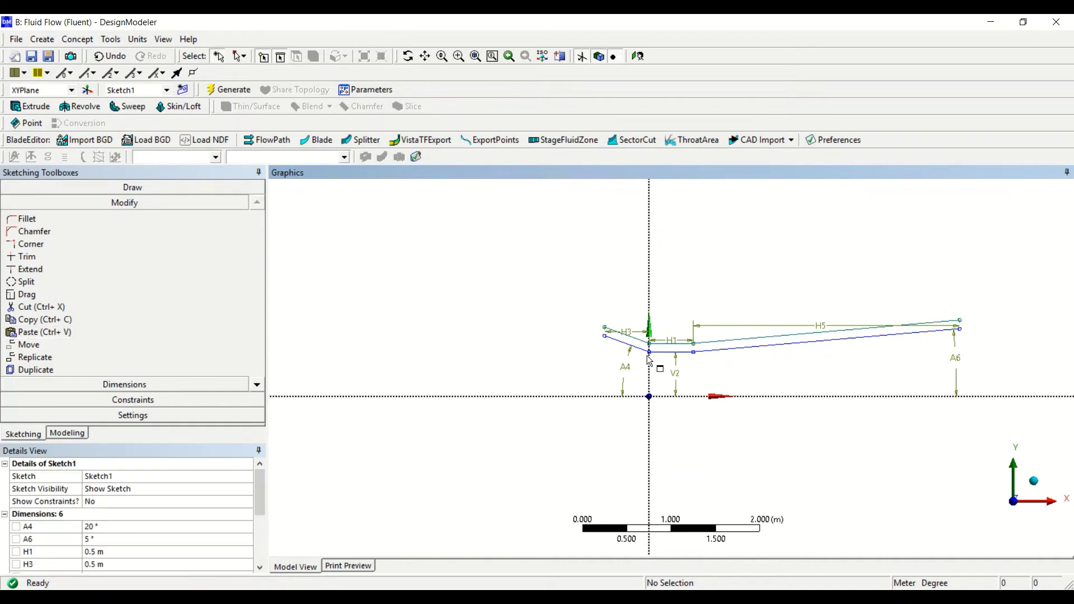
# - Move the long slanted line's horizontal dimension below the profile and its angle dimension outward beyond the line's free end
pyautogui.click(475, 56)
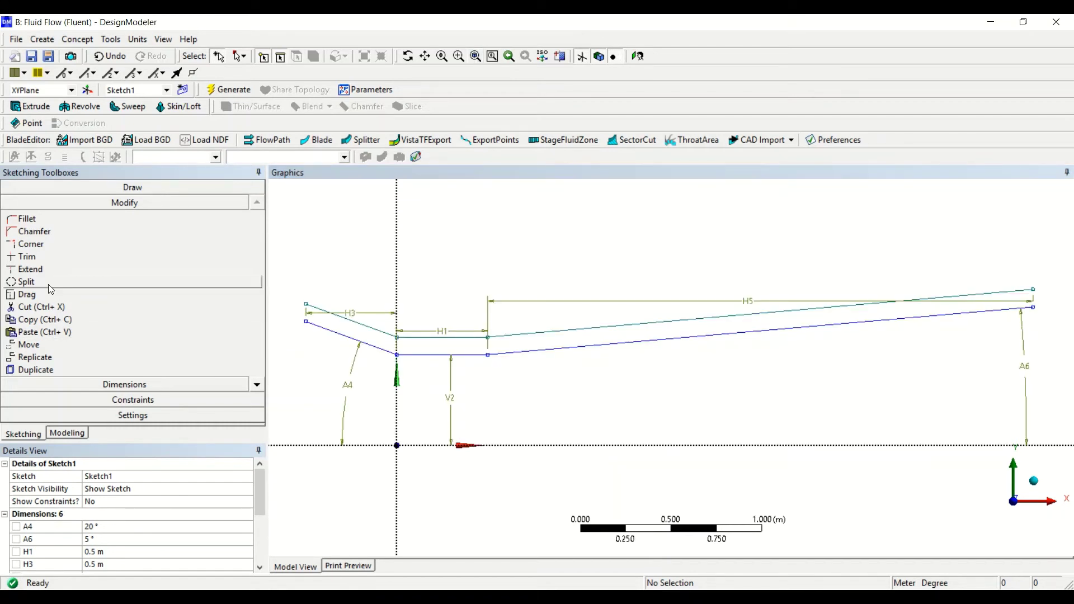
pyautogui.click(118, 385)
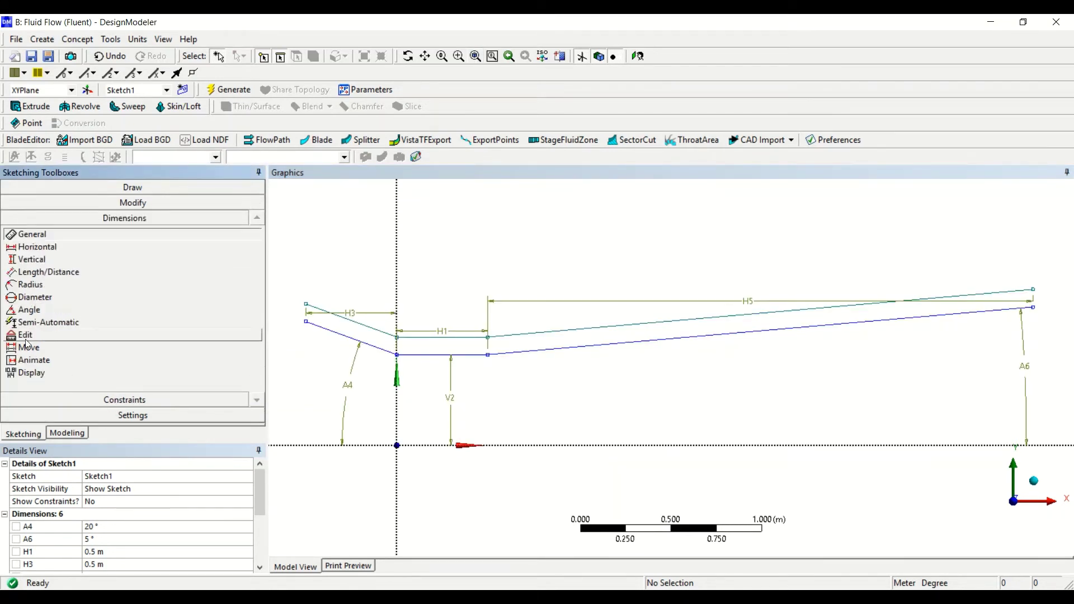
pyautogui.click(28, 347)
pyautogui.click(884, 304)
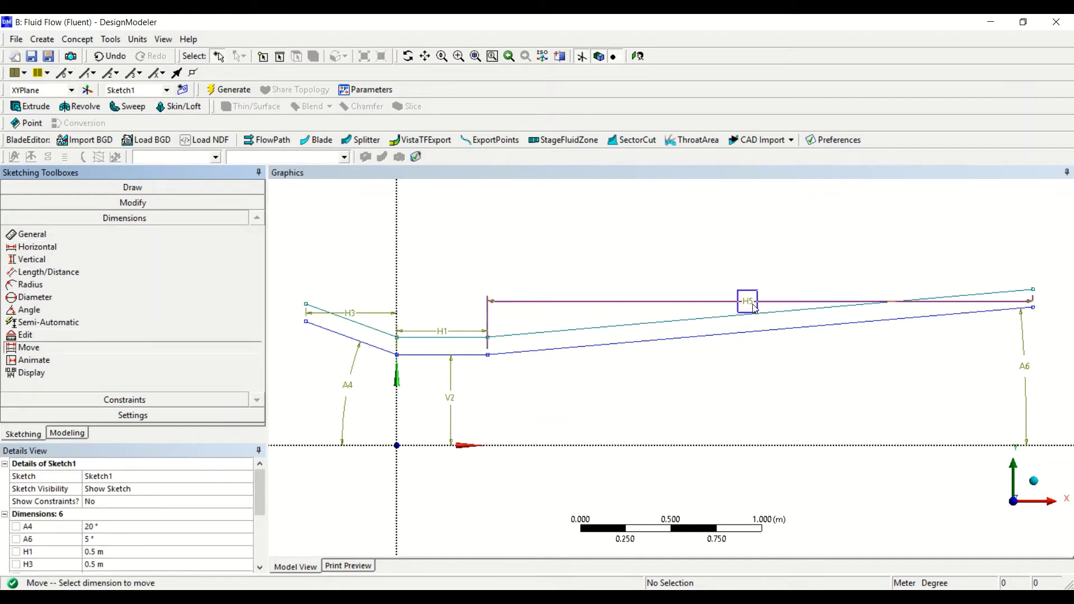
pyautogui.click(735, 385)
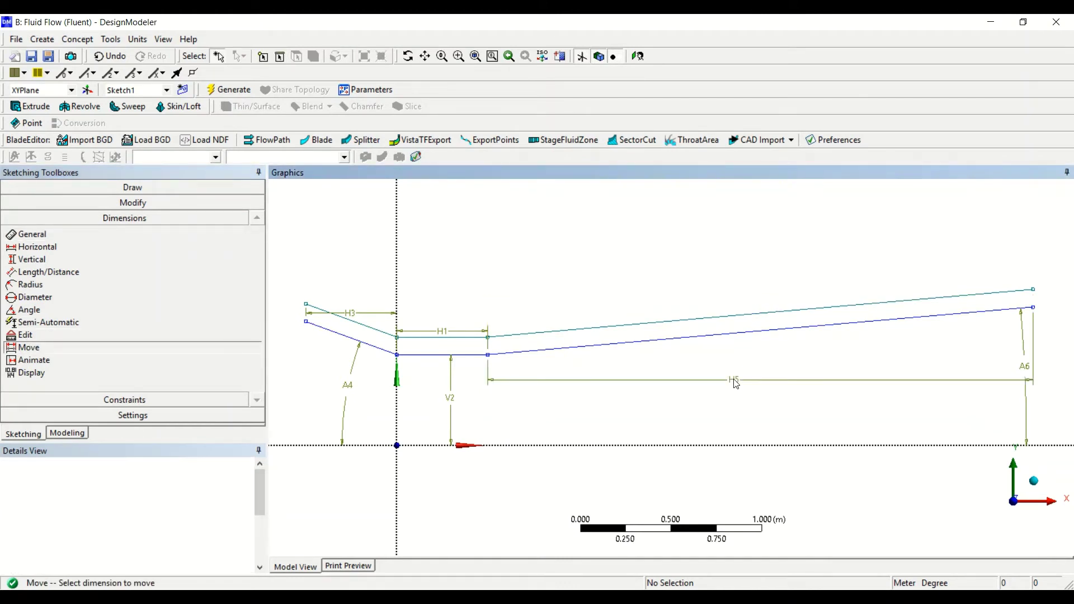
pyautogui.click(1028, 362)
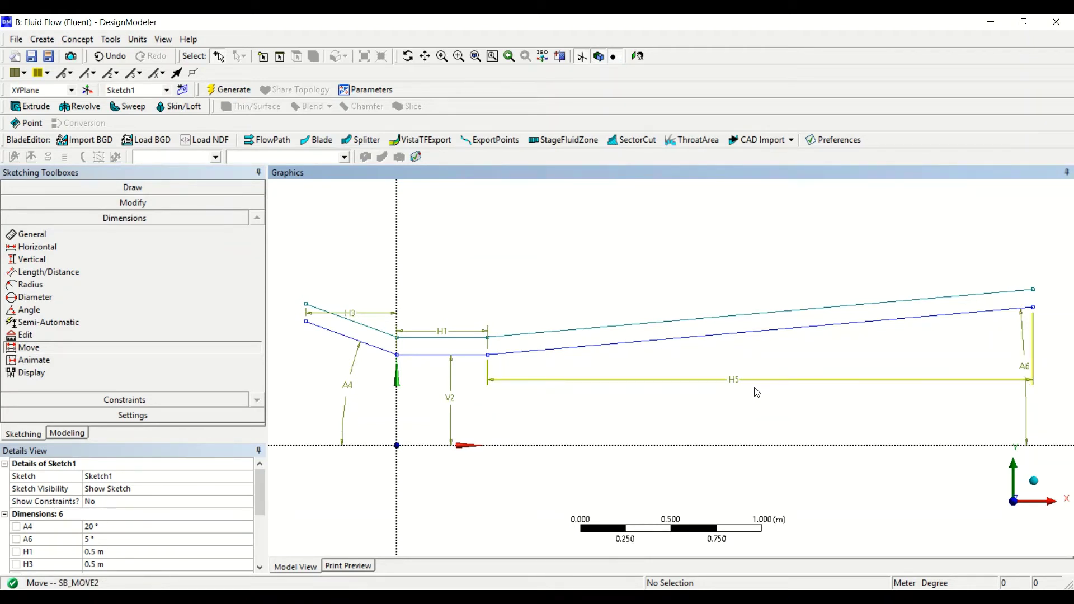
pyautogui.click(1040, 385)
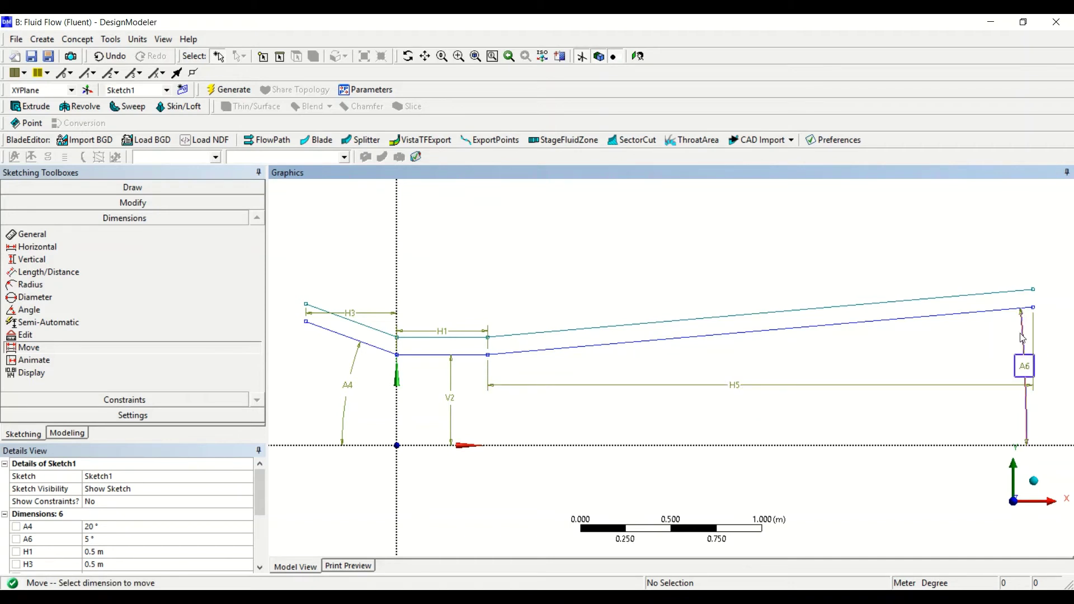
pyautogui.click(1025, 367)
pyautogui.click(1051, 347)
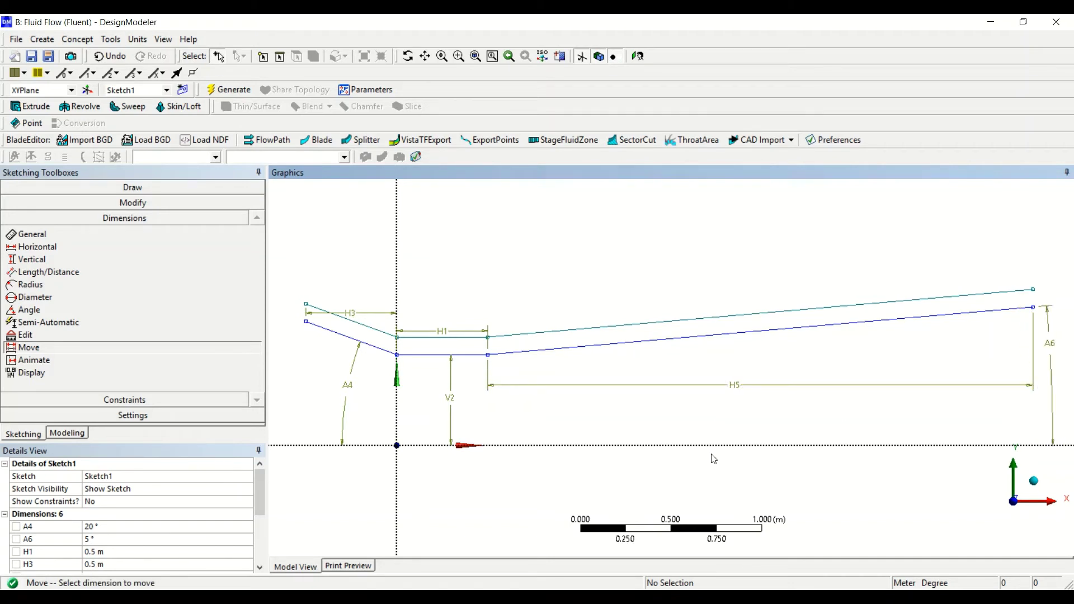
# - Move the two 0.5 m horizontal dimensions below the profile and the 20° angle dimension outward beyond the short slanted line's free end
pyautogui.click(435, 334)
pyautogui.click(447, 379)
pyautogui.click(350, 313)
pyautogui.click(349, 364)
pyautogui.click(347, 385)
pyautogui.click(292, 394)
pyautogui.click(292, 394)
pyautogui.click(282, 386)
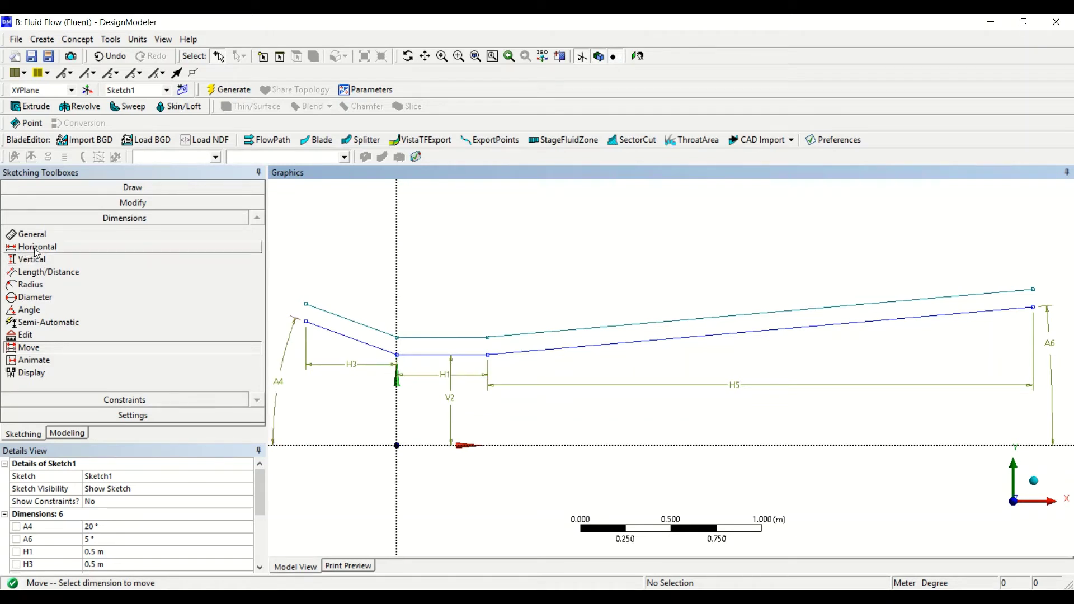
# - Add a vertical dimension between the original and copied horizontal lines and set it to 0.02 m
pyautogui.click(54, 264)
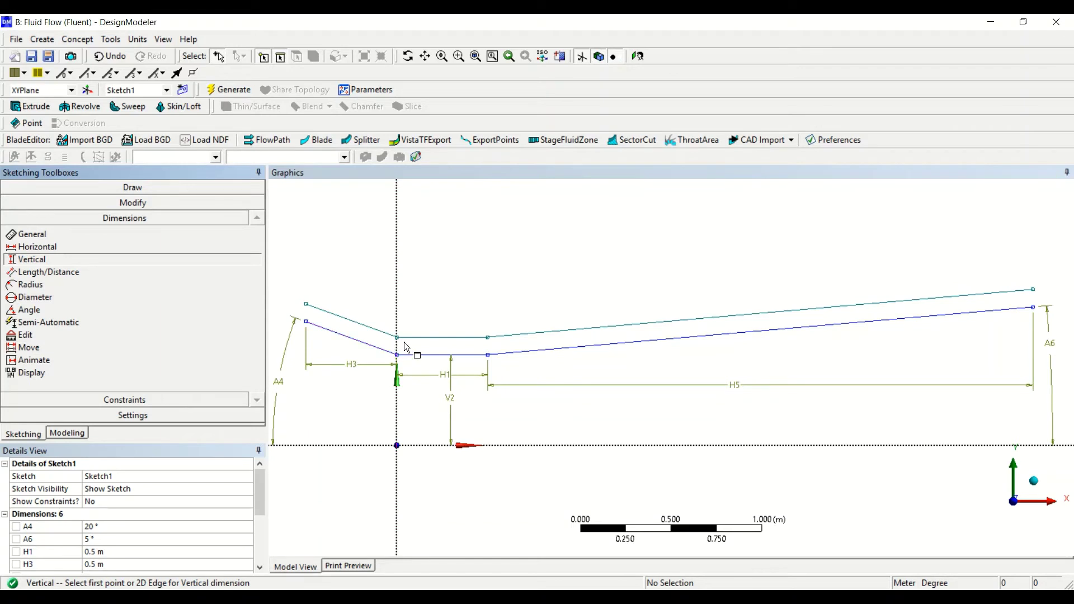
pyautogui.click(425, 337)
pyautogui.click(428, 353)
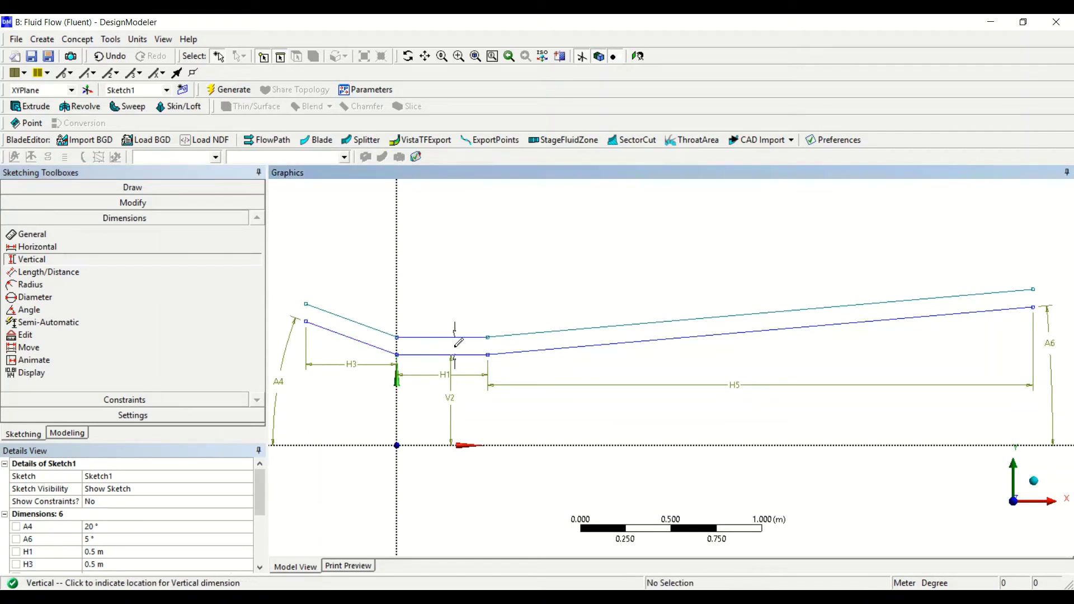
pyautogui.click(456, 342)
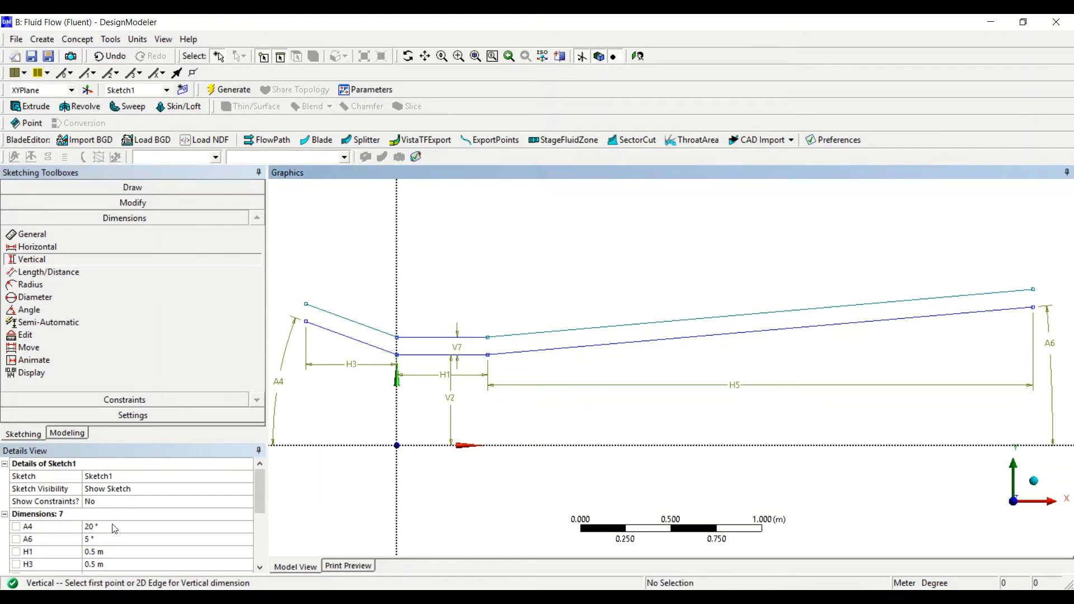
pyautogui.scroll(-4, 102, 538)
pyautogui.click(110, 475)
pyautogui.write('0.02')
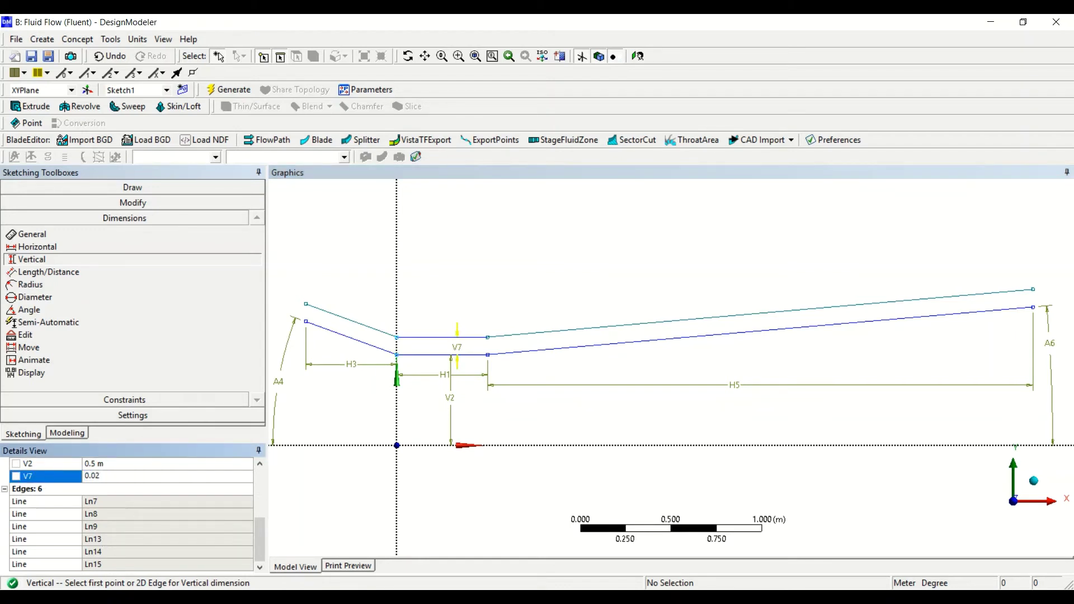
pyautogui.press('Return')
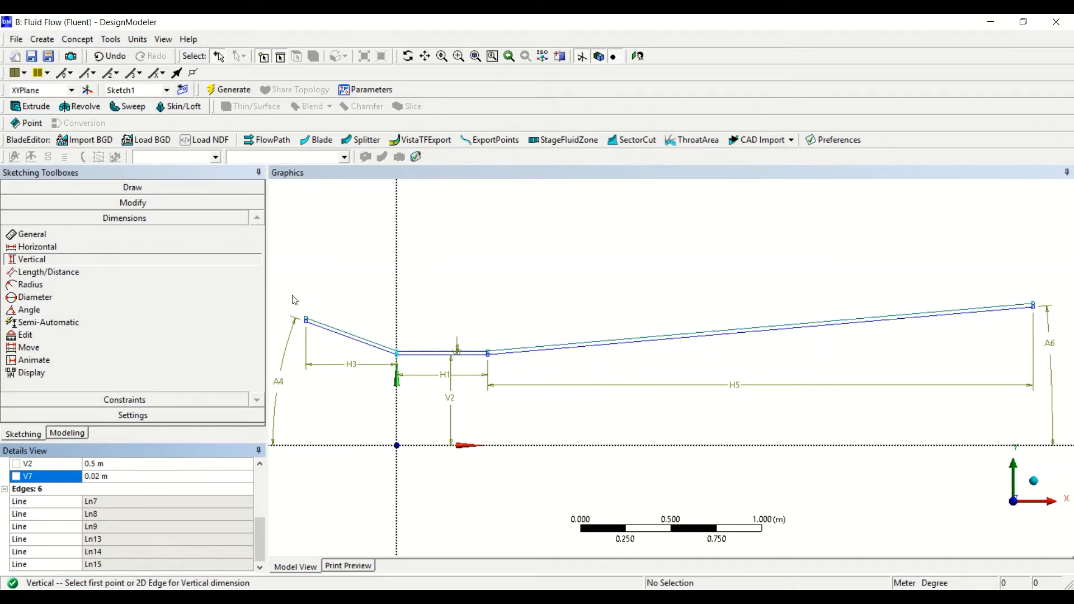
# - Draw a vertical line joining the free ends of the two short slanted lines to close that end of the wall profile
pyautogui.moveTo(291, 297); pyautogui.dragTo(343, 352)
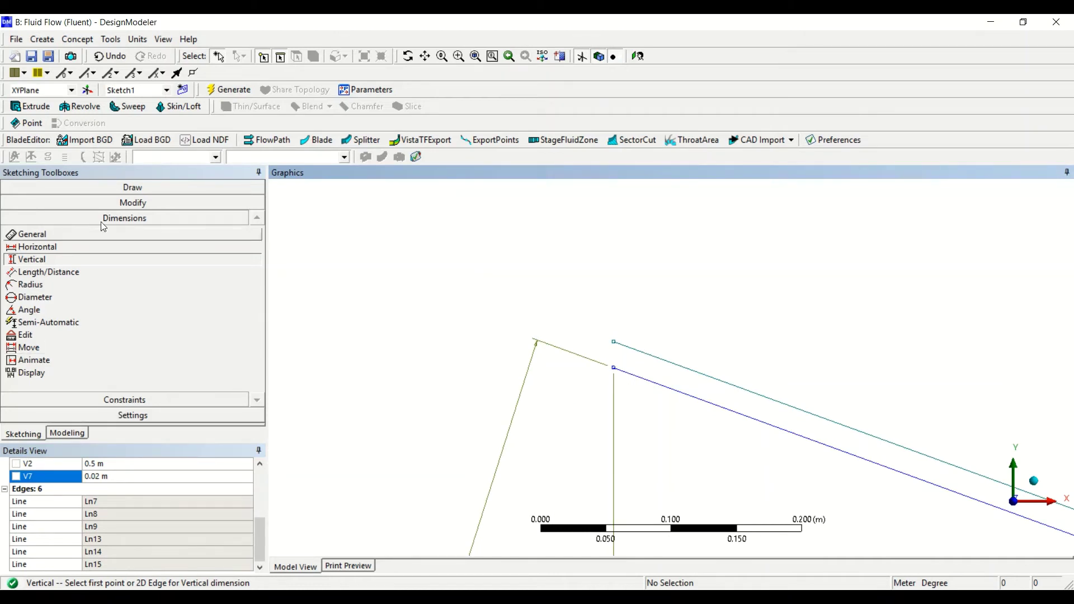
pyautogui.click(123, 188)
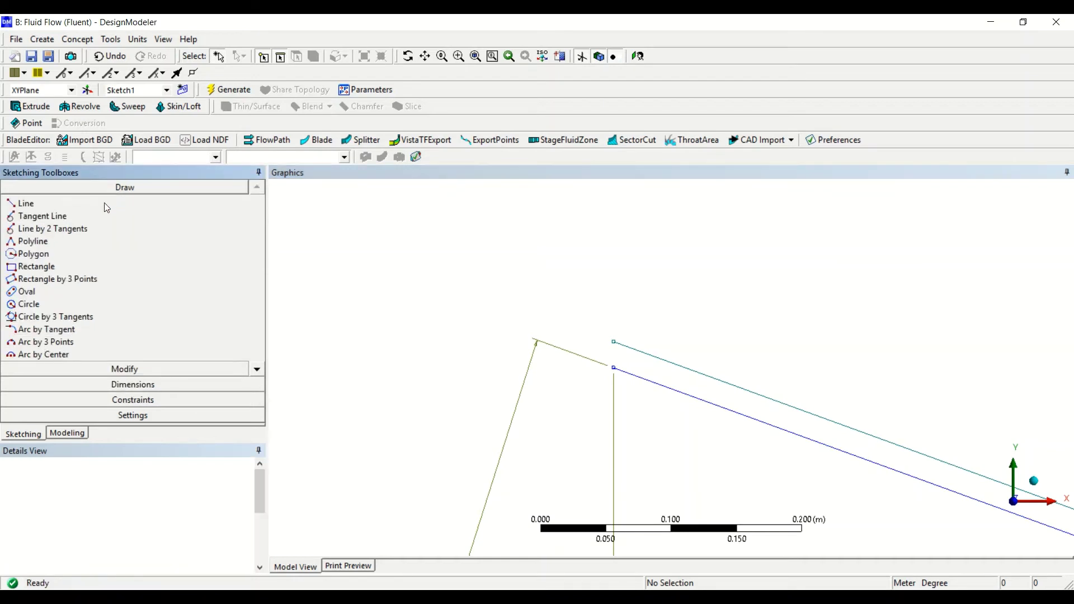
pyautogui.click(62, 204)
pyautogui.click(613, 341)
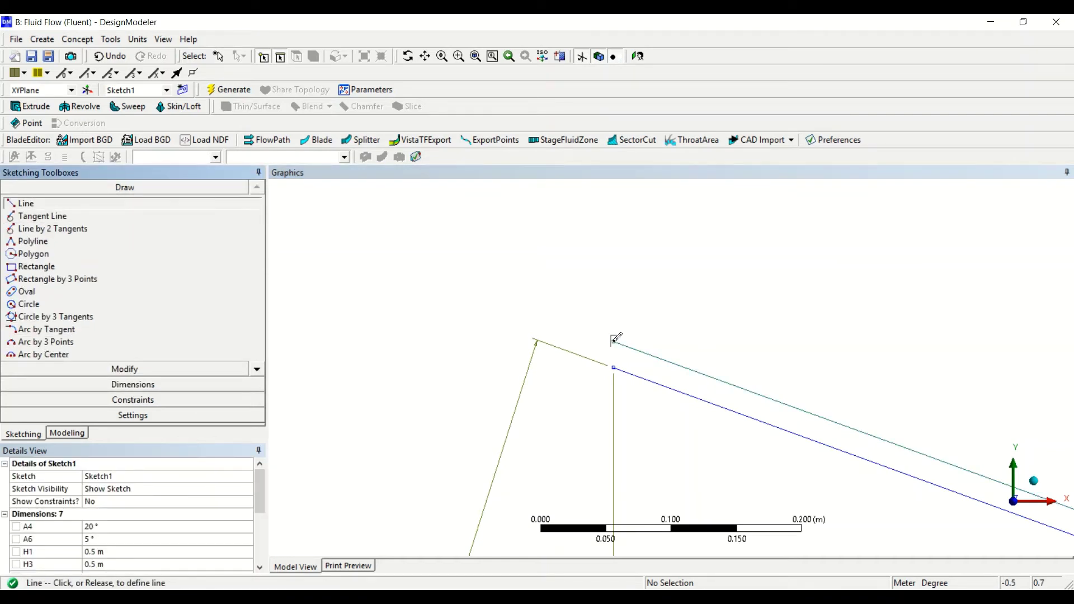
pyautogui.click(614, 367)
# - Close the opposite end of the wall profile with a vertical line joining the free ends of the two long slanted lines
pyautogui.scroll(-5, 609, 365)
pyautogui.scroll(-6, 906, 343)
pyautogui.scroll(8, 834, 407)
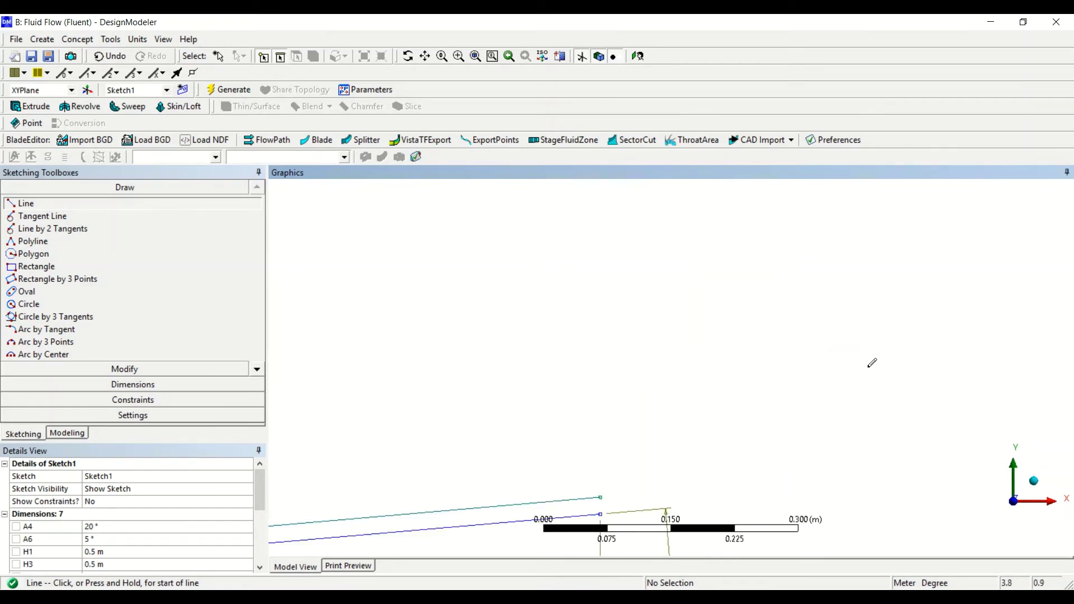
pyautogui.scroll(4, 545, 334)
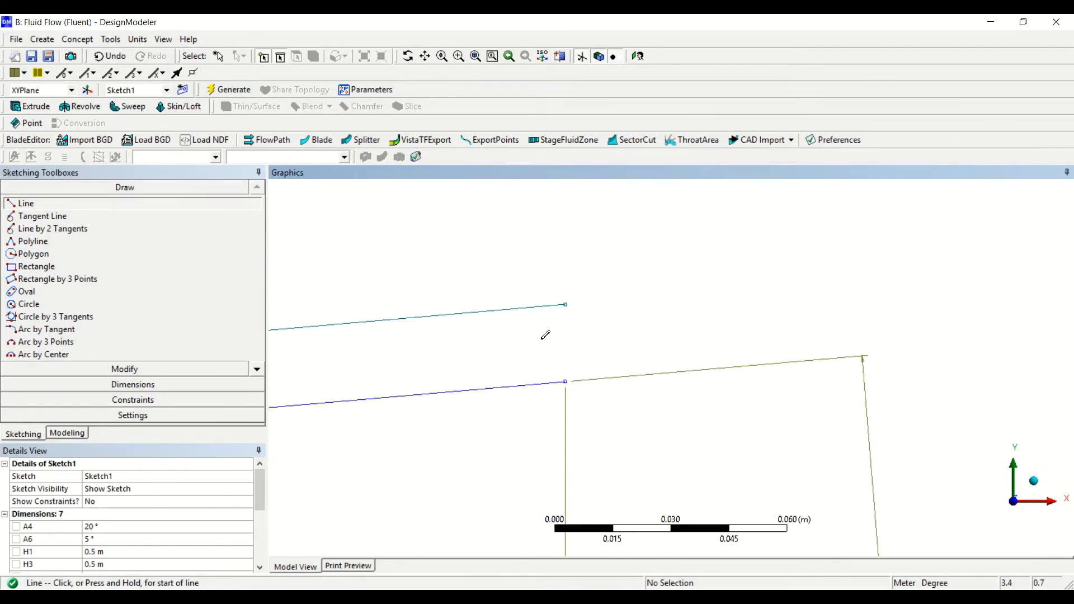
pyautogui.click(565, 305)
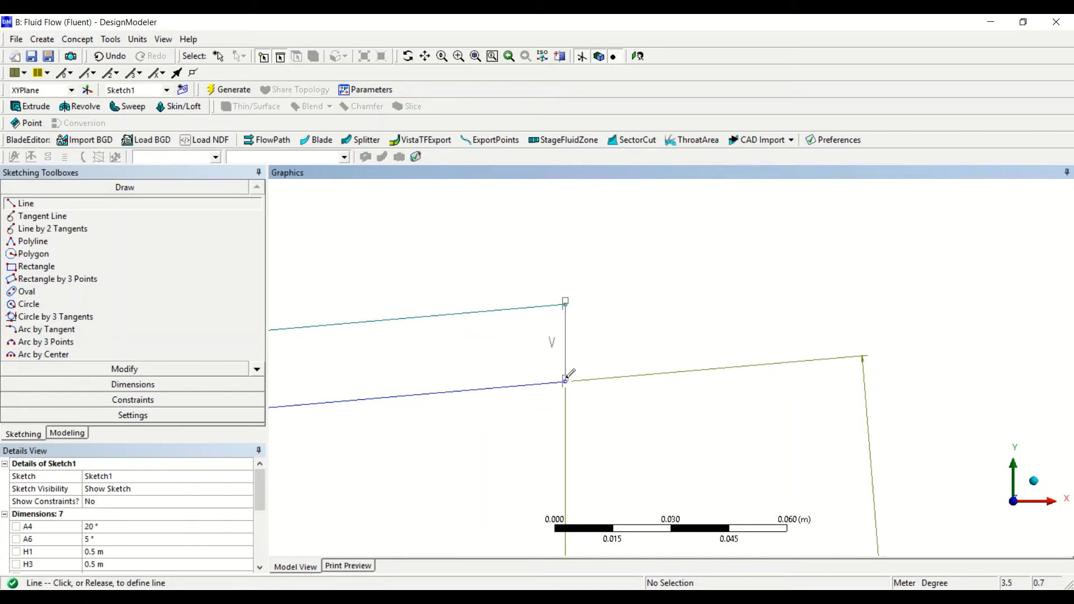
pyautogui.click(565, 382)
pyautogui.scroll(-10, 535, 396)
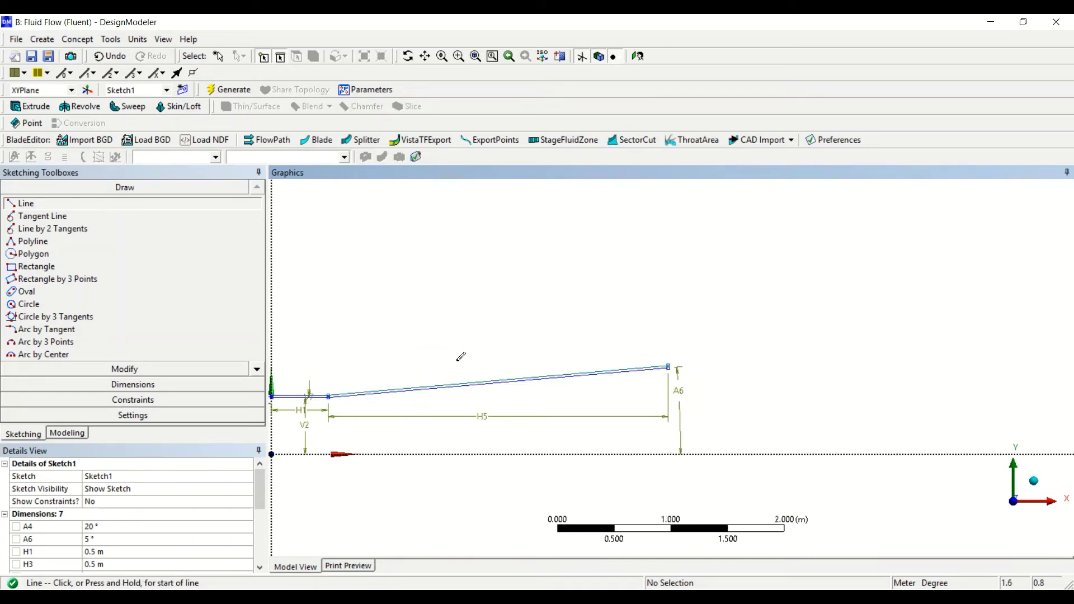
pyautogui.keyDown('ctrl'); pyautogui.moveTo(456, 359); pyautogui.dragTo(722, 312, button='middle'); pyautogui.keyUp('ctrl')
pyautogui.scroll(3, 671, 279)
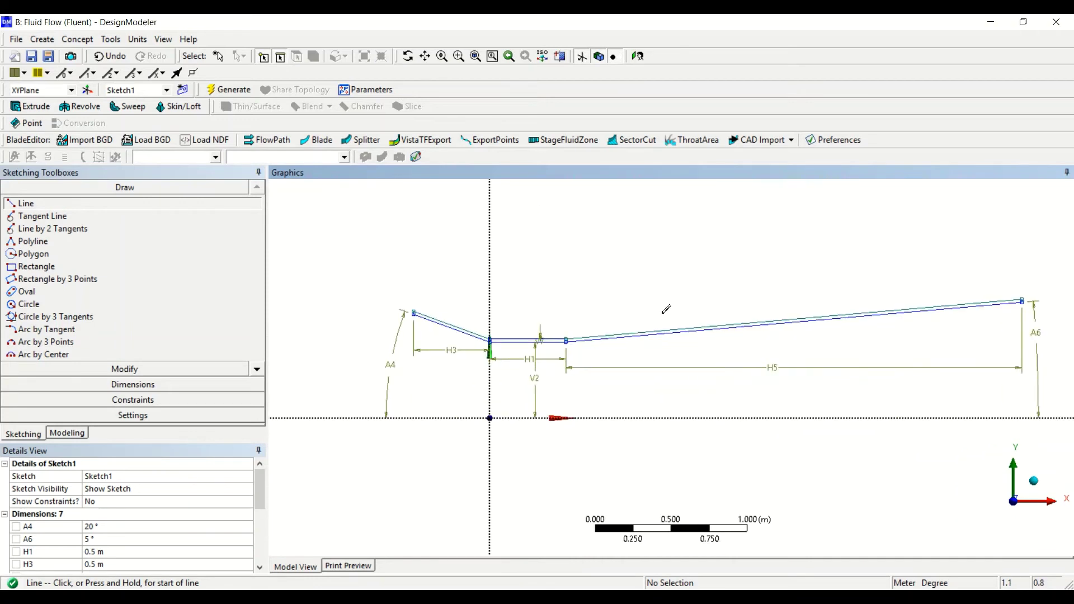
# - Generate a surface from Sketch1 with the operation set to Add Frozen
pyautogui.click(67, 434)
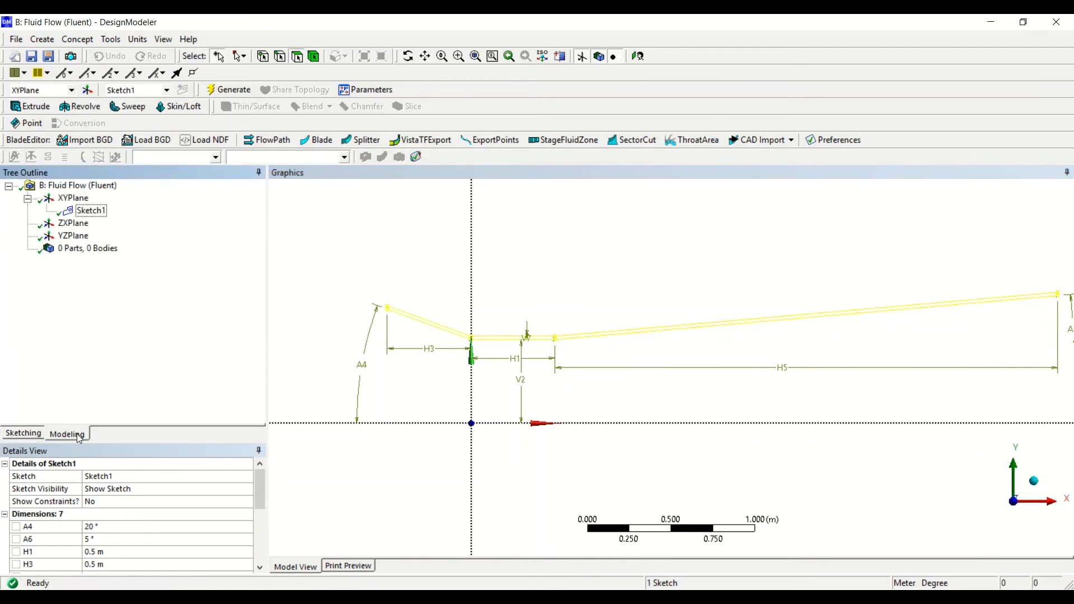
pyautogui.click(92, 217)
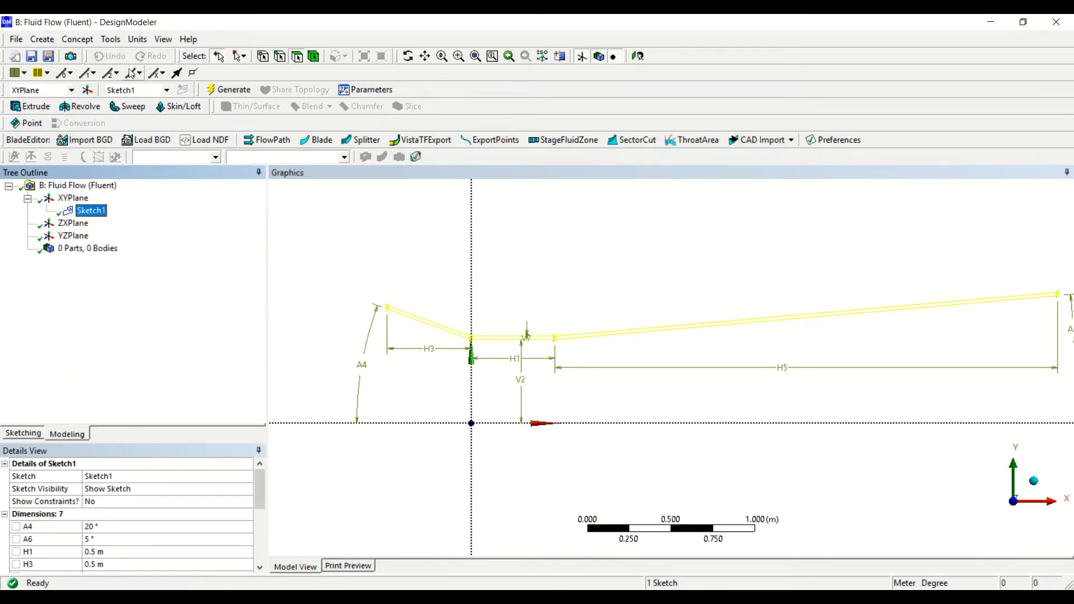
pyautogui.click(83, 40)
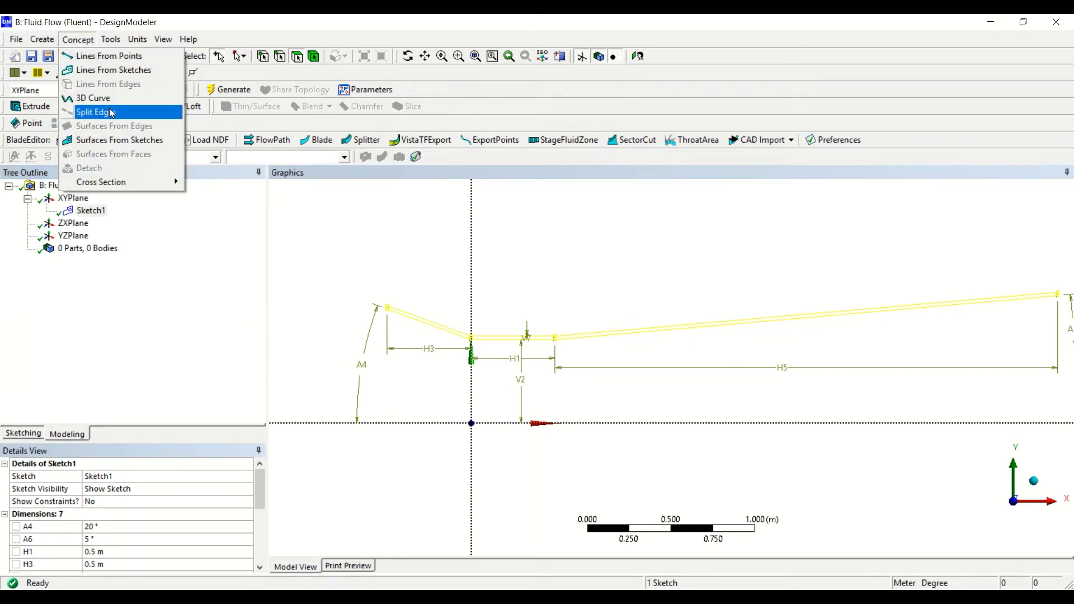
pyautogui.click(119, 140)
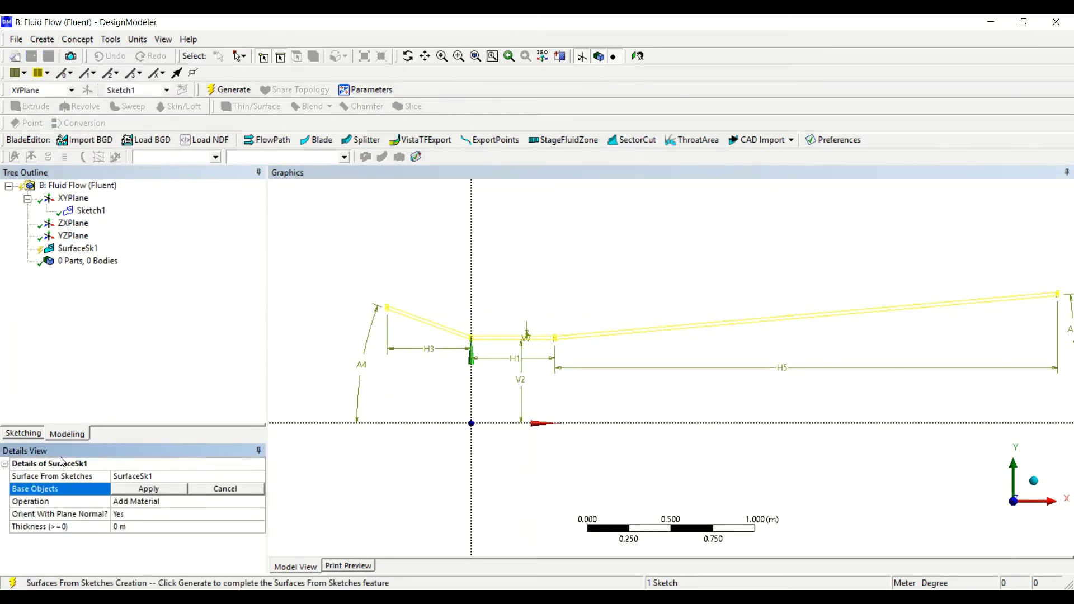
pyautogui.click(130, 489)
pyautogui.doubleClick(137, 502)
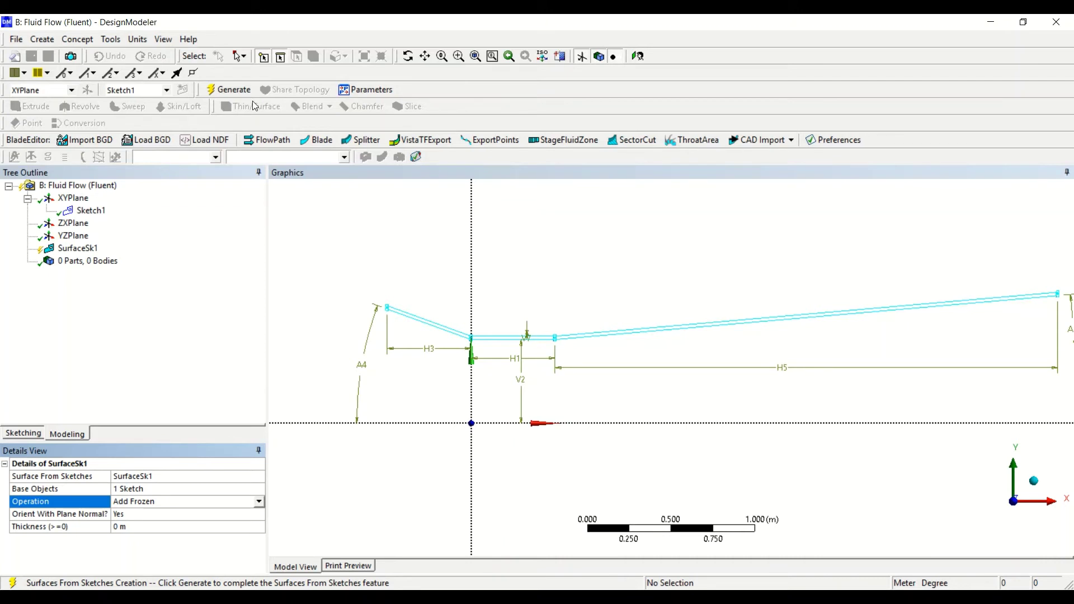
pyautogui.click(227, 89)
pyautogui.scroll(-2, 643, 335)
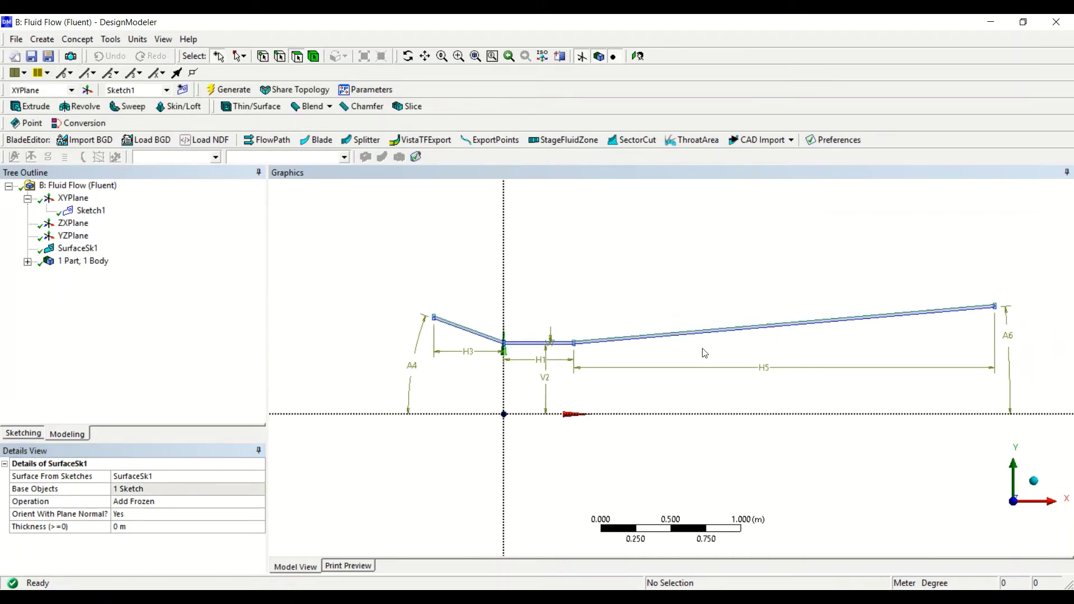
pyautogui.scroll(3, 707, 346)
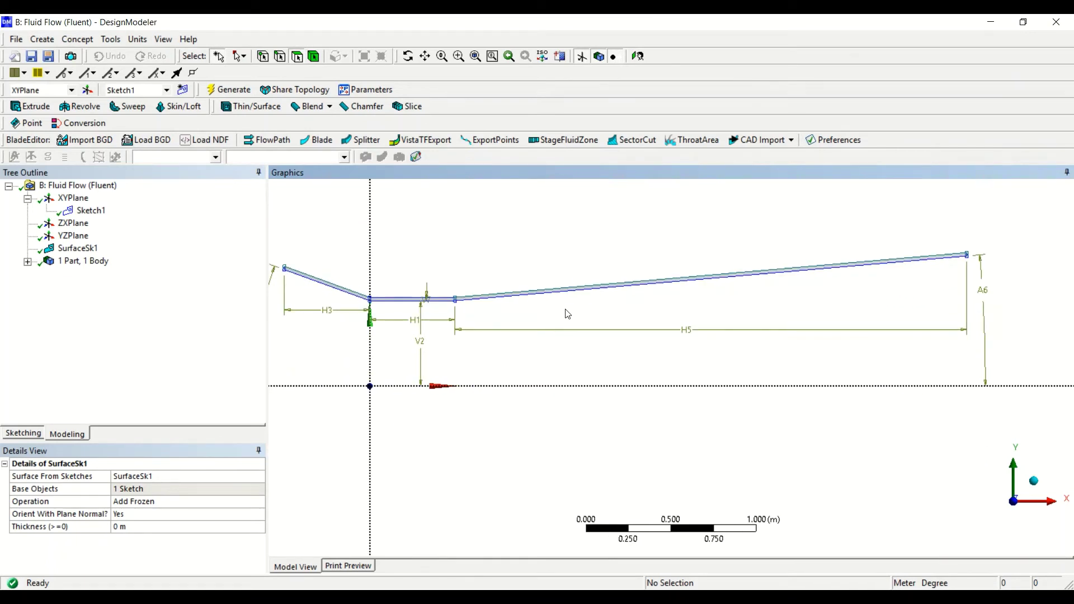
pyautogui.scroll(-1, 566, 313)
# - Create a new sketch on the XY plane and select it
pyautogui.click(90, 211)
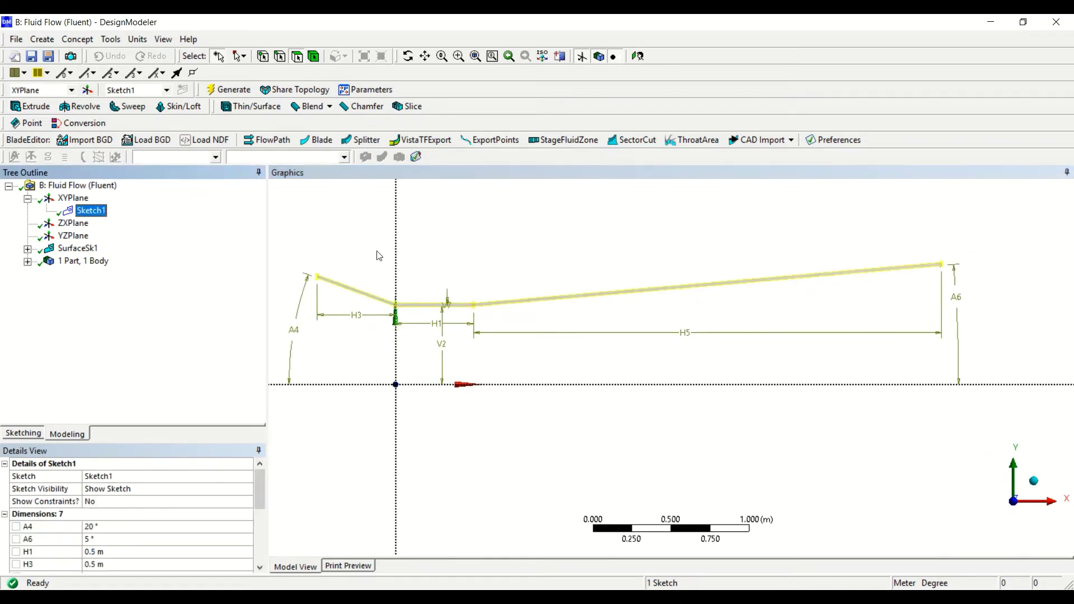
pyautogui.scroll(-3, 371, 256)
pyautogui.scroll(1, 384, 269)
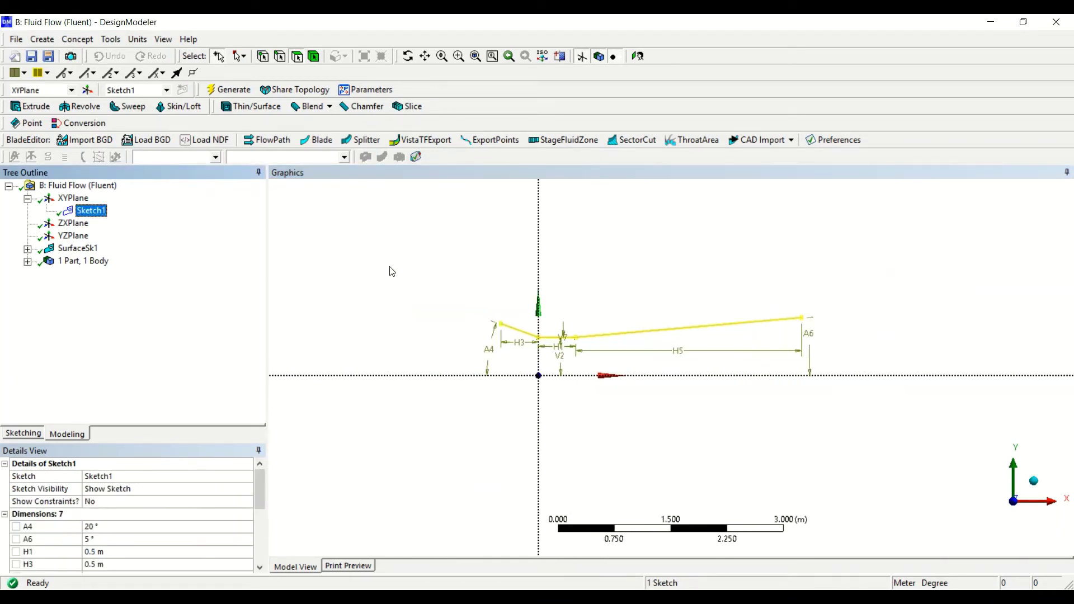
pyautogui.click(73, 198)
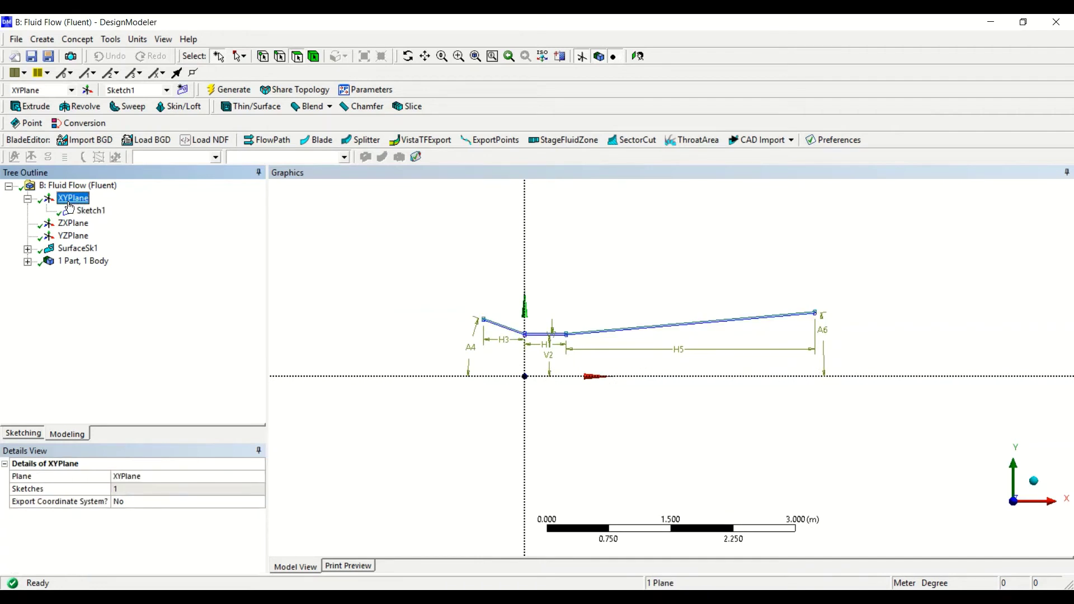
pyautogui.click(182, 90)
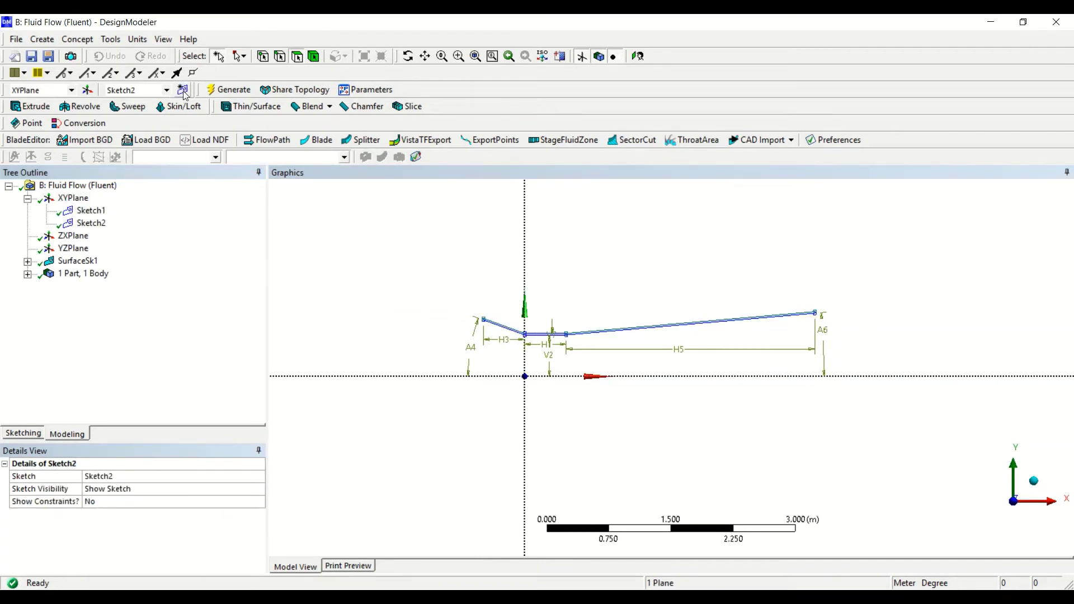
pyautogui.click(88, 223)
# - Sketch a rectangle about 7.7 m by 2.3 m with its lower edge on the X axis, enclosing the whole wall profile
pyautogui.click(20, 434)
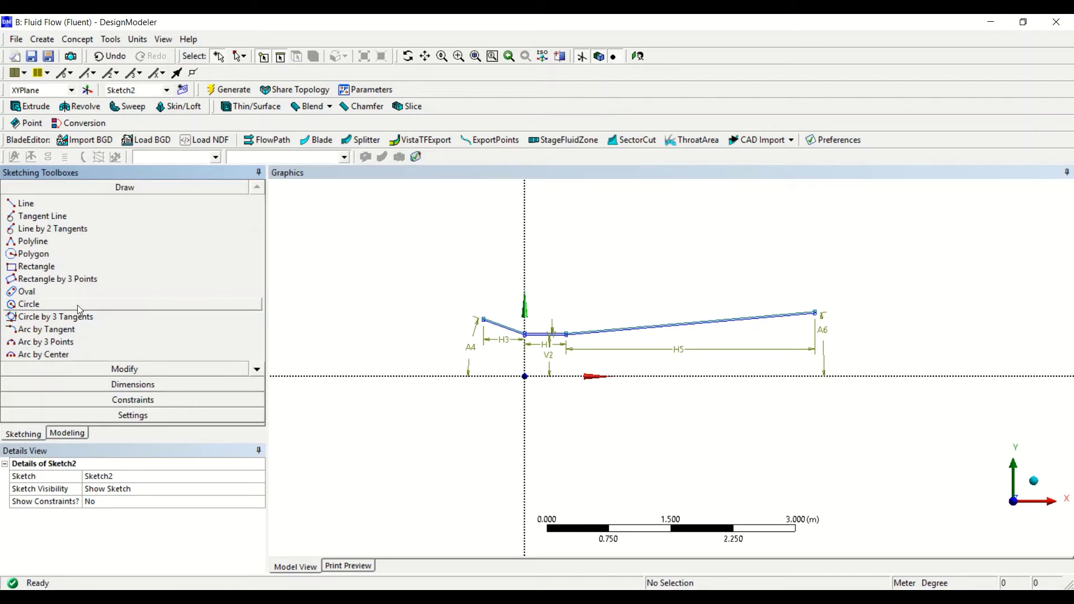
pyautogui.click(34, 267)
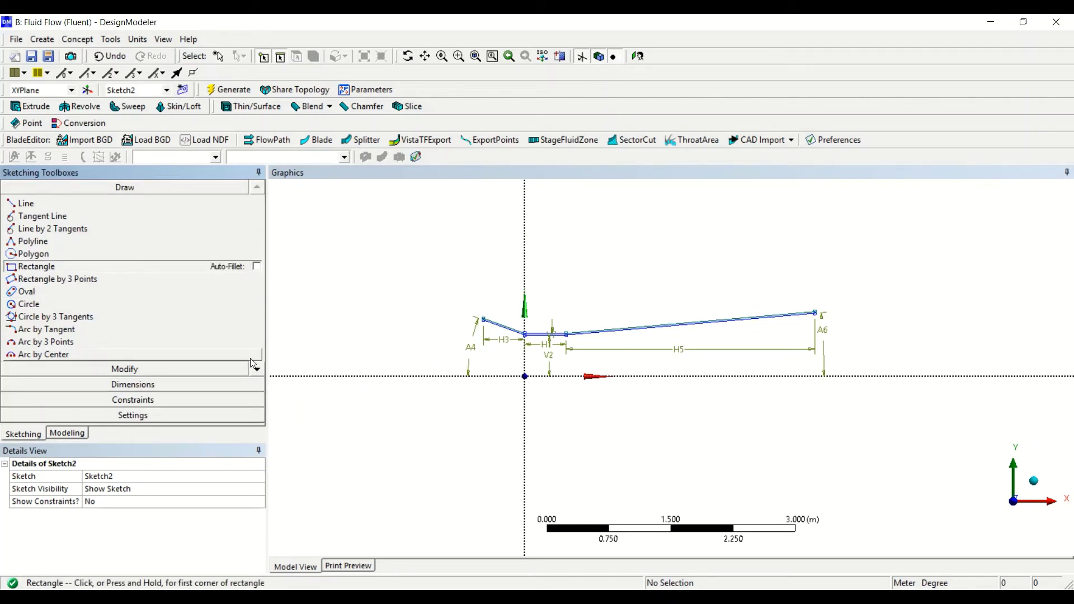
pyautogui.click(324, 376)
pyautogui.click(959, 187)
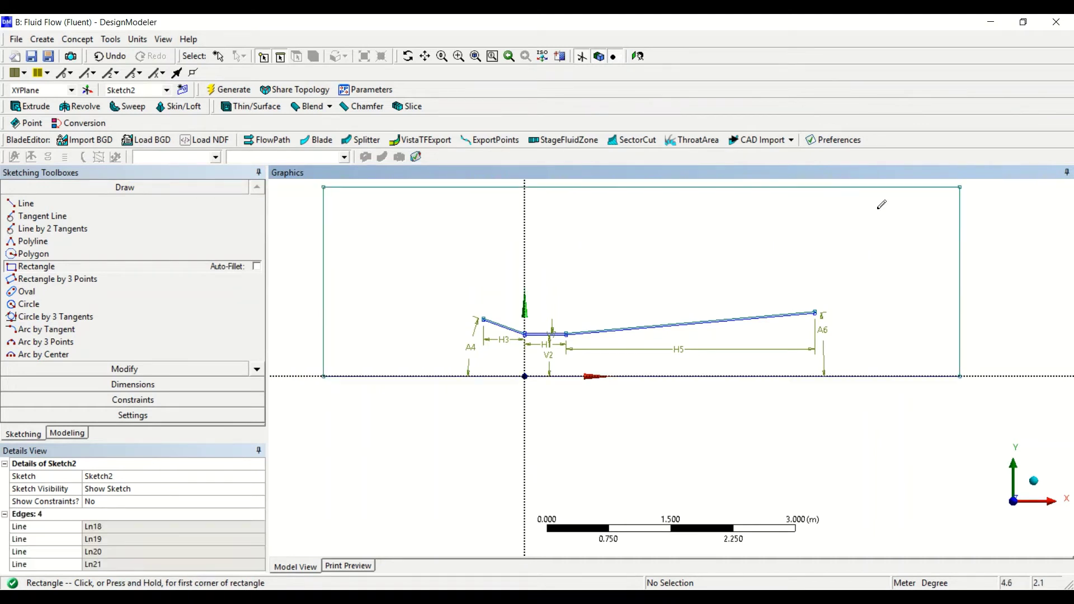
# - Dimension the height of the large rectangle in Sketch2 and set it to 10 m
pyautogui.scroll(-3, 574, 276)
pyautogui.click(108, 385)
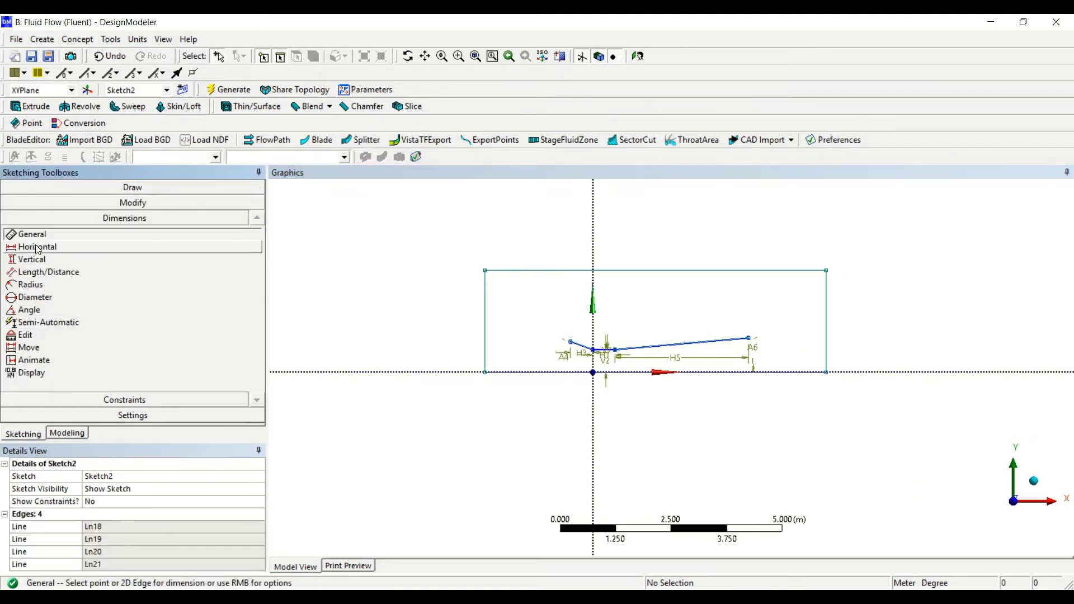
pyautogui.click(37, 260)
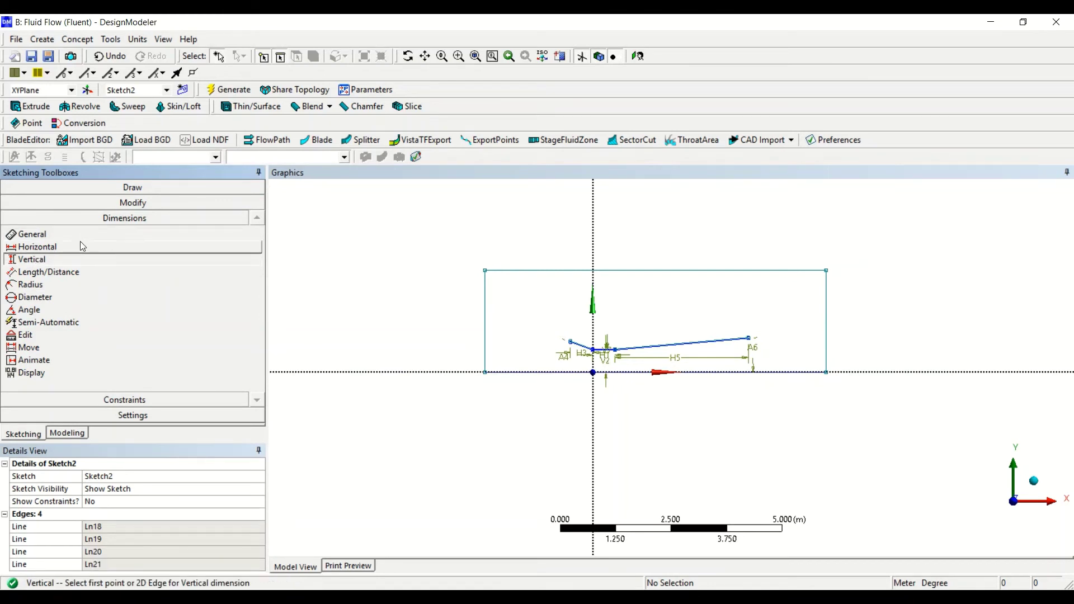
pyautogui.click(484, 325)
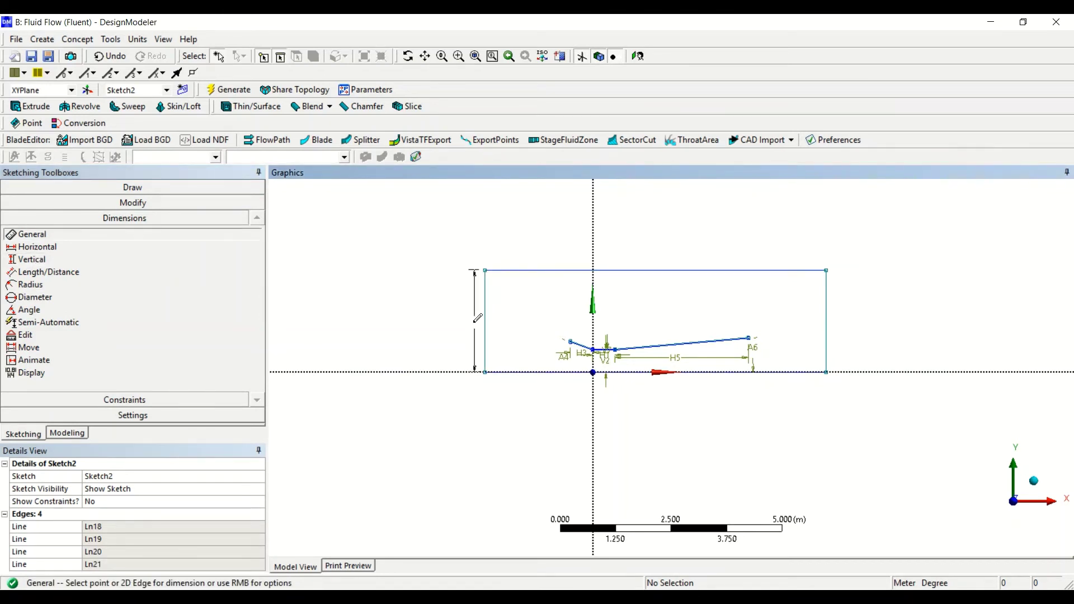
pyautogui.click(472, 328)
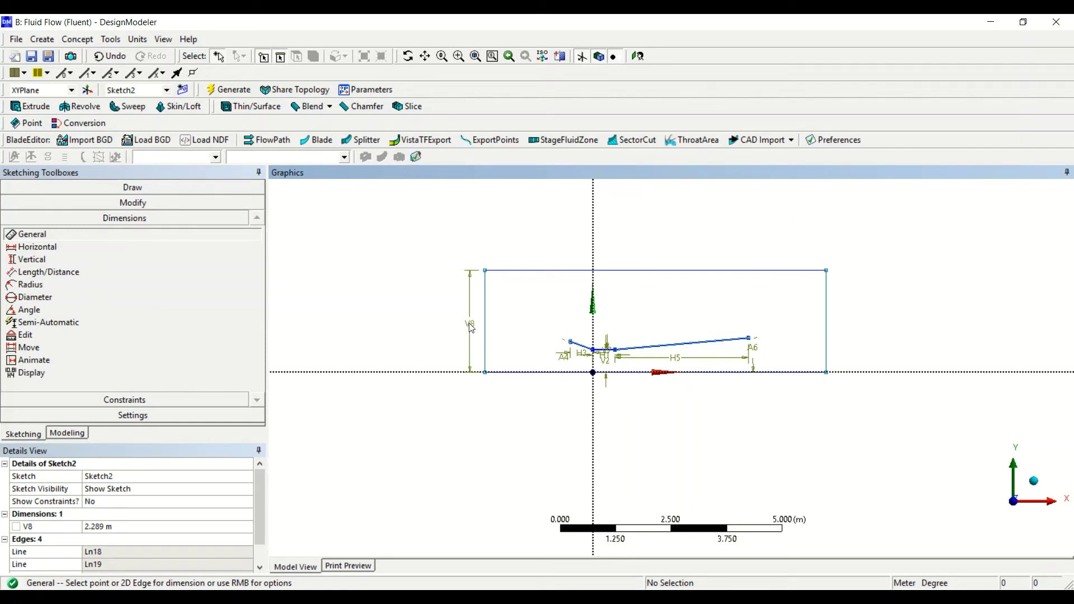
pyautogui.press('5')
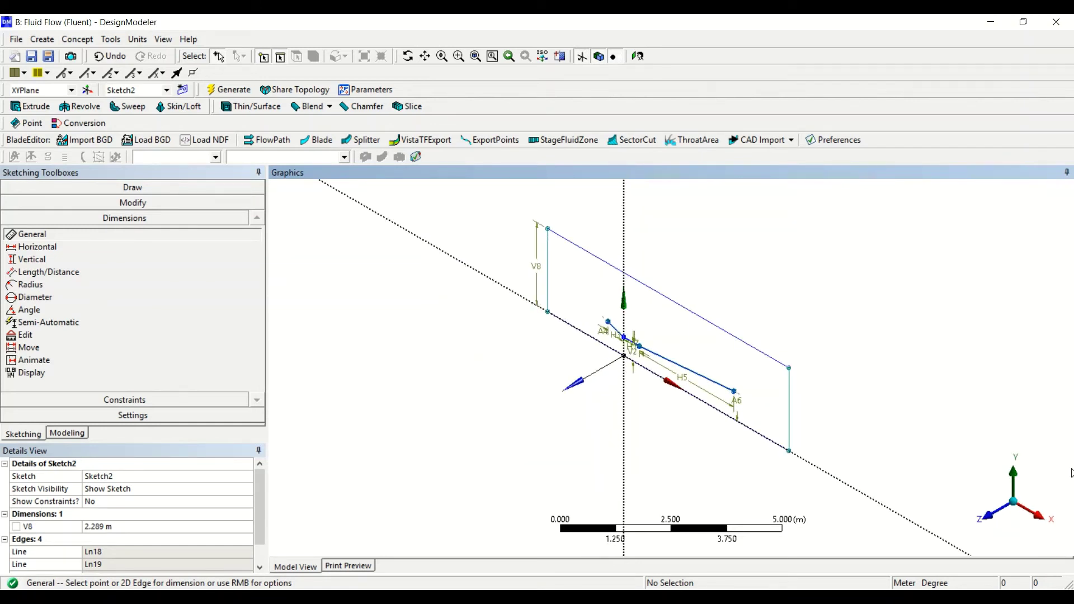
pyautogui.click(986, 513)
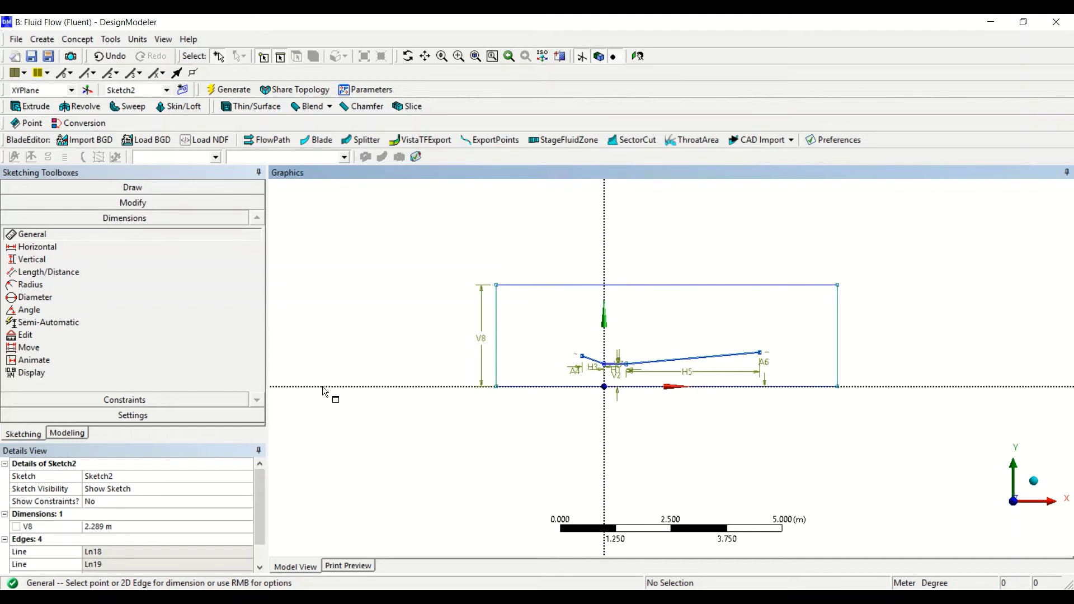
pyautogui.click(103, 527)
pyautogui.write('10')
pyautogui.press('Return')
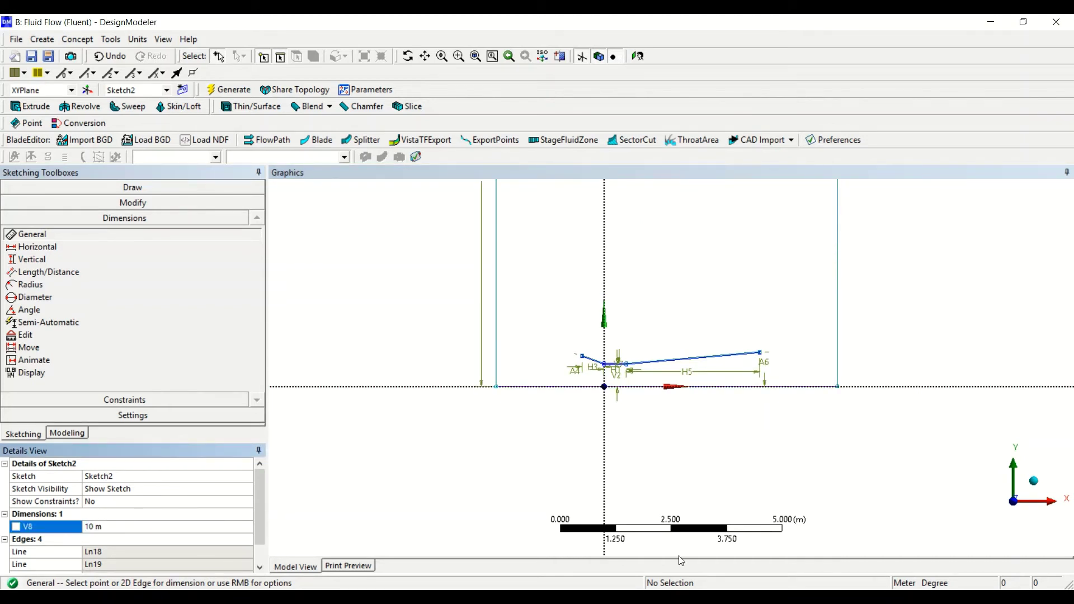
# - Dimension the horizontal distance from the rectangle's left edge to the Y axis and set it to 10 m
pyautogui.scroll(-6, 644, 380)
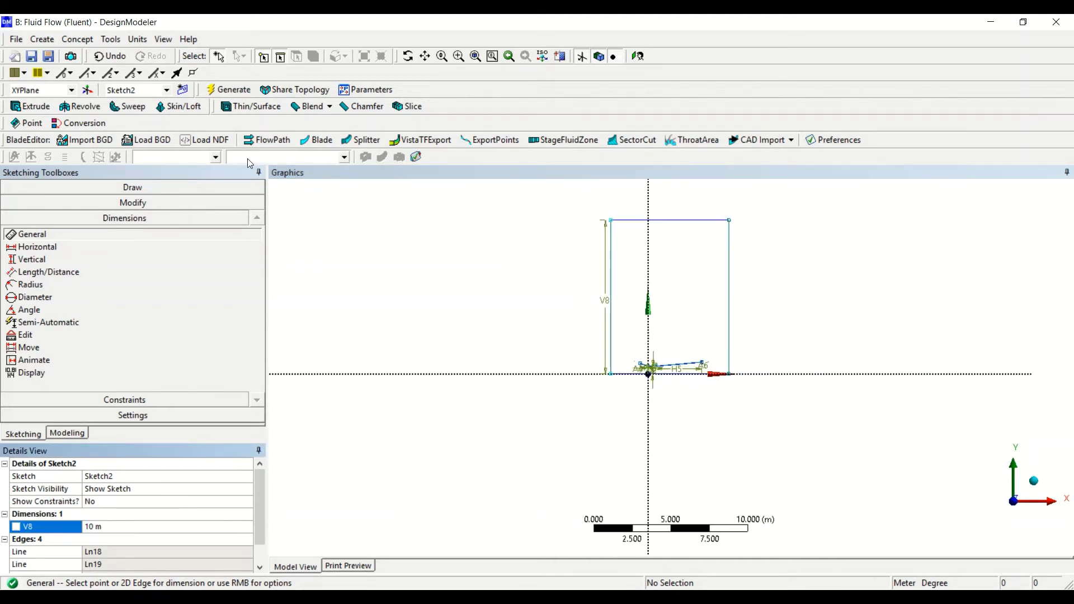
pyautogui.click(76, 247)
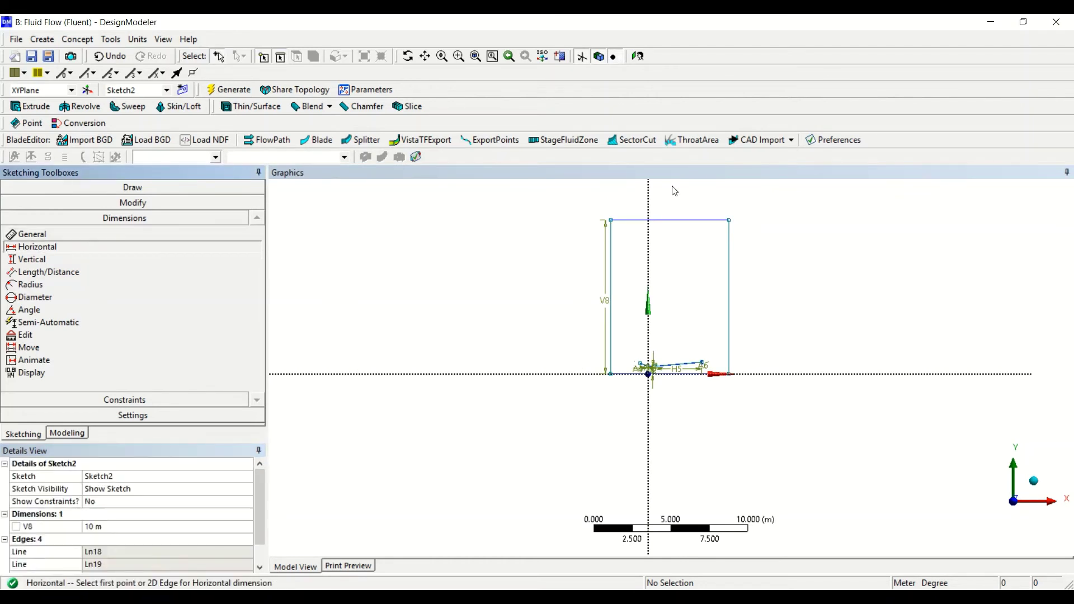
pyautogui.click(611, 246)
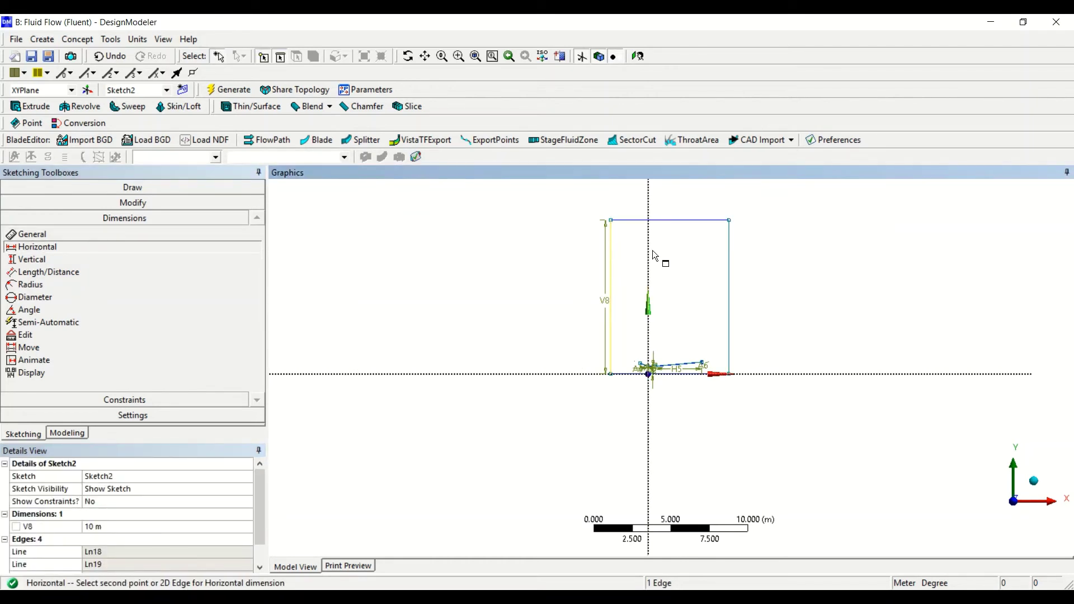
pyautogui.click(649, 256)
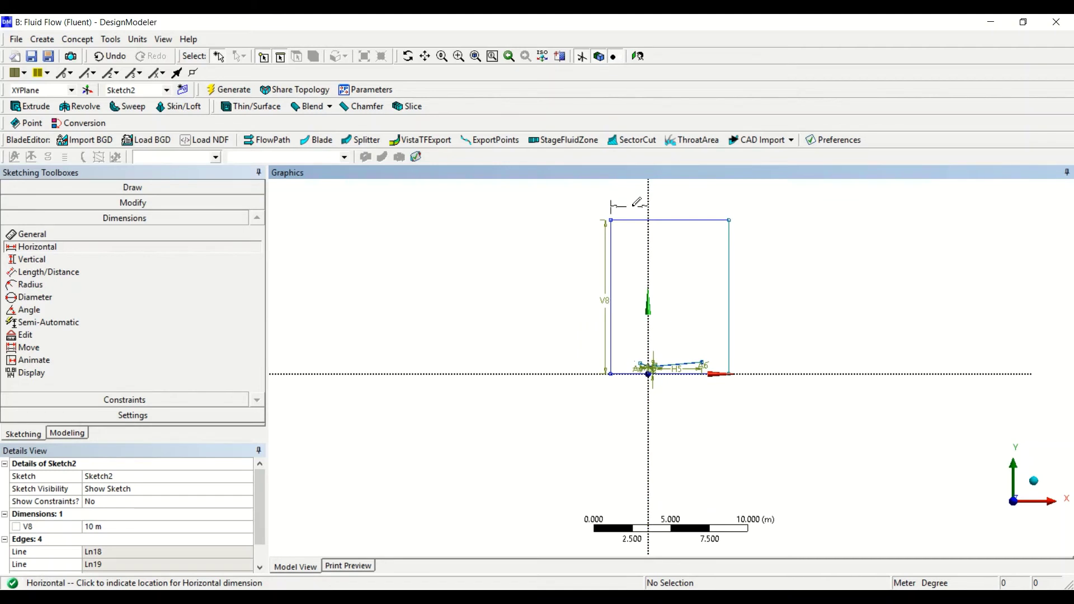
pyautogui.click(631, 206)
pyautogui.click(102, 525)
pyautogui.write('10')
pyautogui.press('Return')
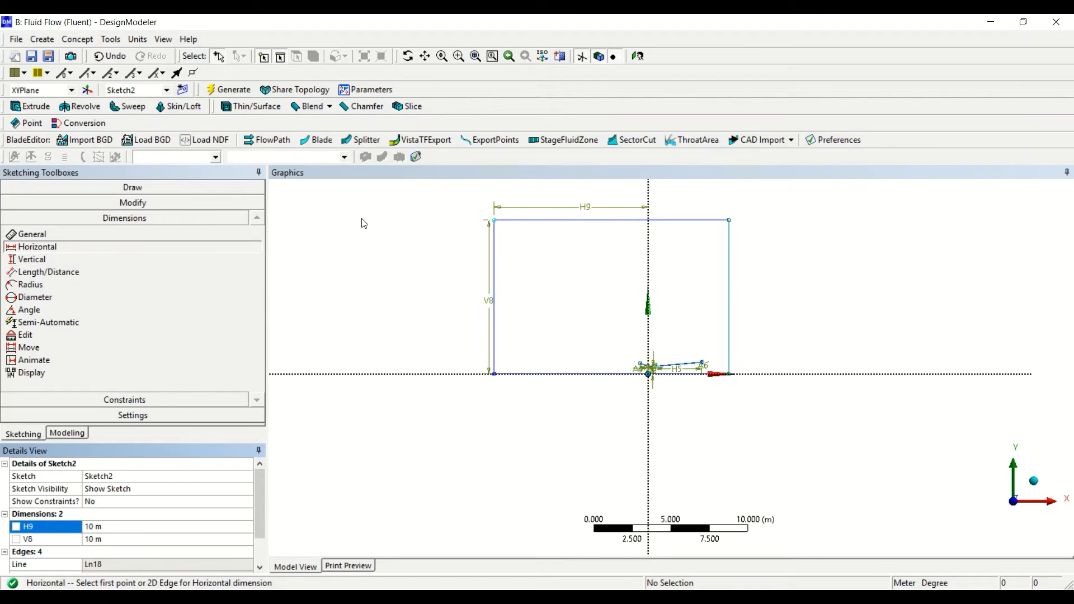
# - Dimension the horizontal distance from the Y axis to the rectangle's right edge and set it to 20 m
pyautogui.click(649, 205)
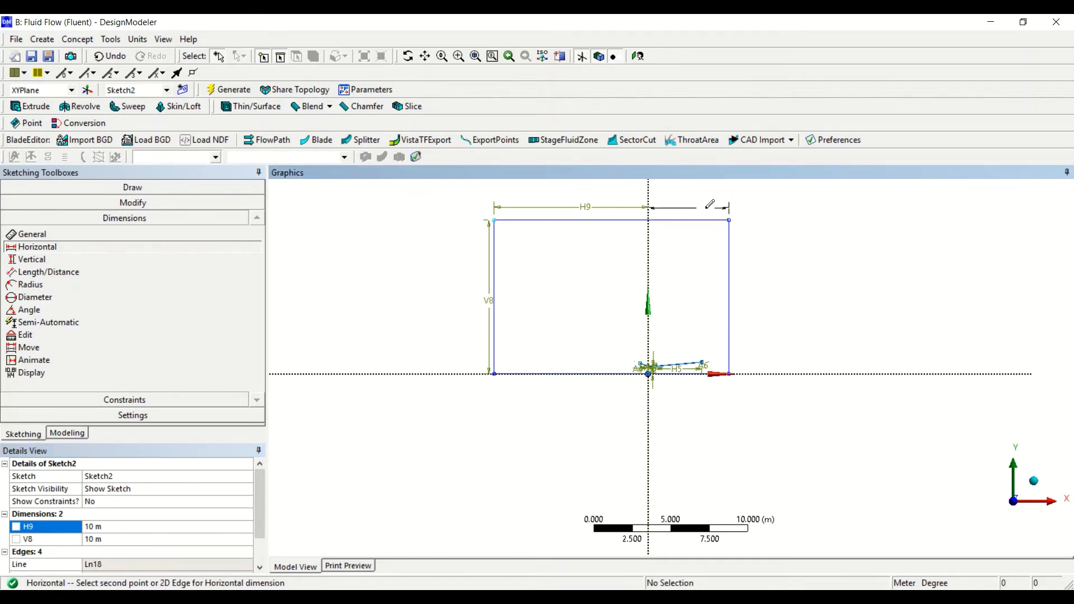
pyautogui.click(707, 207)
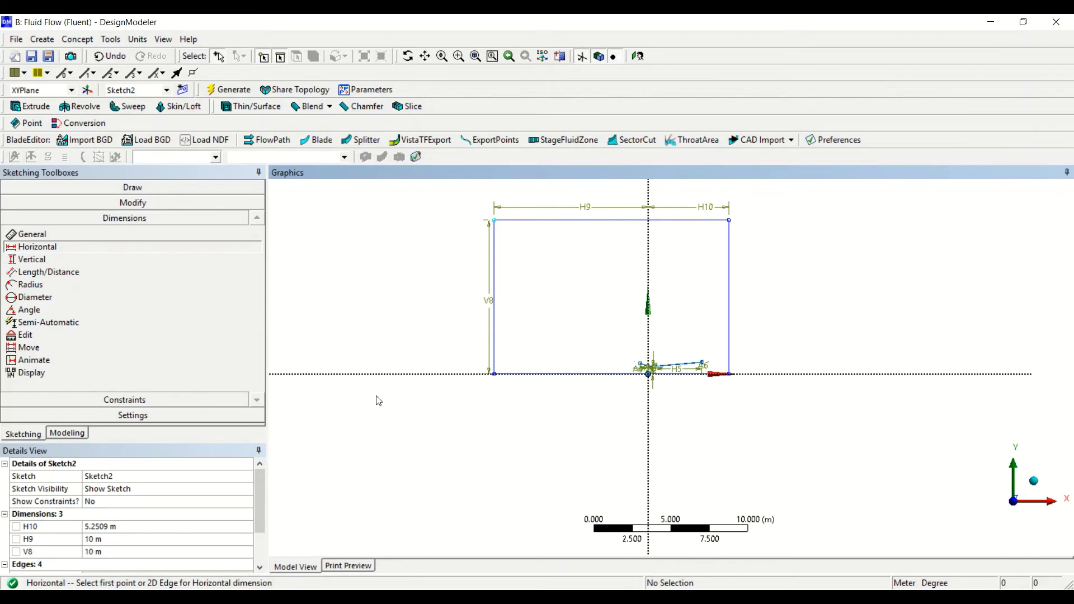
pyautogui.click(145, 526)
pyautogui.write('20')
pyautogui.press('Return')
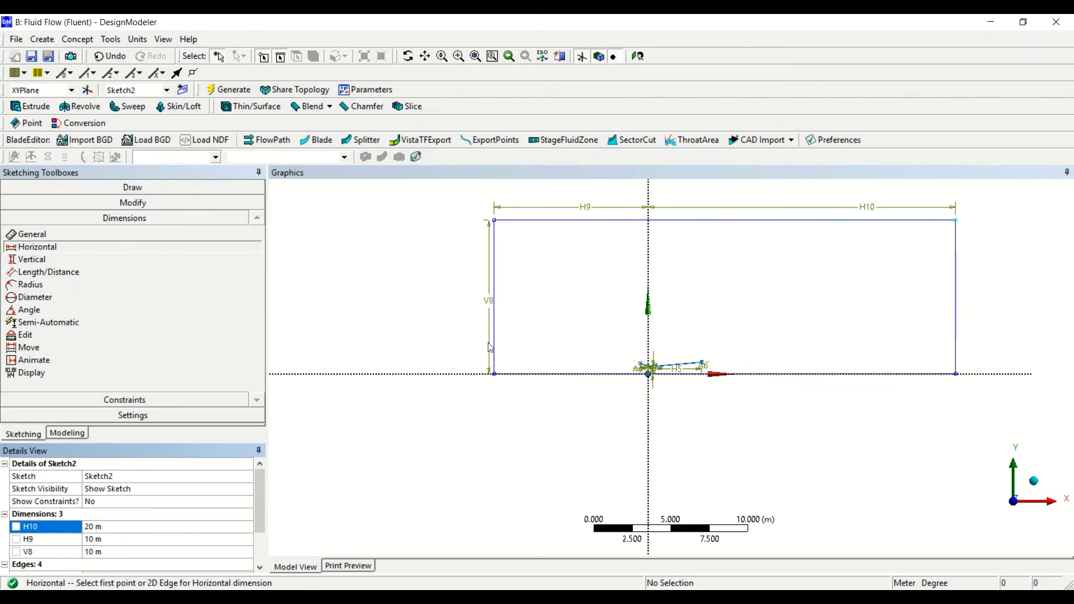
# - Generate a surface from Sketch2 with the operation set to Add Frozen
pyautogui.click(67, 433)
pyautogui.click(89, 223)
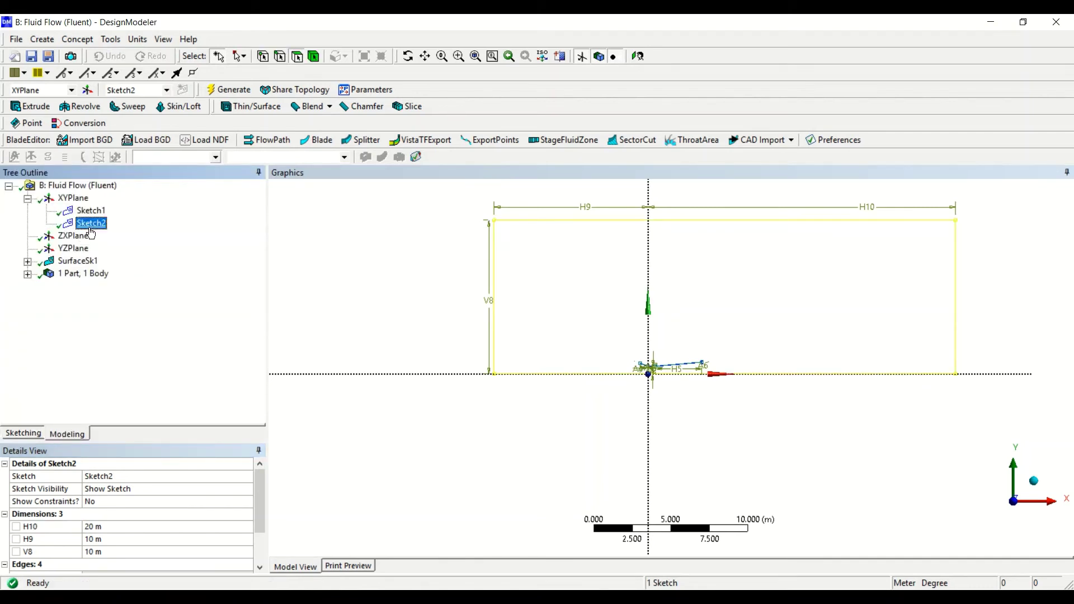
pyautogui.click(79, 40)
pyautogui.click(125, 141)
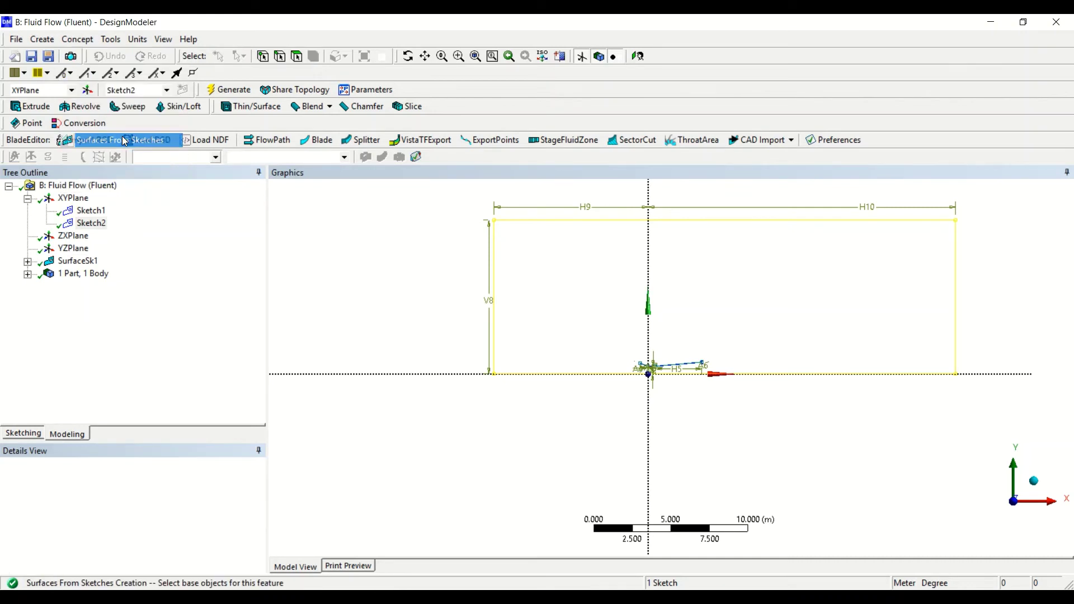
pyautogui.click(129, 488)
pyautogui.doubleClick(132, 506)
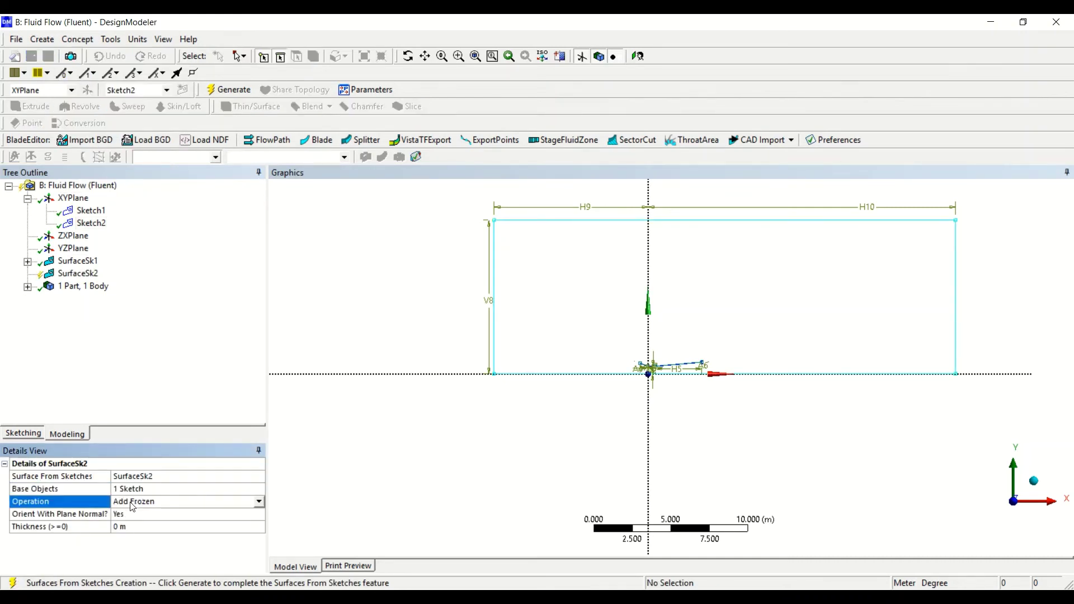
pyautogui.click(230, 93)
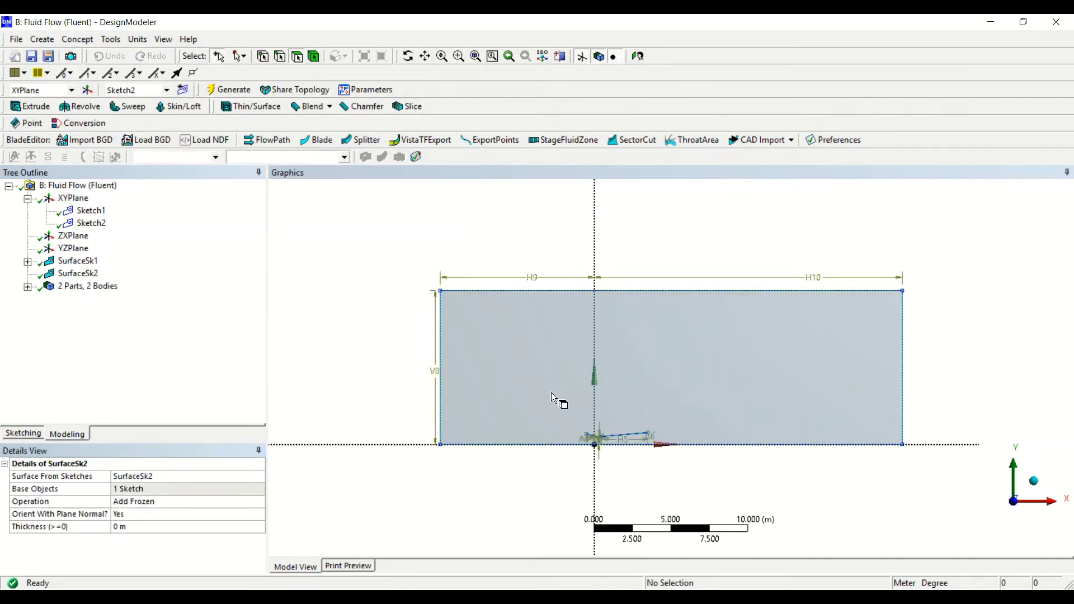
# - In a new XY-plane sketch, draw a rectangle about 7.8 m by 2.6 m around the wall profile with its lower edge on the X axis
pyautogui.click(68, 201)
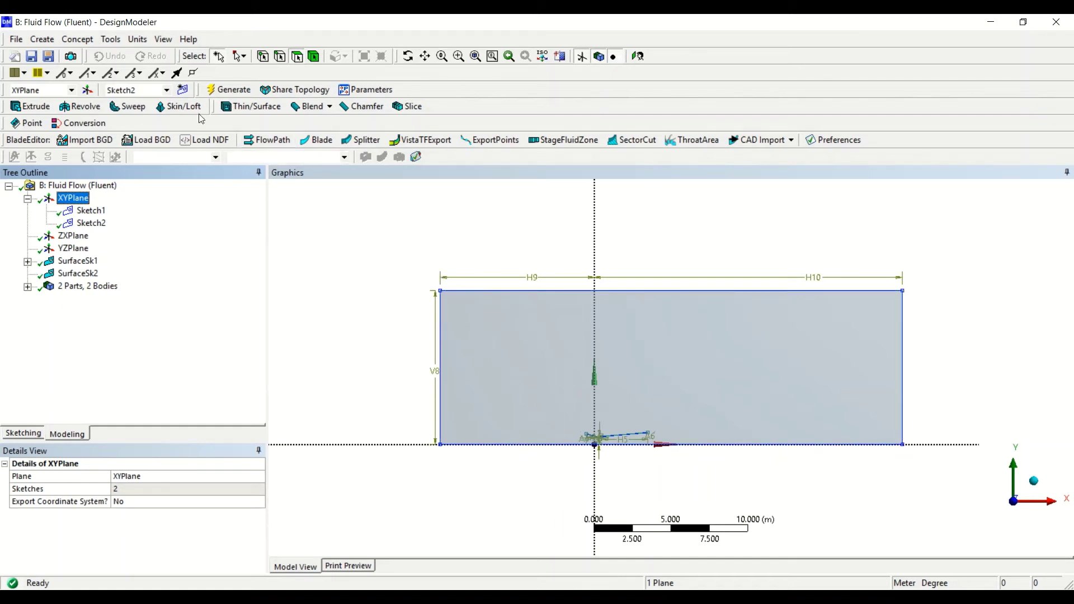
pyautogui.click(183, 90)
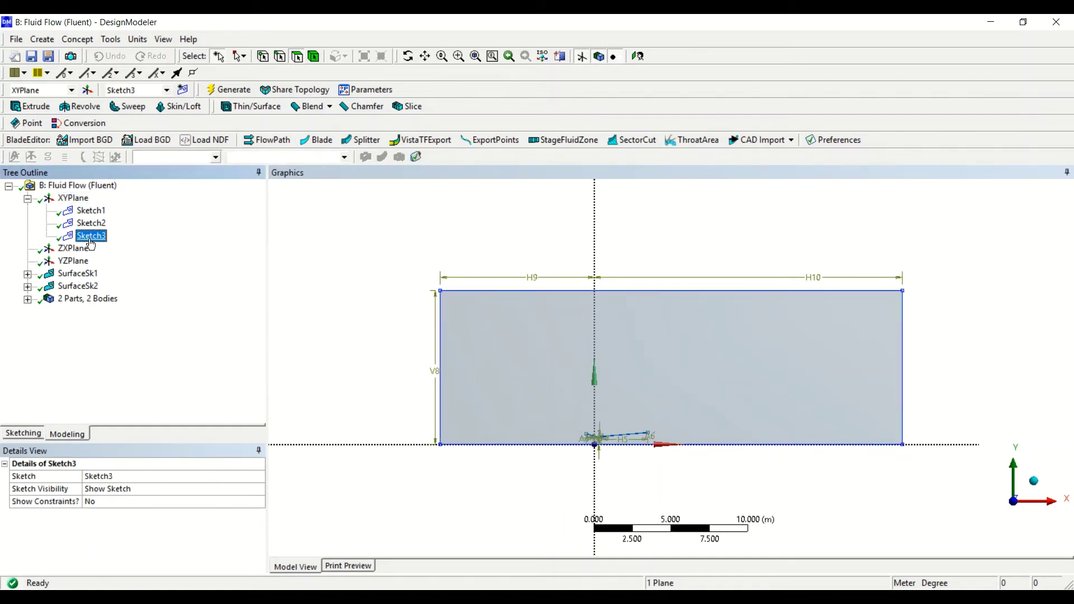
pyautogui.click(34, 434)
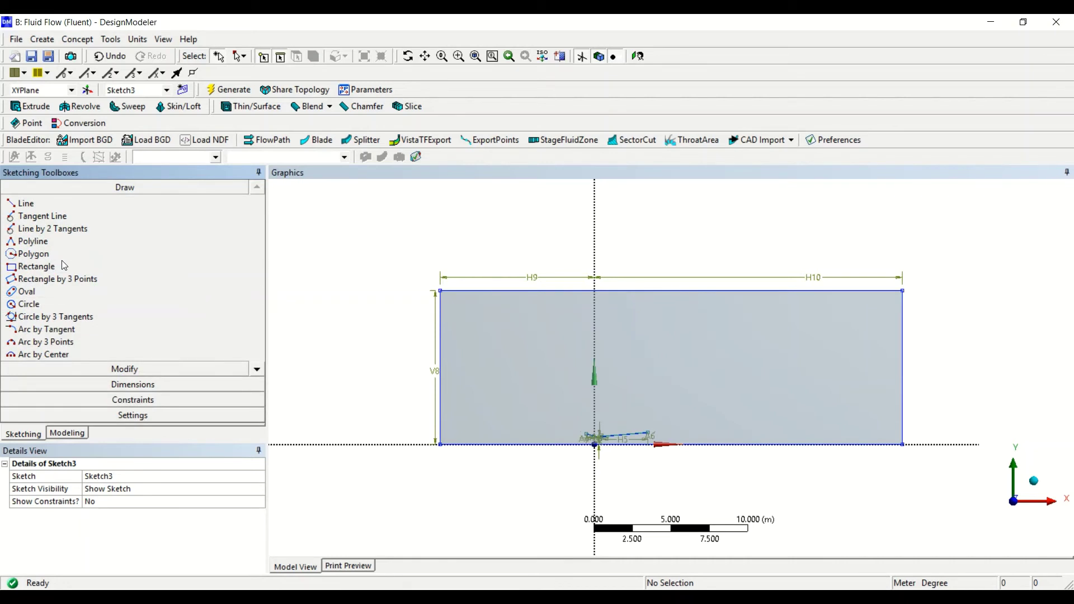
pyautogui.click(54, 269)
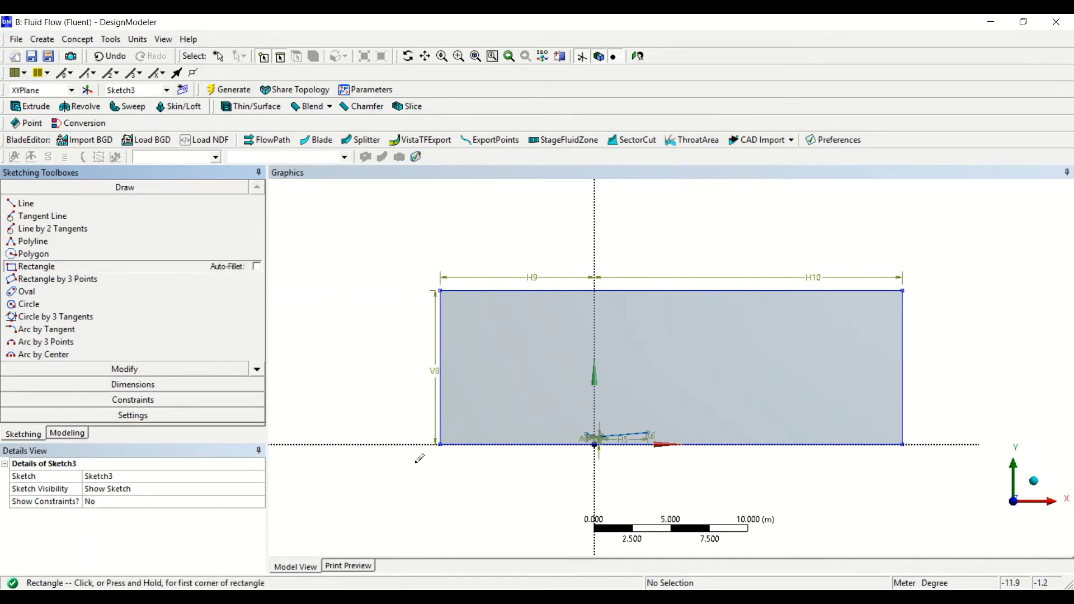
pyautogui.click(567, 443)
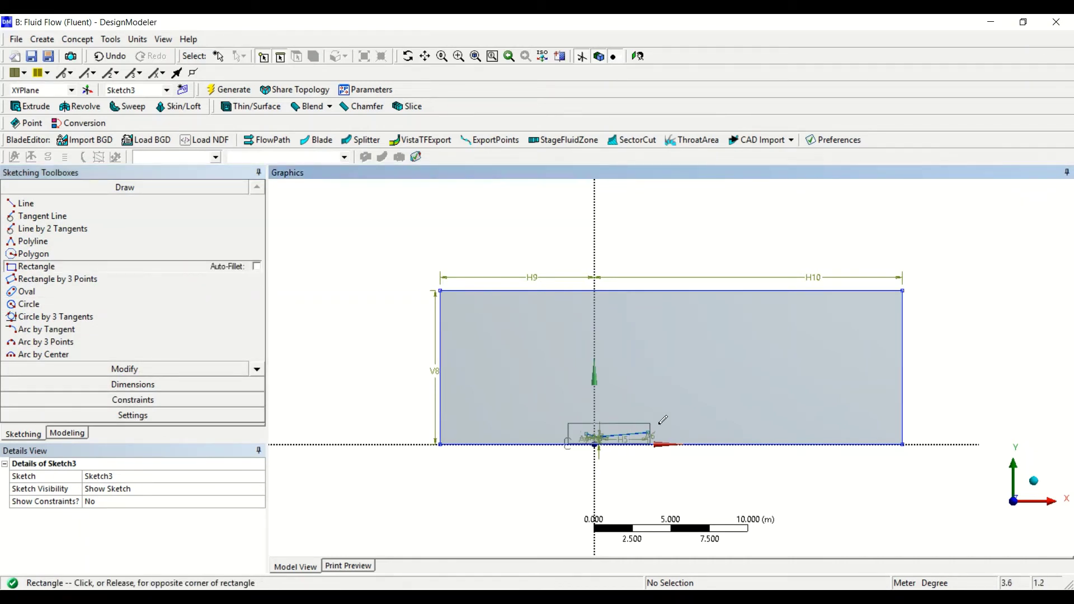
pyautogui.click(687, 404)
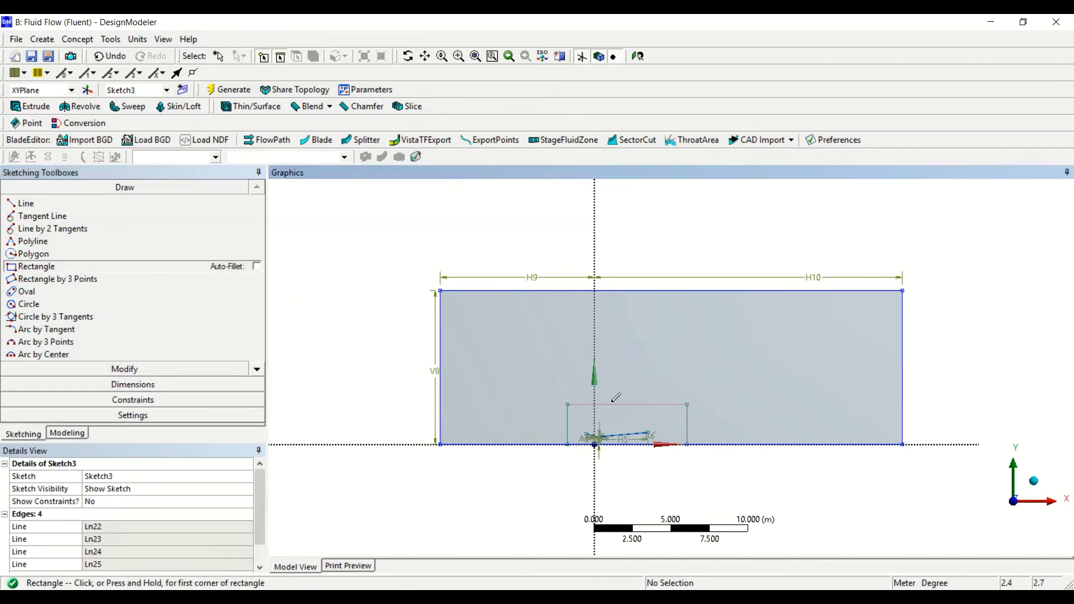
# - Dimension the height of the small inner rectangle in Sketch3 and set it to 2 m
pyautogui.click(129, 390)
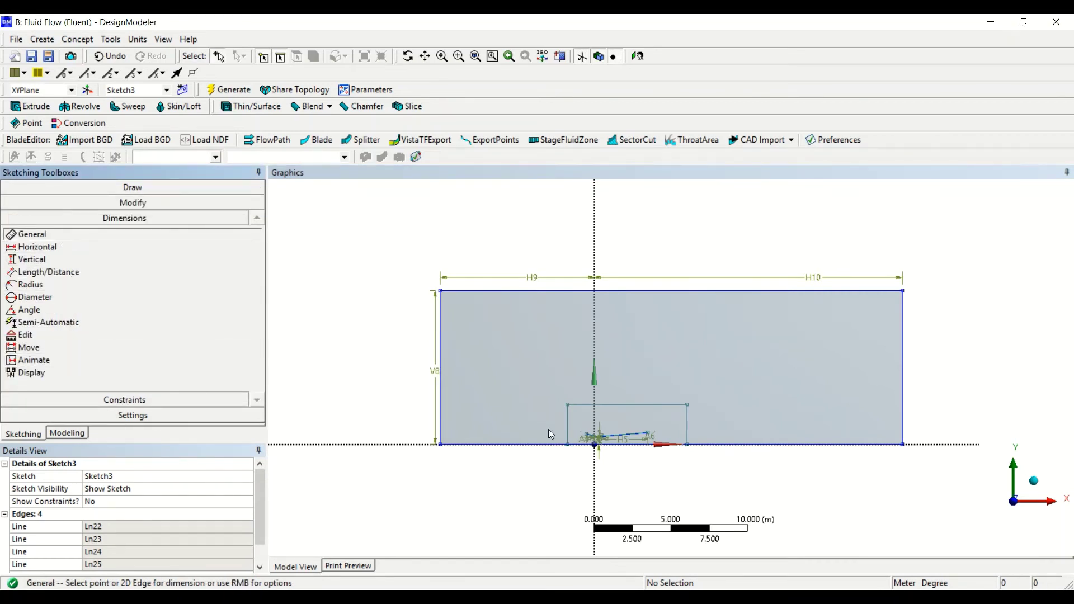
pyautogui.click(567, 427)
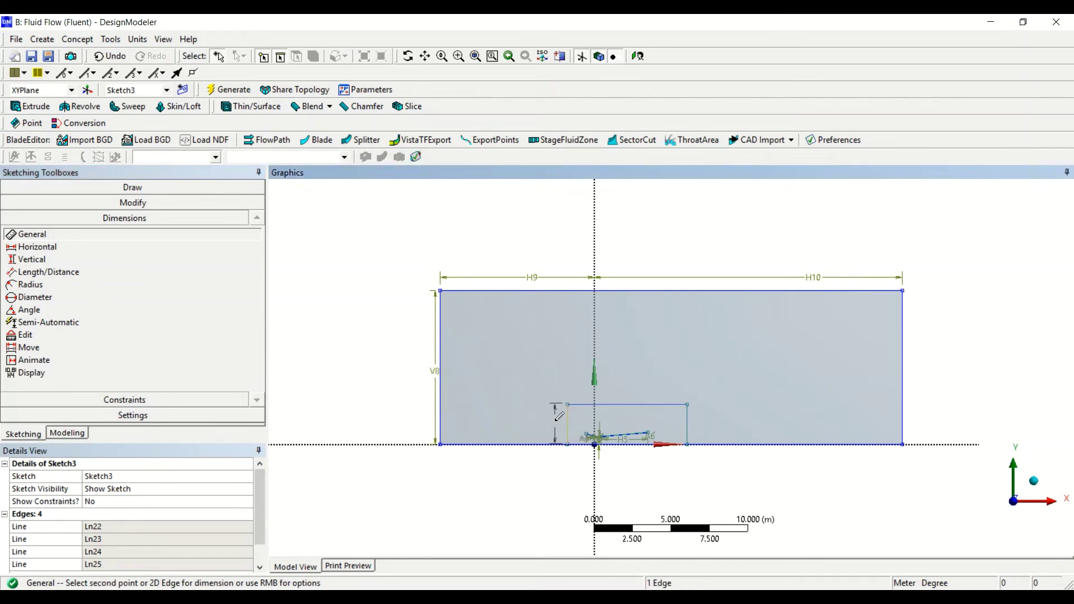
pyautogui.click(557, 424)
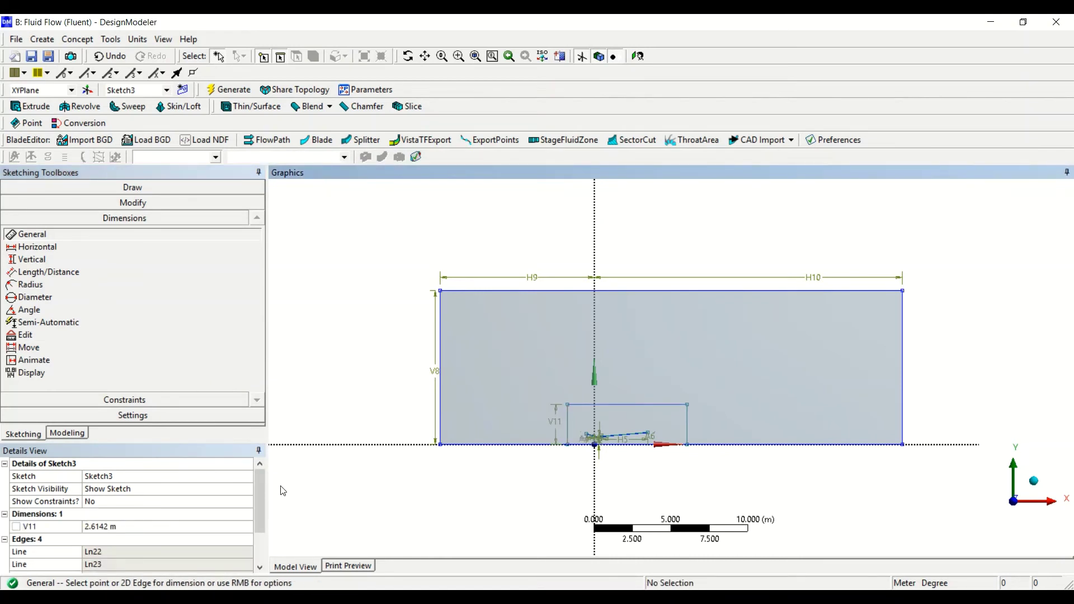
pyautogui.click(114, 526)
pyautogui.write('2')
pyautogui.press('Return')
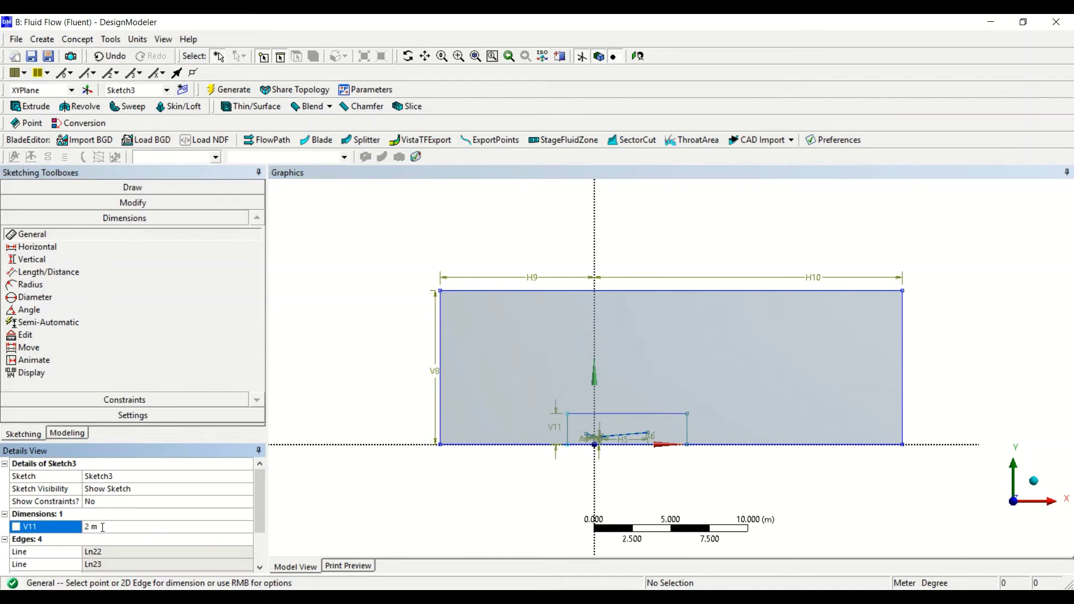
# - Dimension the horizontal distance from the inner rectangle's left edge to the Y axis and set it to 2 m
pyautogui.click(50, 247)
pyautogui.click(612, 413)
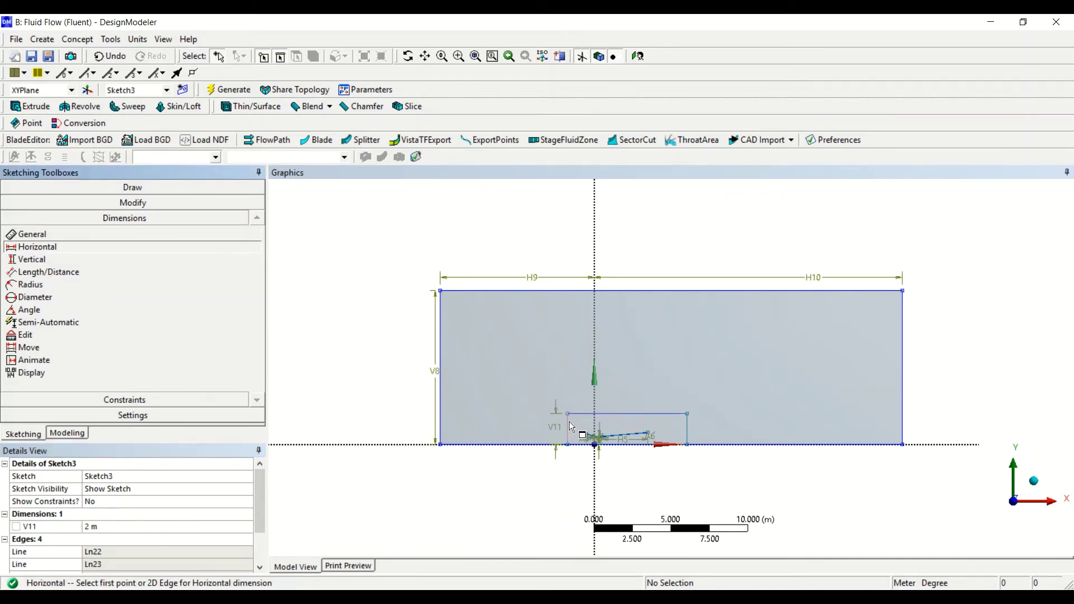
pyautogui.click(595, 404)
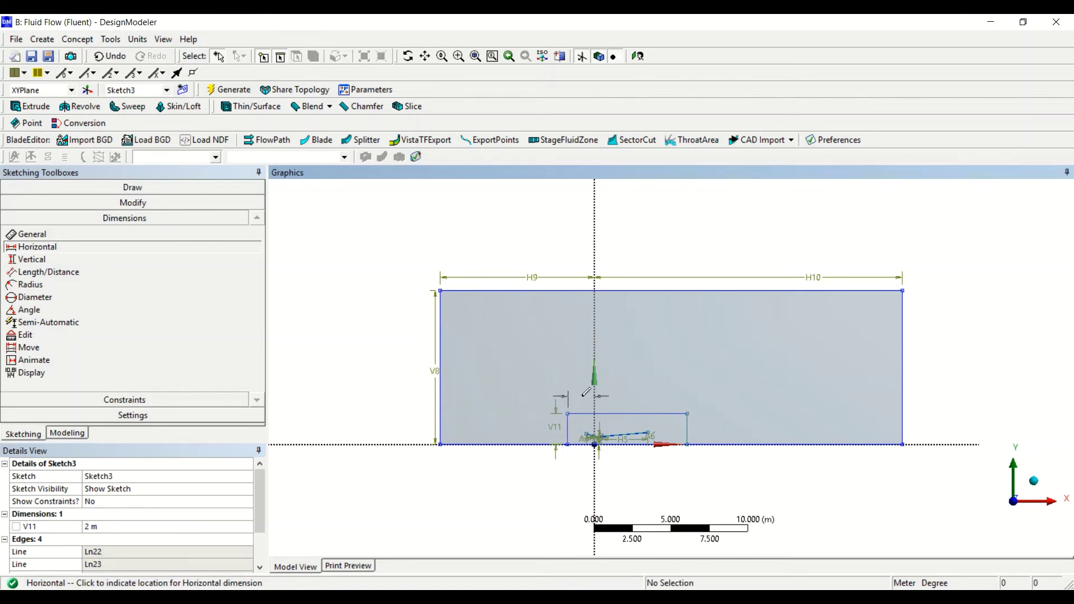
pyautogui.click(584, 401)
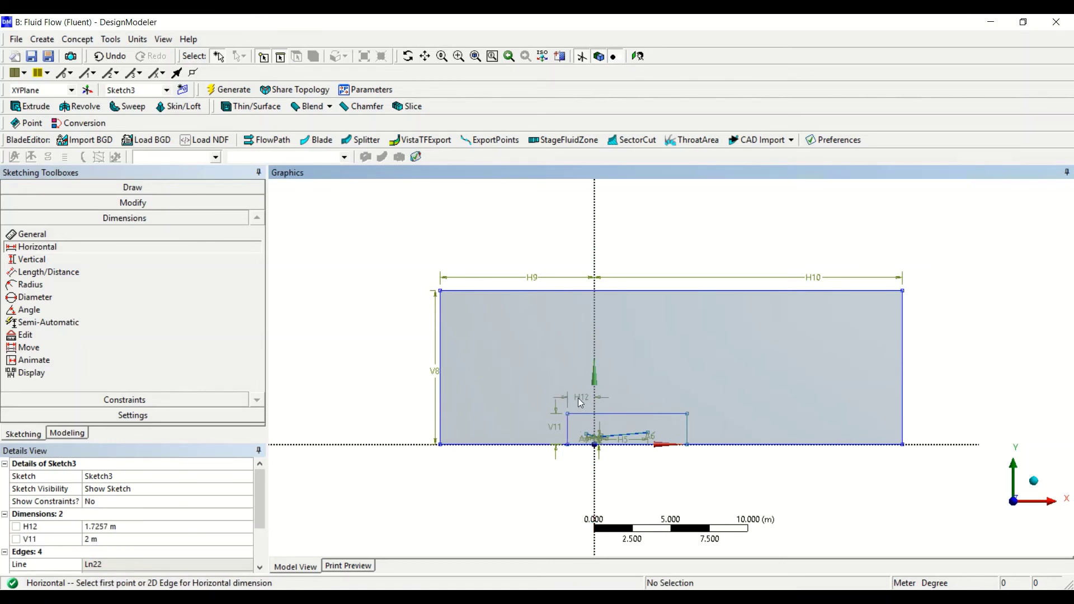
pyautogui.click(112, 526)
pyautogui.write('2')
pyautogui.press('Return')
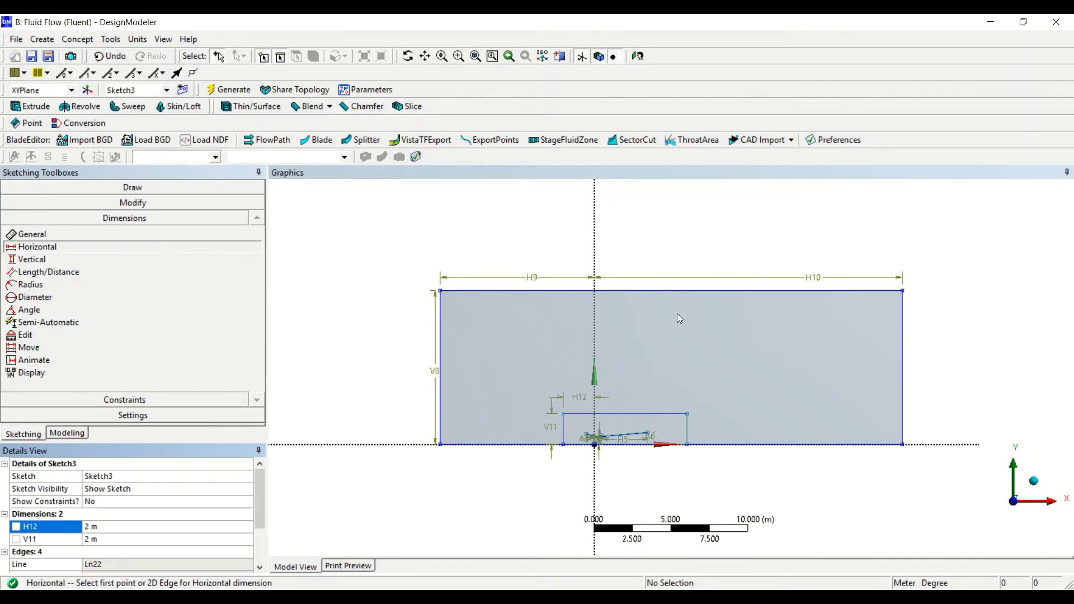
# - Dimension the horizontal distance from the Y axis to the inner rectangle's right edge and set it to 5 m
pyautogui.click(594, 404)
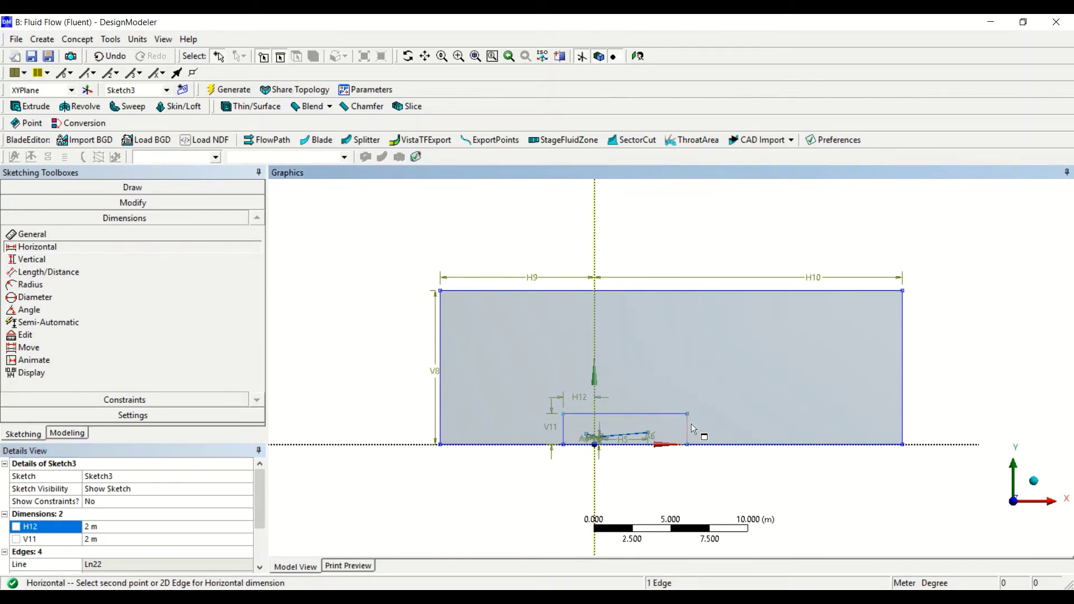
pyautogui.click(679, 401)
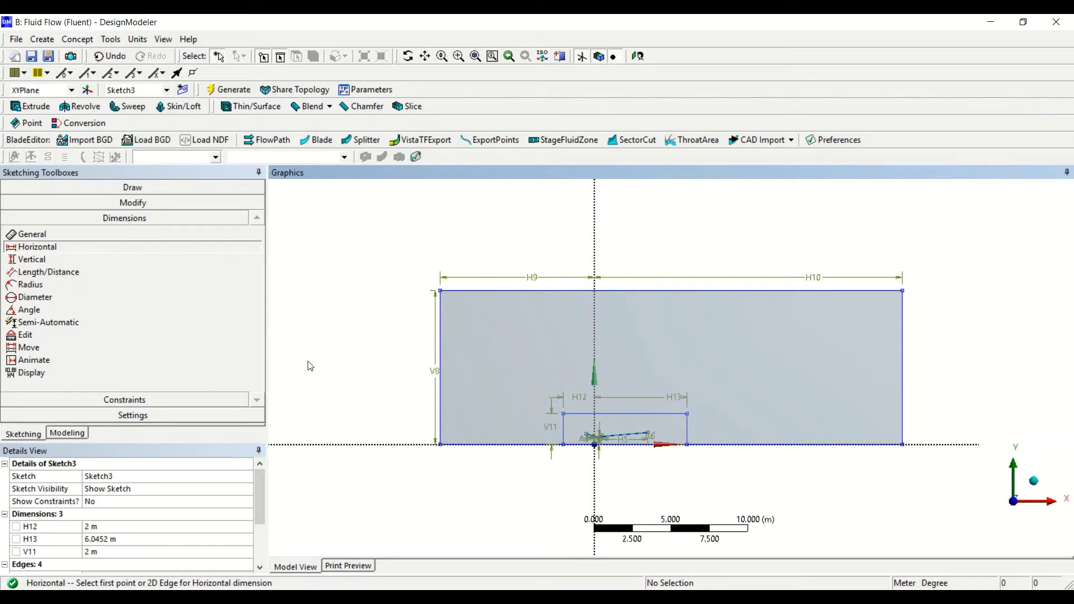
pyautogui.click(106, 542)
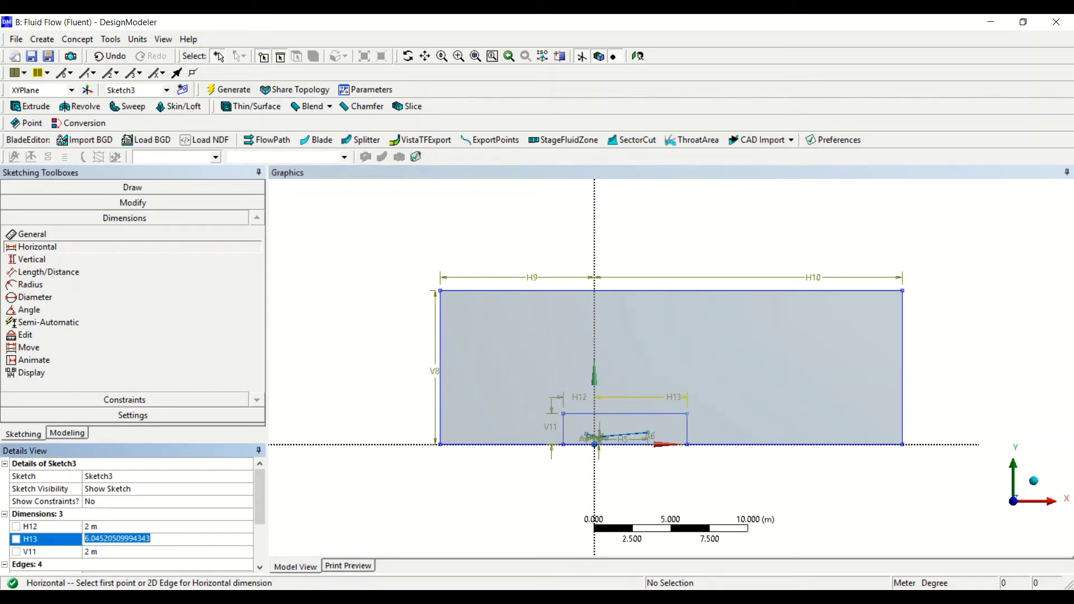
pyautogui.write('5')
pyautogui.press('Return')
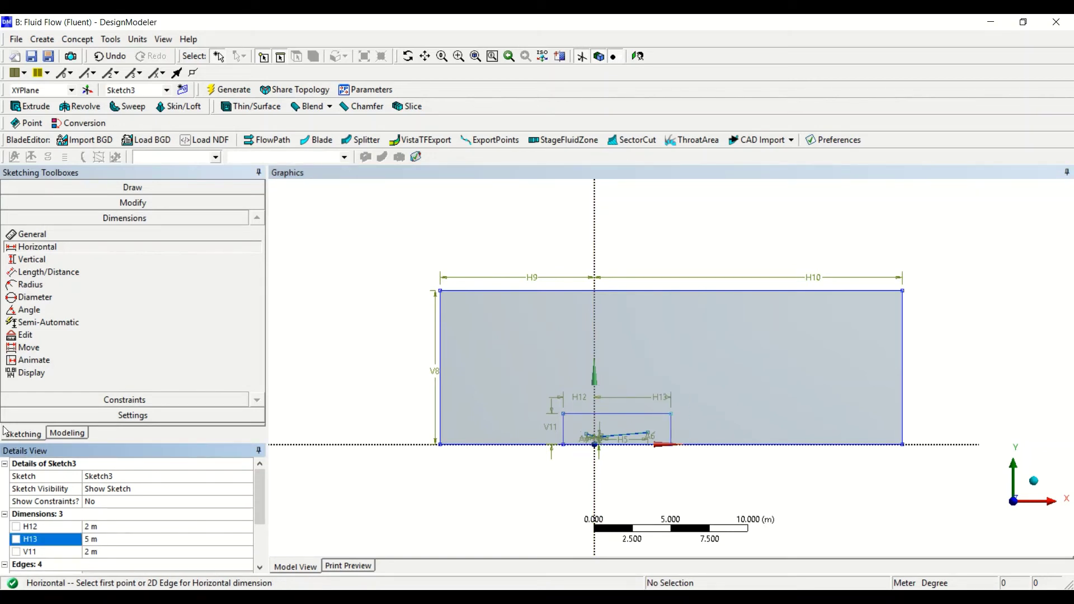
# - Generate a surface from Sketch3 with the operation set to Add Frozen
pyautogui.click(75, 432)
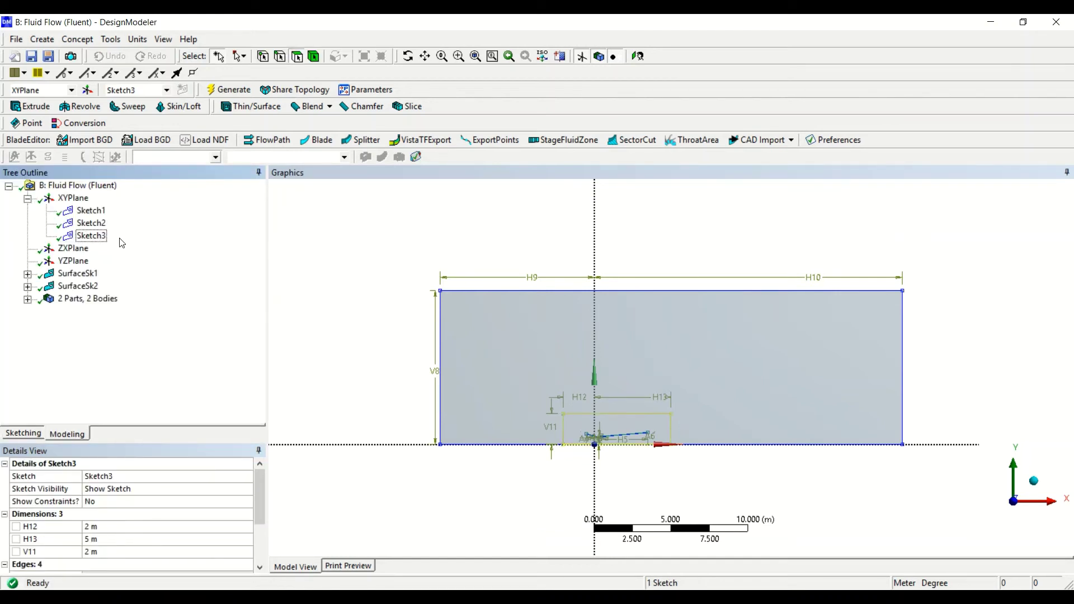
pyautogui.click(77, 39)
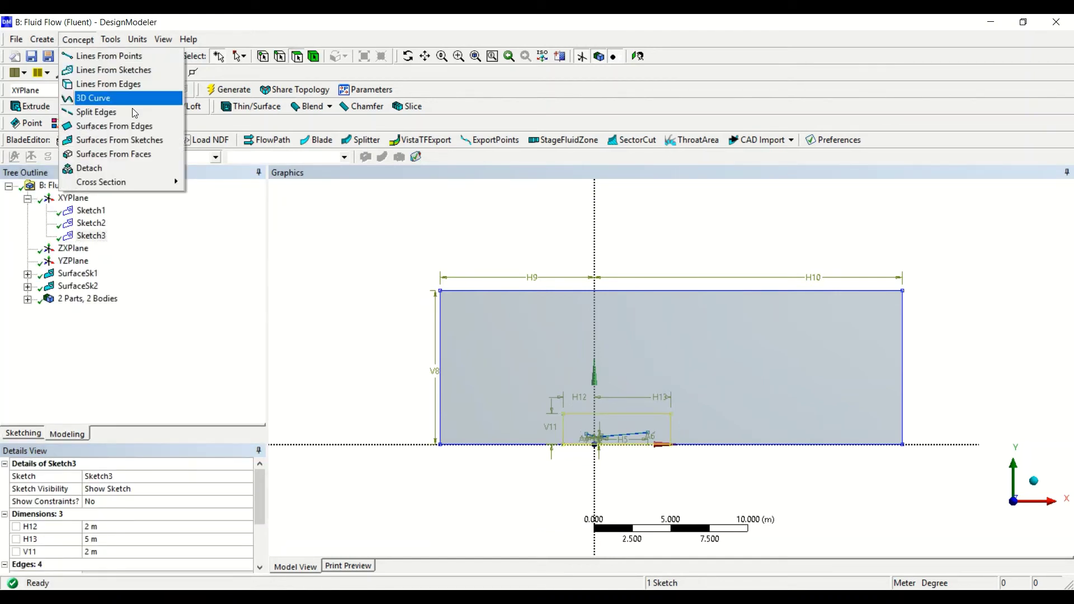
pyautogui.click(154, 139)
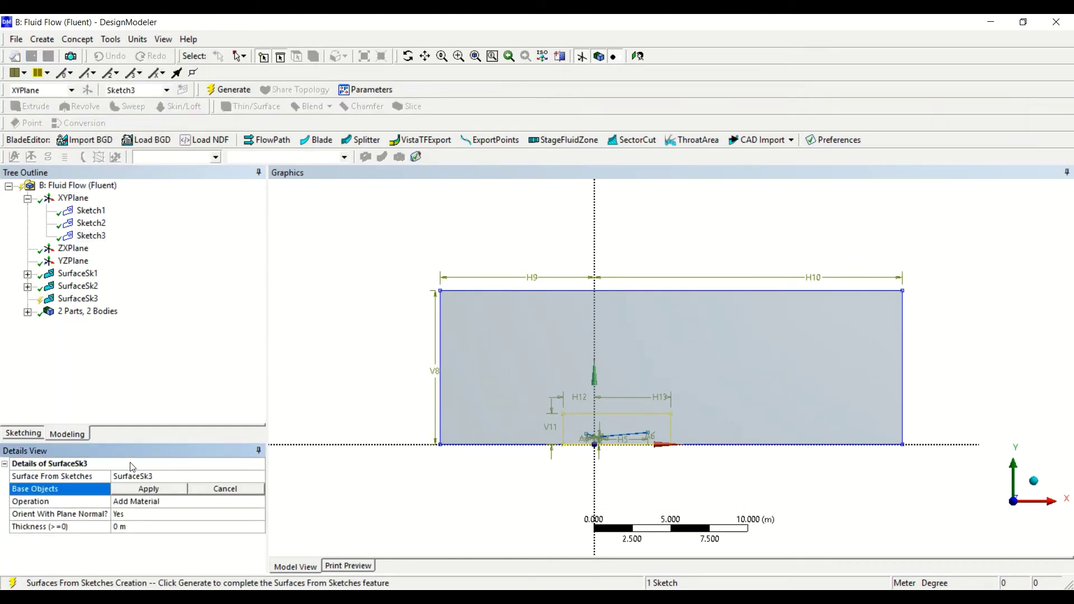
pyautogui.click(151, 490)
pyautogui.doubleClick(150, 501)
pyautogui.click(228, 90)
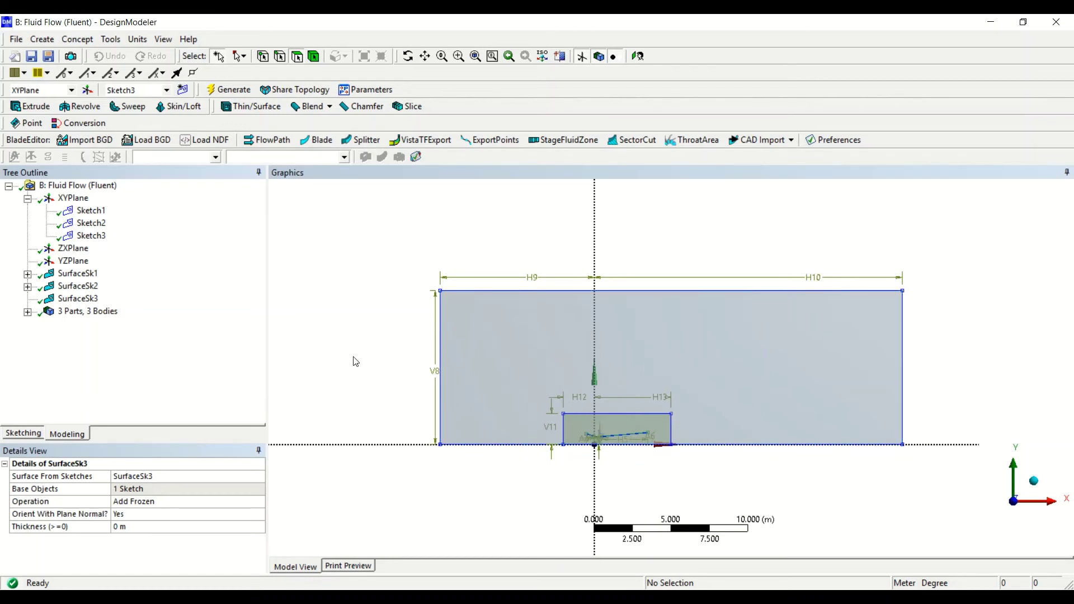
# - Subtract the inner rectangle body from the large flow domain with a Boolean, with Preserve Tool Bodies set to Yes
pyautogui.click(77, 39)
pyautogui.moveTo(42, 39)
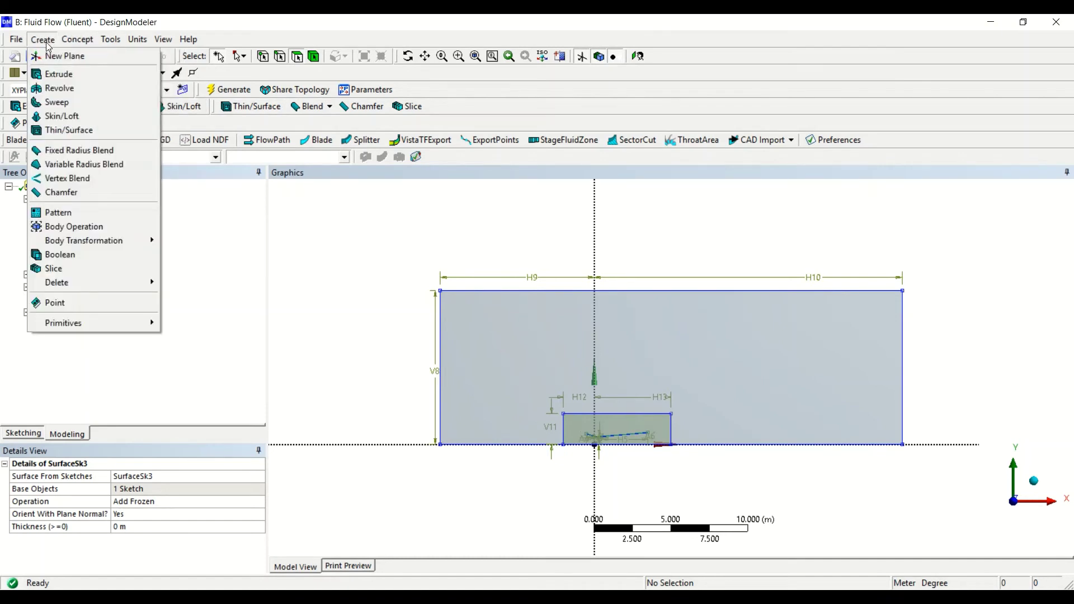
pyautogui.click(83, 256)
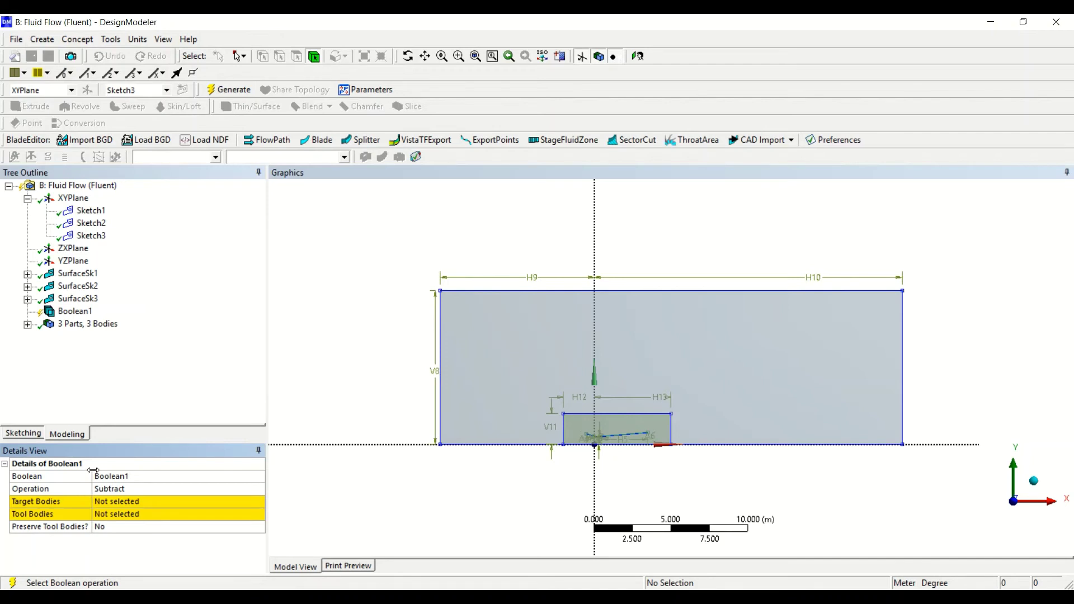
pyautogui.click(114, 501)
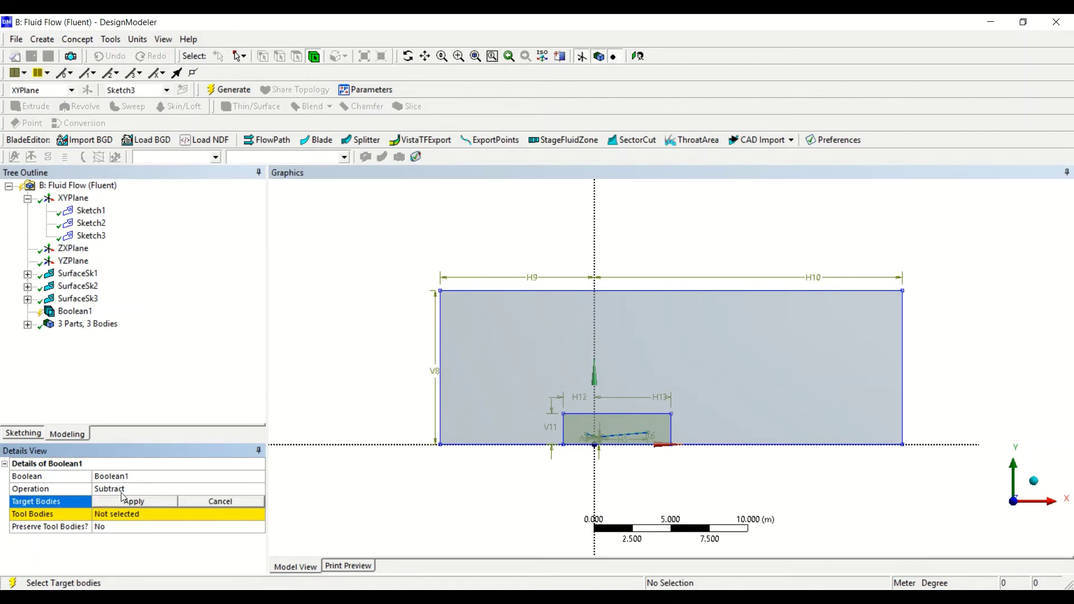
pyautogui.click(512, 352)
pyautogui.click(153, 504)
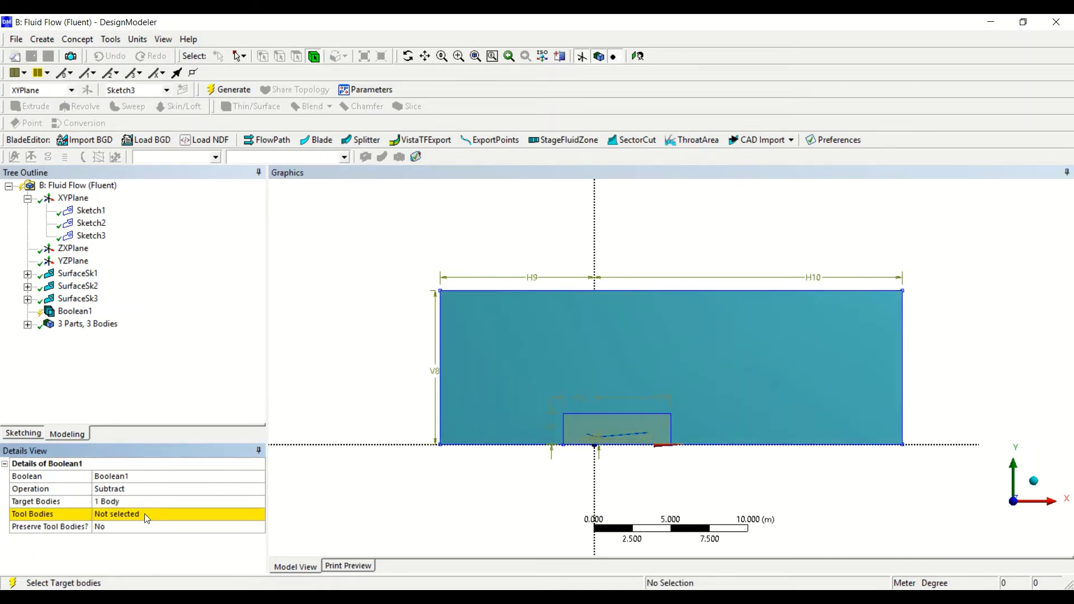
pyautogui.click(144, 514)
pyautogui.click(644, 433)
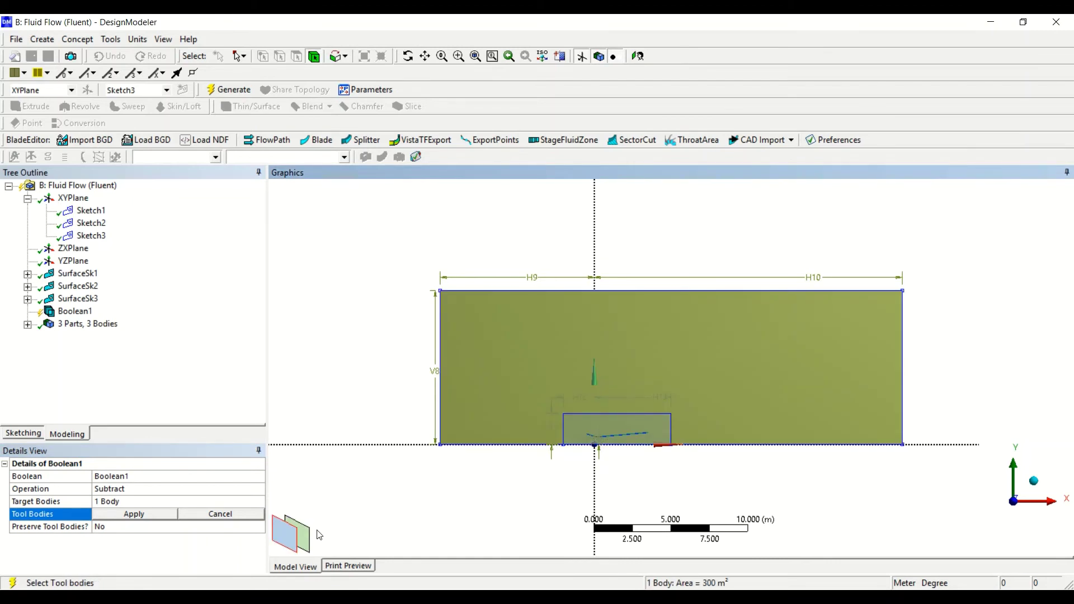
pyautogui.click(293, 535)
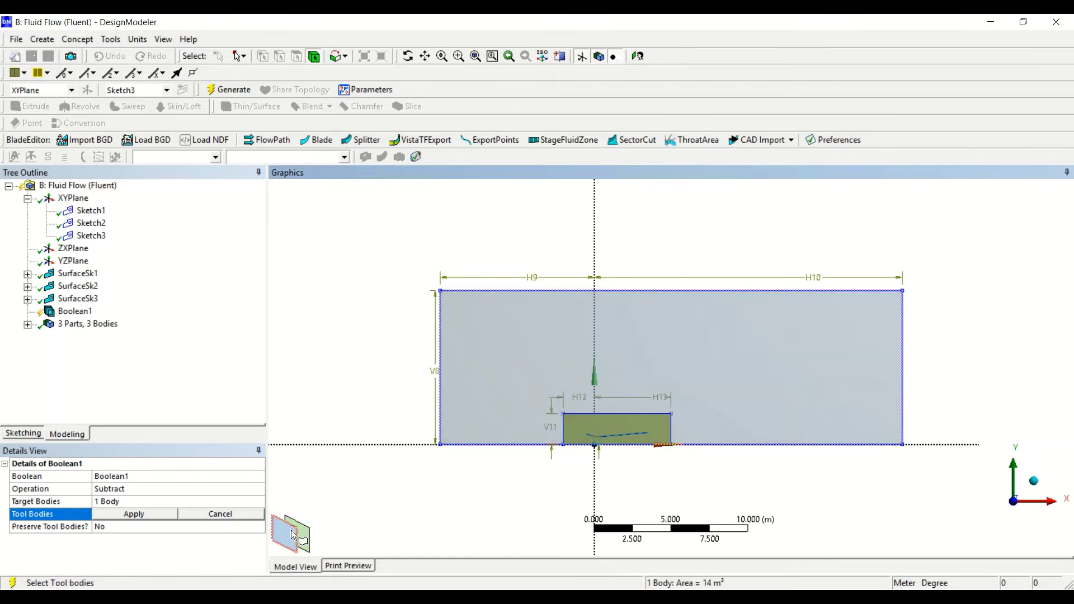
pyautogui.click(129, 514)
pyautogui.doubleClick(104, 527)
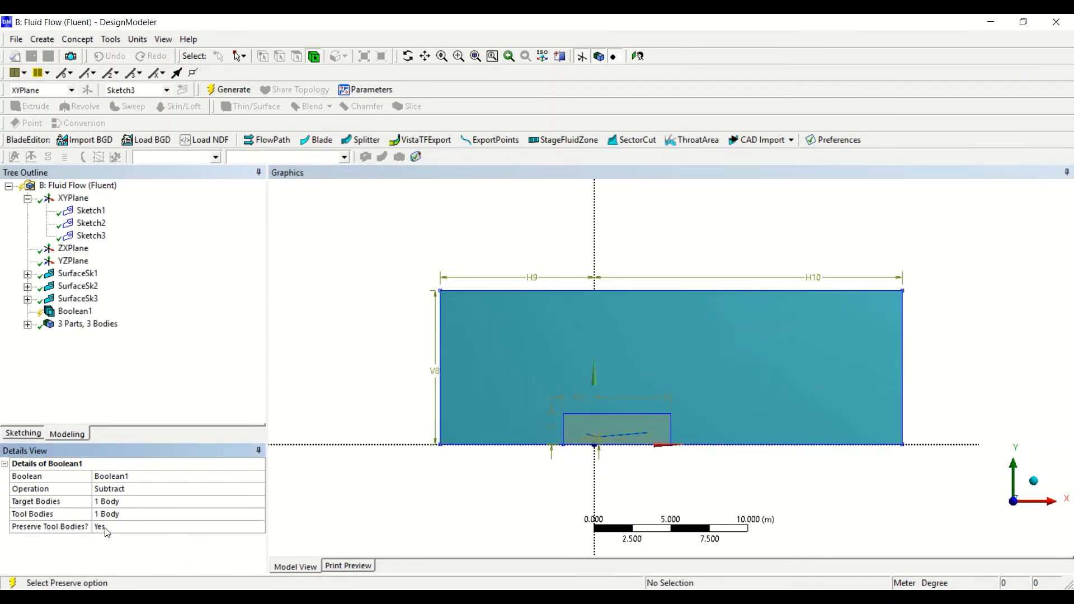
pyautogui.click(230, 91)
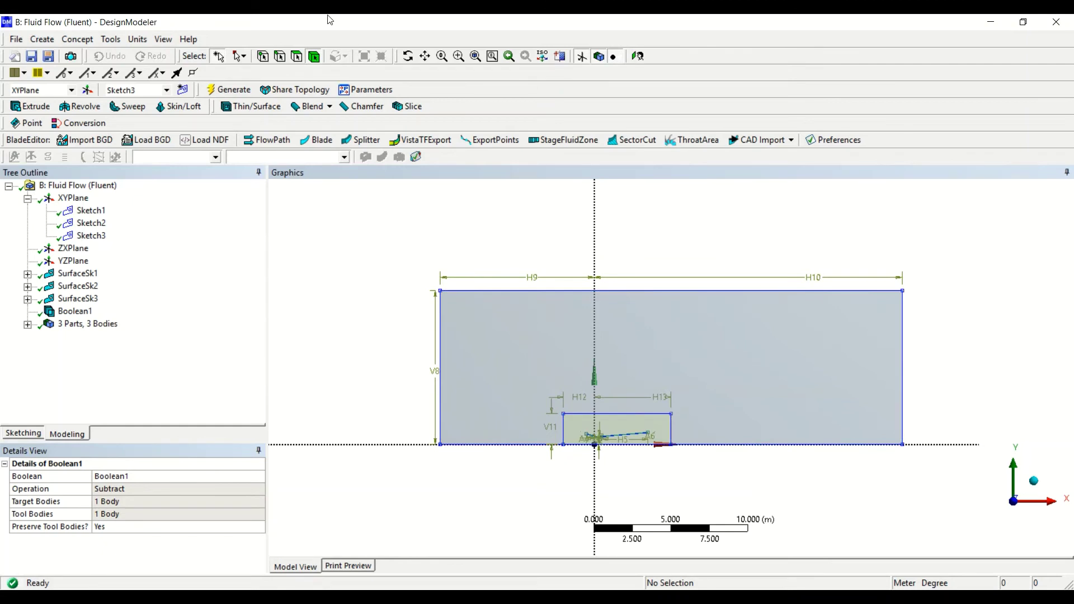
pyautogui.click(649, 326)
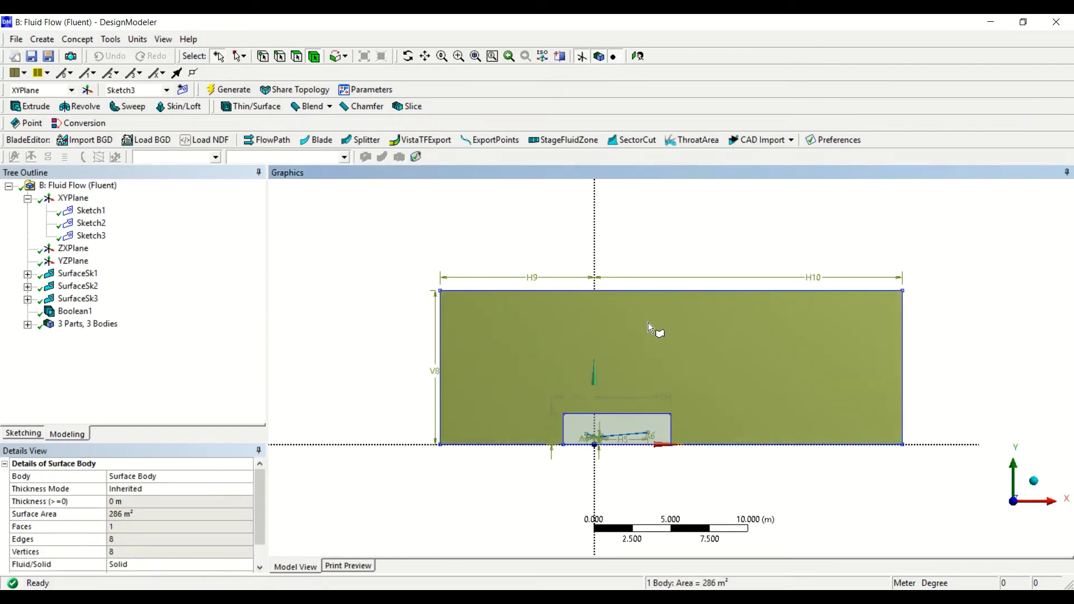
pyautogui.click(632, 418)
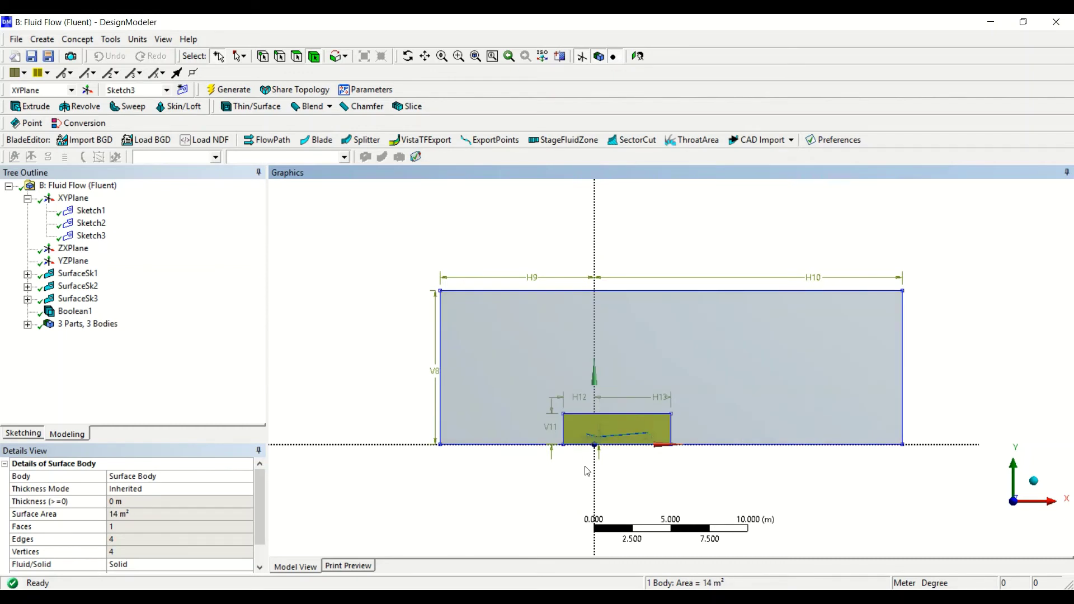
# - Subtract the thin wall surface body from the inner rectangle body with a second Boolean, leaving Preserve Tool Bodies at No
pyautogui.moveTo(710, 450); pyautogui.dragTo(709, 447)
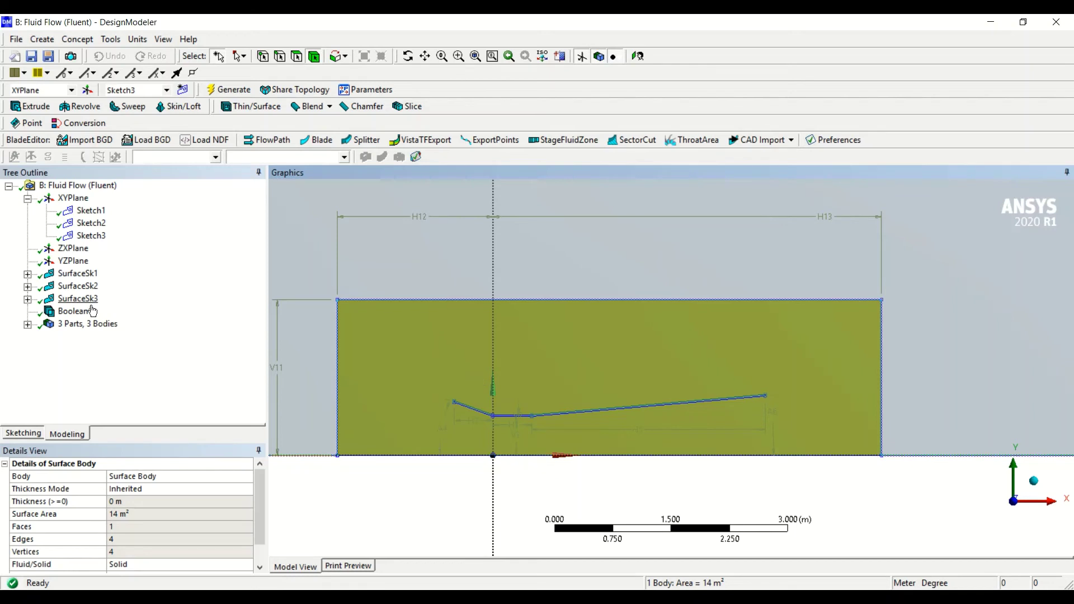
pyautogui.click(52, 40)
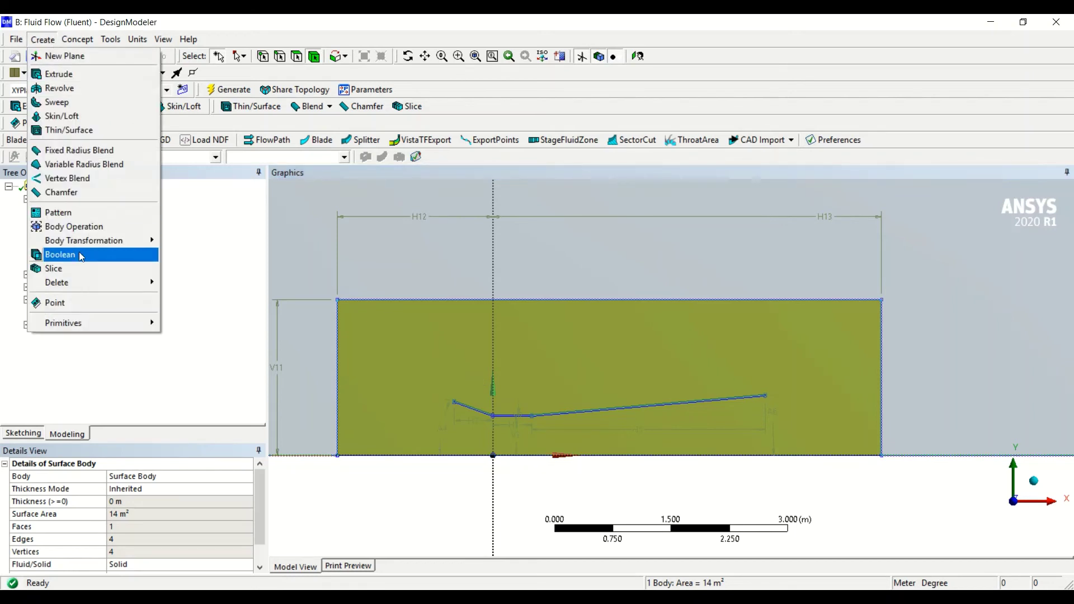
pyautogui.click(60, 254)
pyautogui.click(131, 514)
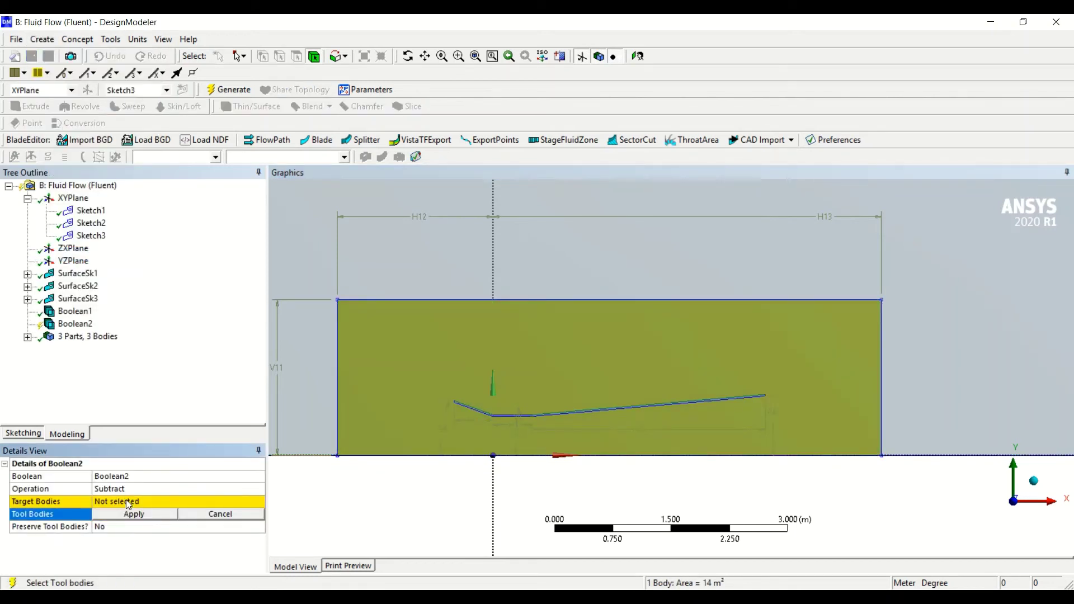
pyautogui.click(134, 514)
pyautogui.click(586, 328)
pyautogui.click(134, 501)
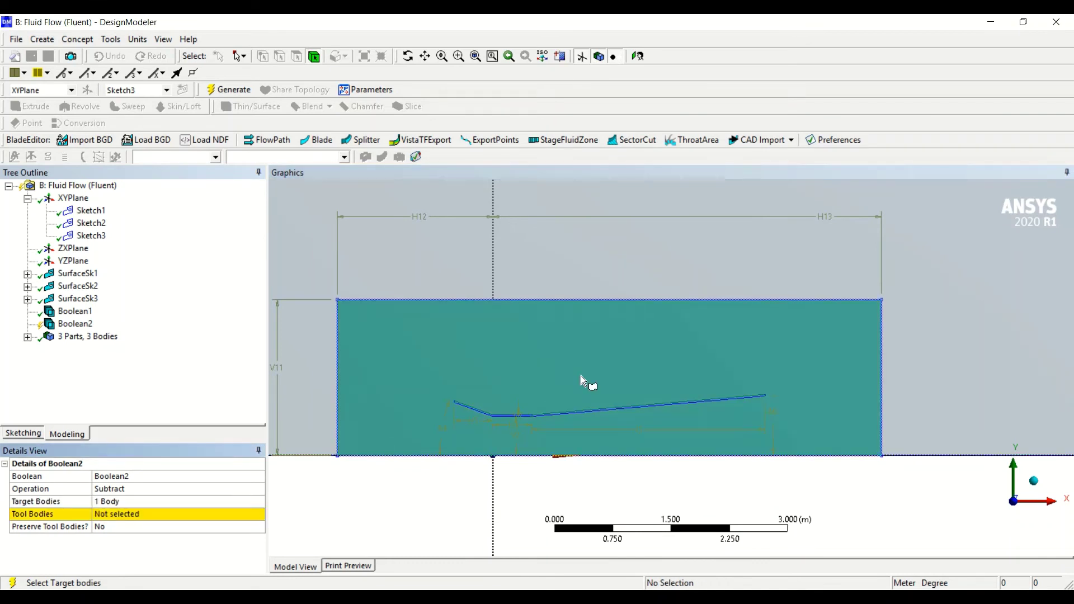
pyautogui.click(156, 514)
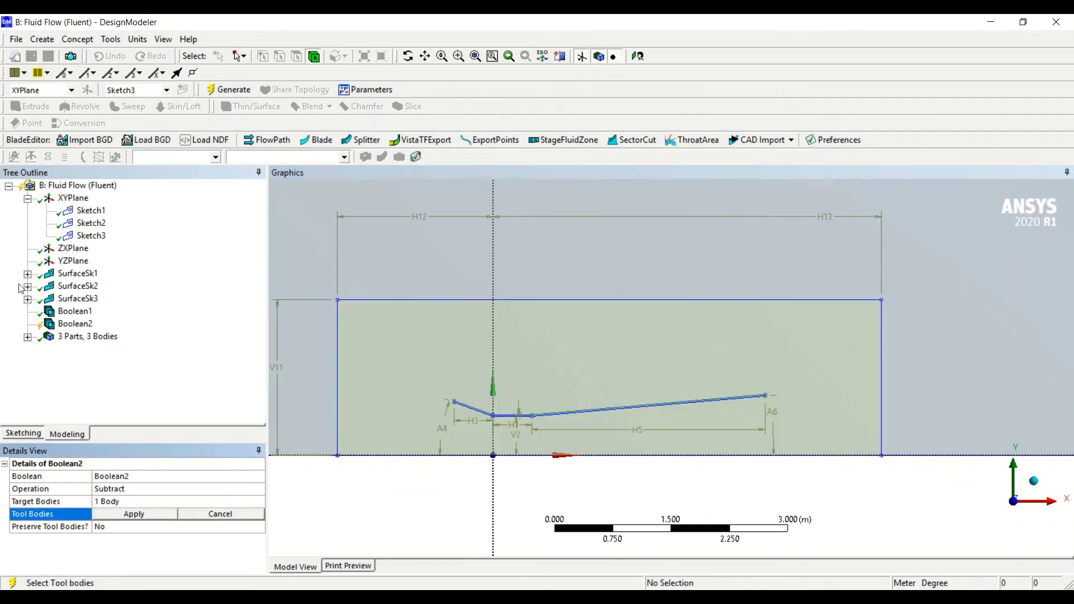
pyautogui.click(28, 336)
pyautogui.click(104, 349)
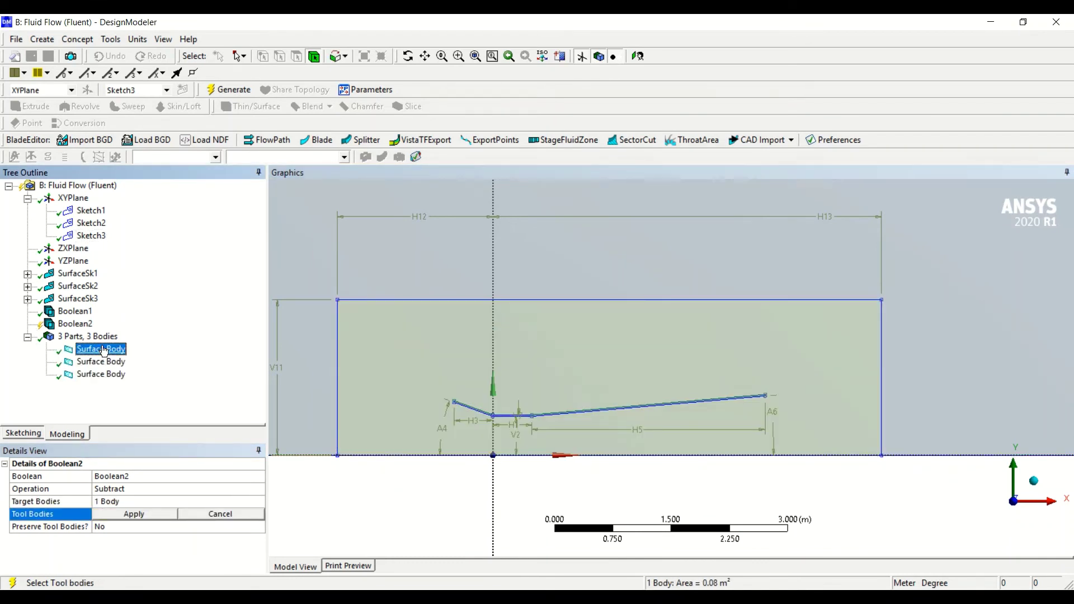
pyautogui.click(134, 514)
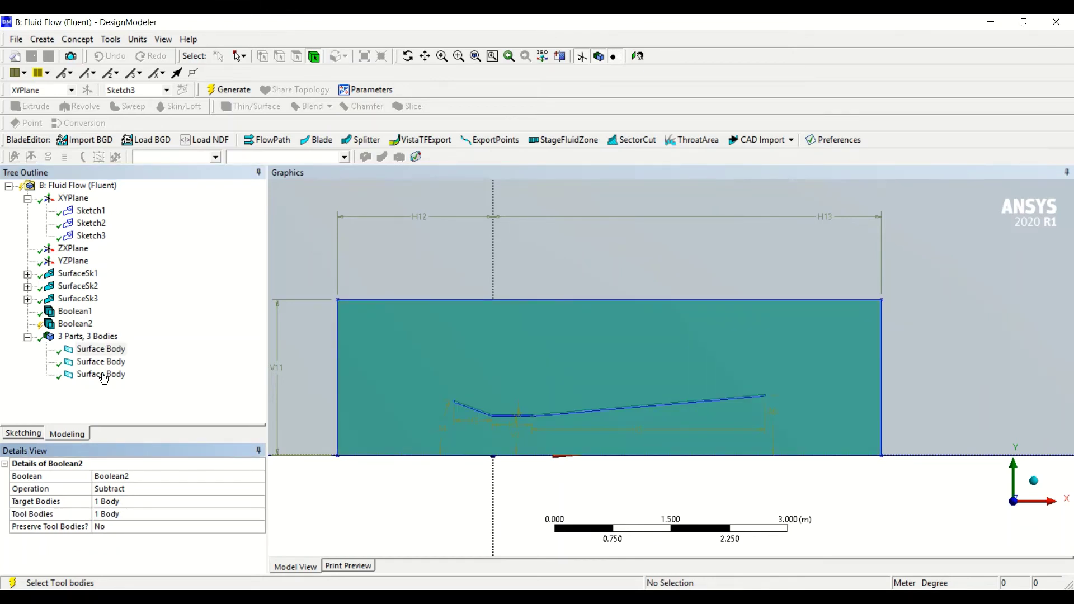
pyautogui.click(229, 89)
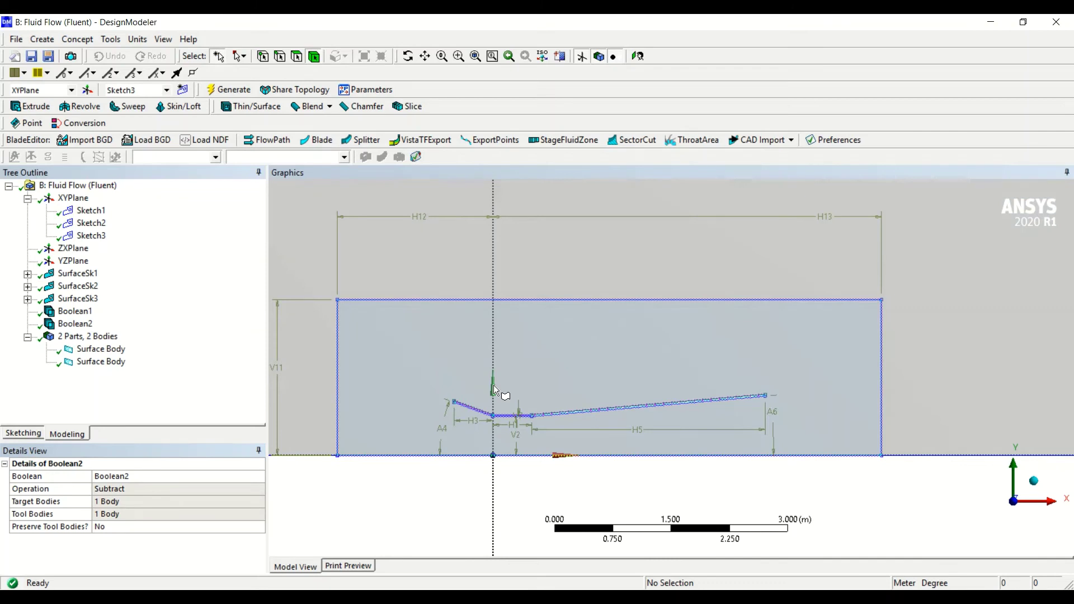
# - Inspect the wall cutout in the inner region up close and its position within the whole flow domain
pyautogui.scroll(5, 441, 387)
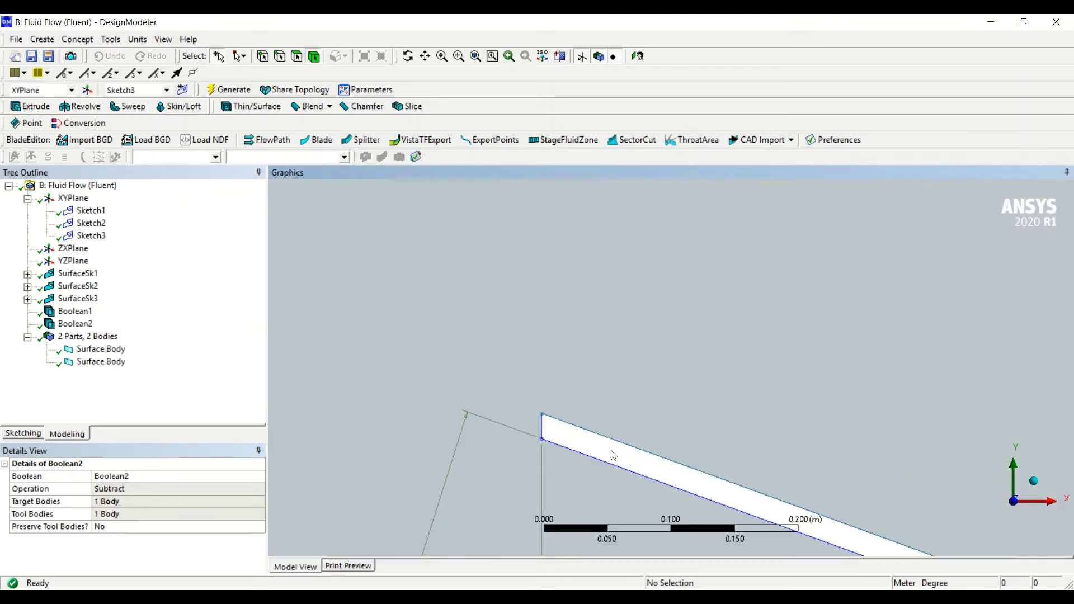
pyautogui.scroll(-6, 613, 447)
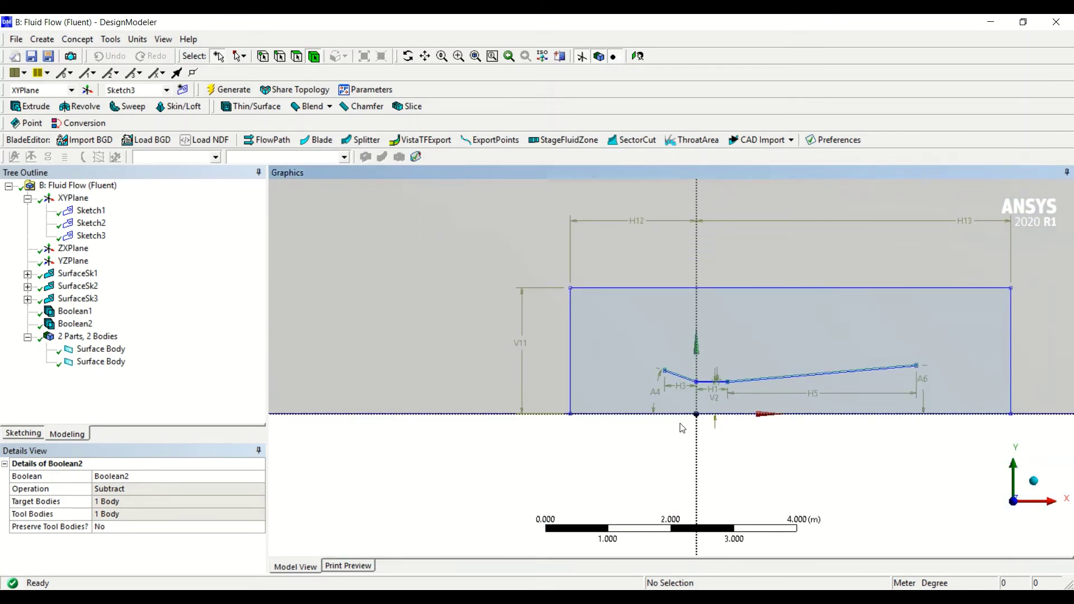
pyautogui.scroll(-4, 821, 367)
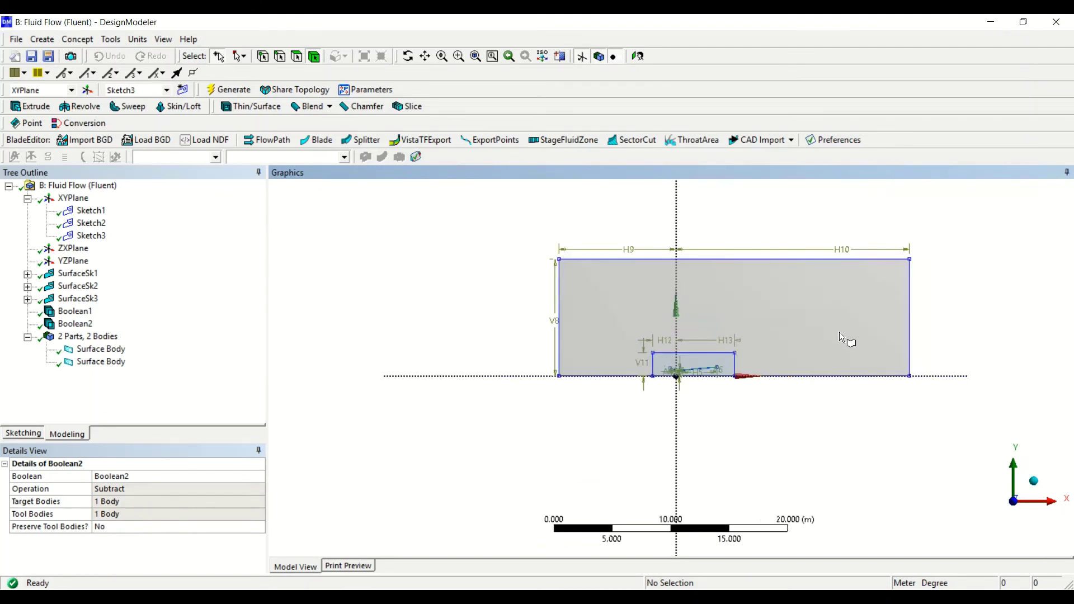
pyautogui.scroll(7, 786, 315)
pyautogui.scroll(1, 765, 269)
pyautogui.keyDown('ctrl'); pyautogui.moveTo(766, 269); pyautogui.dragTo(668, 324, button='middle'); pyautogui.keyUp('ctrl')
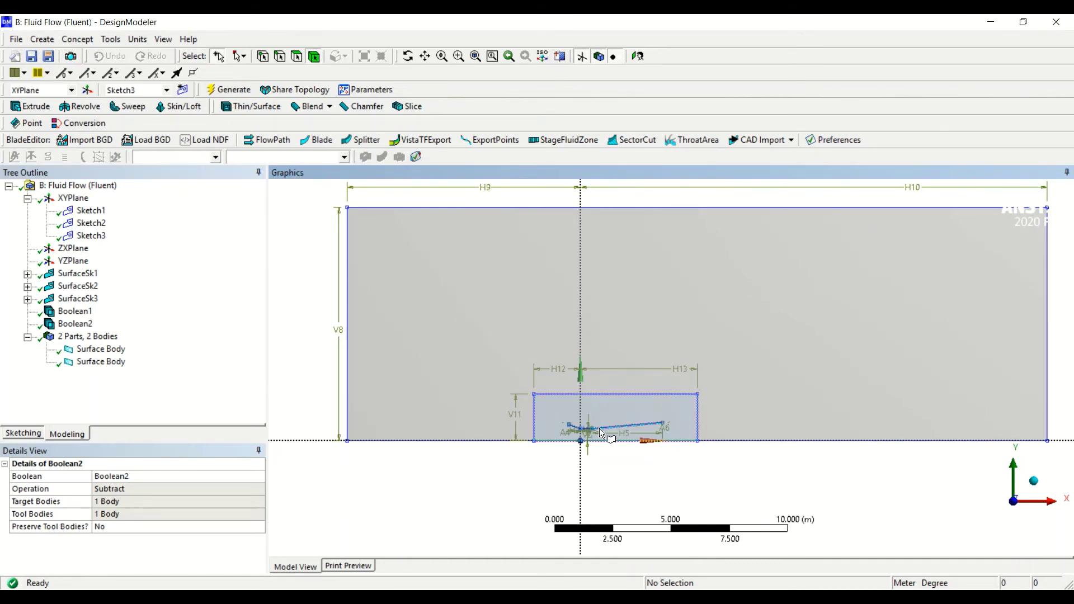
# - Rename the inner rectangle's surface body as duct-region and the outer domain's surface body as rest
pyautogui.click(113, 353)
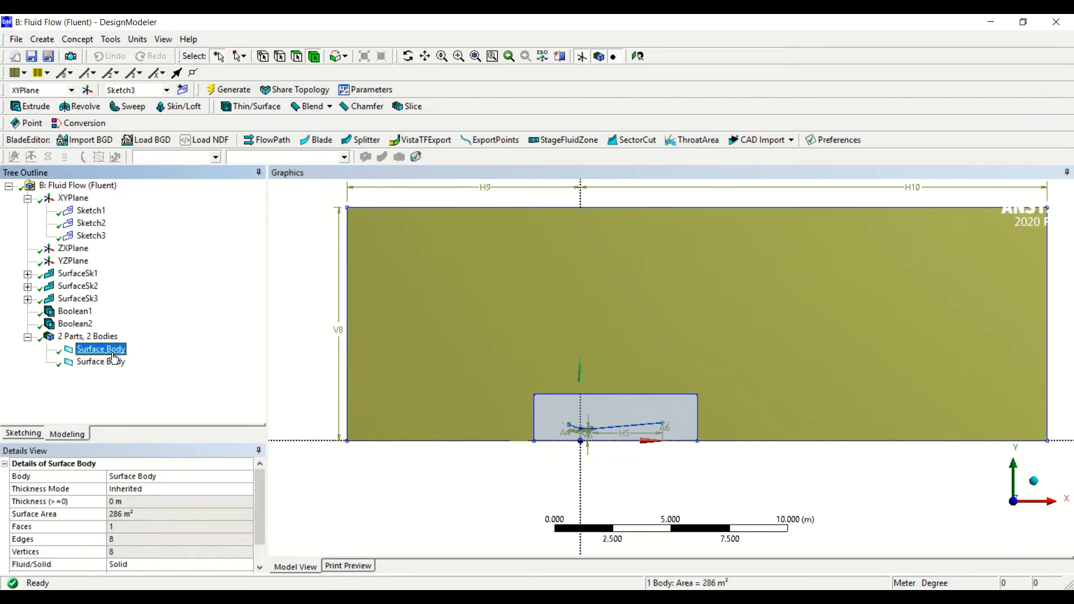
pyautogui.click(117, 363)
pyautogui.click(117, 364)
pyautogui.write('duct')
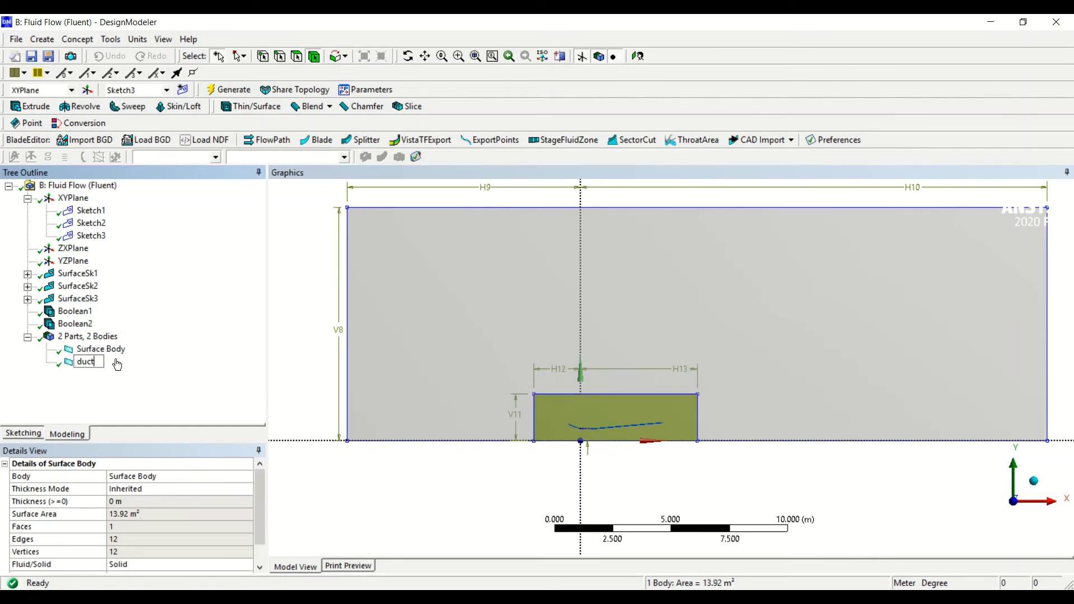
pyautogui.write('-region')
pyautogui.press('Return')
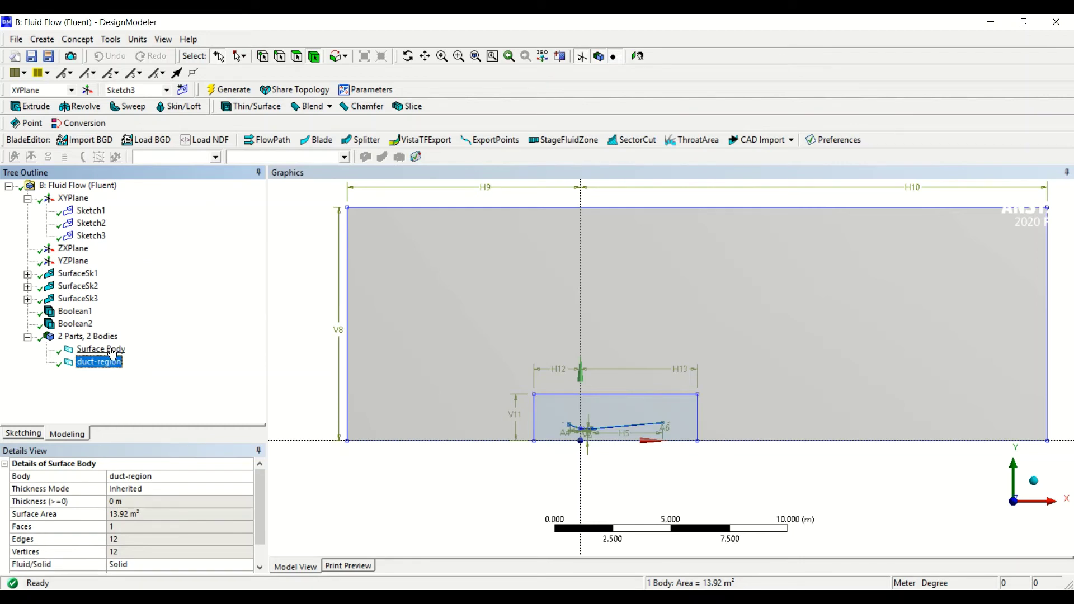
pyautogui.click(112, 352)
pyautogui.write('rest')
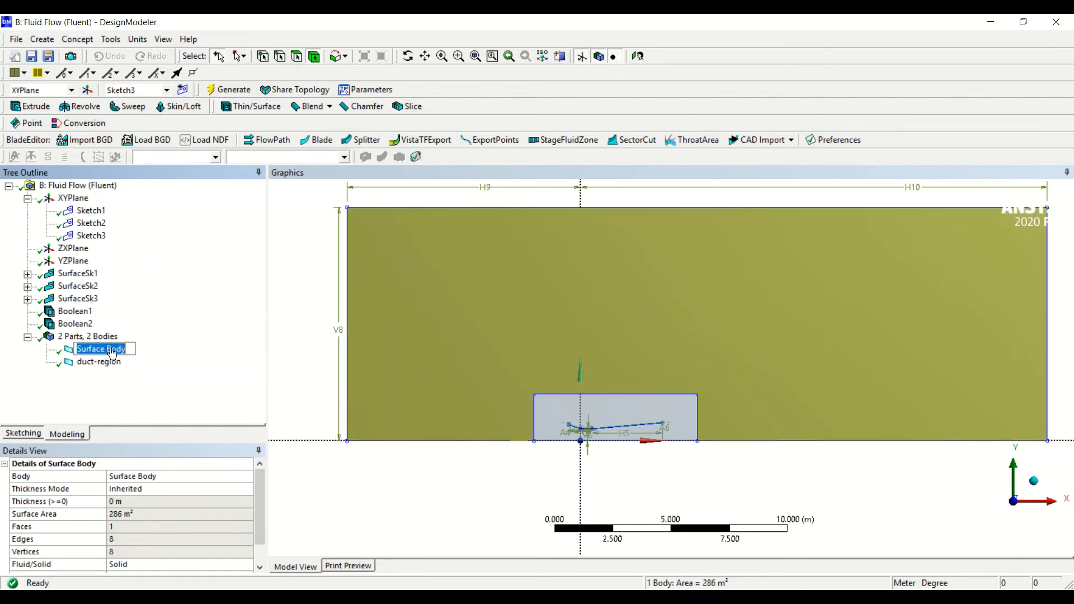
pyautogui.press('Return')
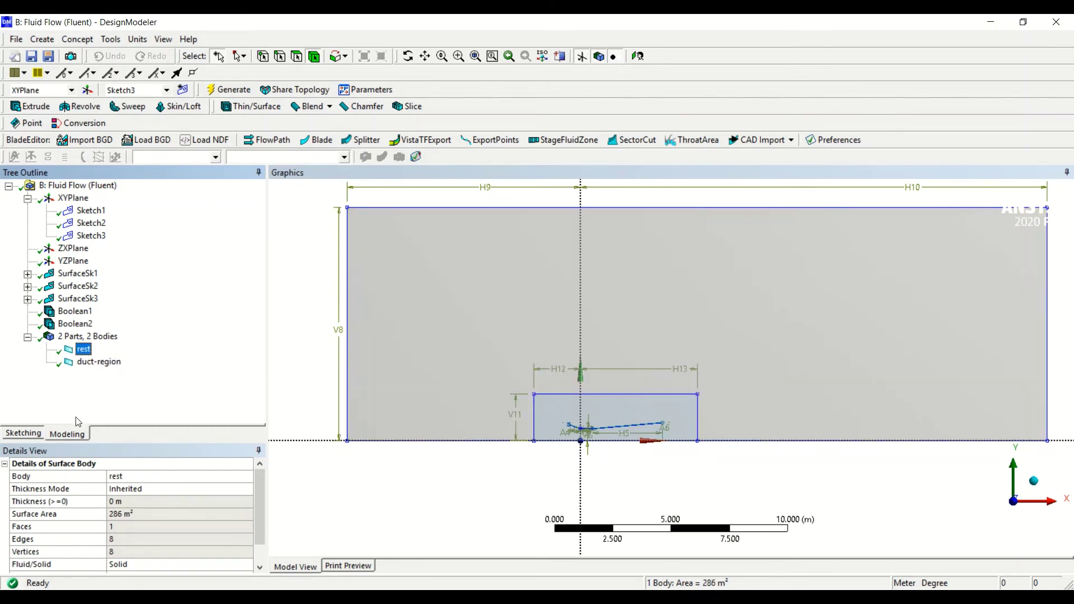
# - Form a new part from the rest and duct-region surface bodies and rename it duct-flow
pyautogui.keyDown('ctrl'); pyautogui.click(92, 369); pyautogui.keyUp('ctrl')
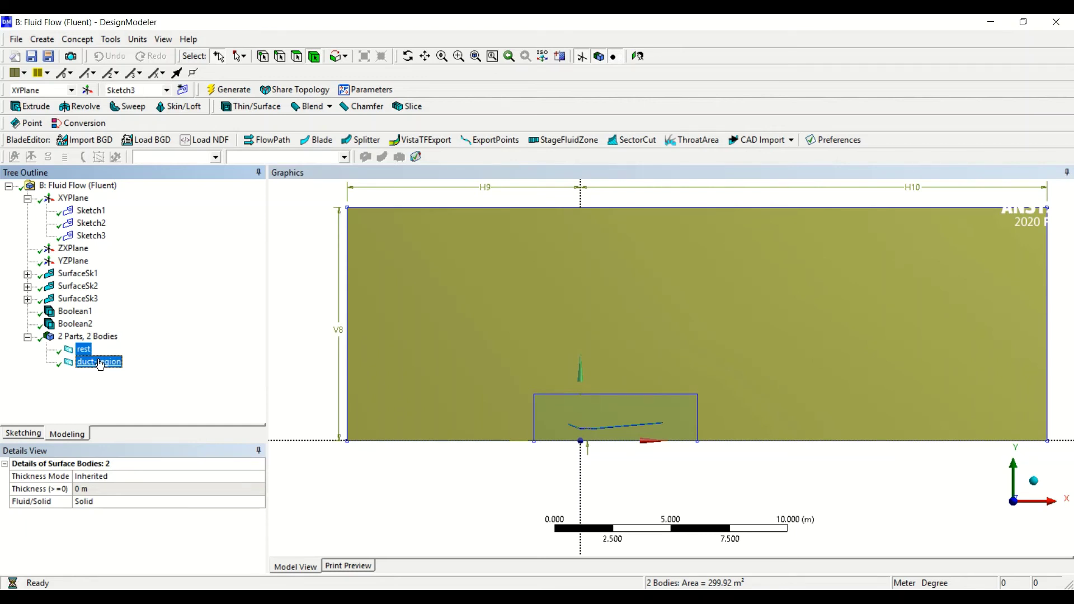
pyautogui.rightClick(100, 364)
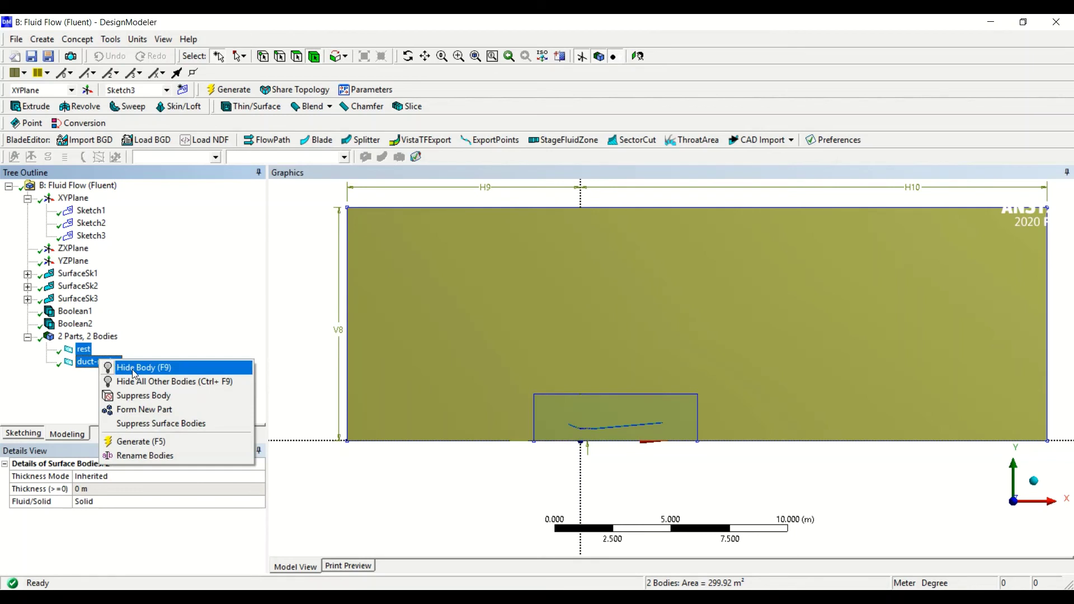
pyautogui.click(152, 410)
pyautogui.click(84, 349)
pyautogui.write('duct')
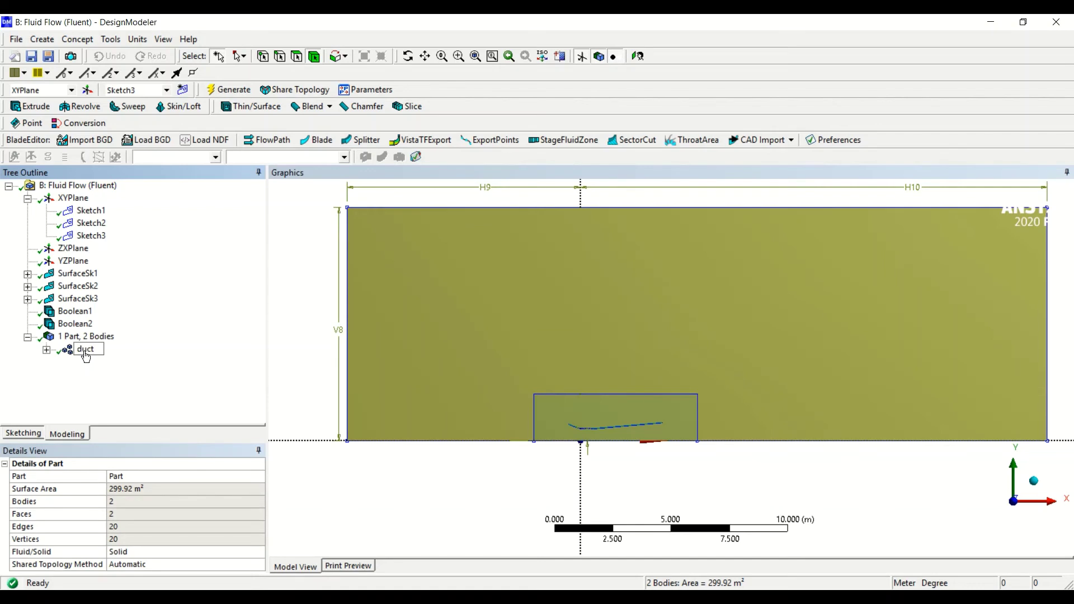
pyautogui.write('-flow')
pyautogui.press('Return')
# - Set both bodies inside duct-flow, rest and duct-region, to Fluid with the Shared Topology Method Automatic
pyautogui.click(46, 350)
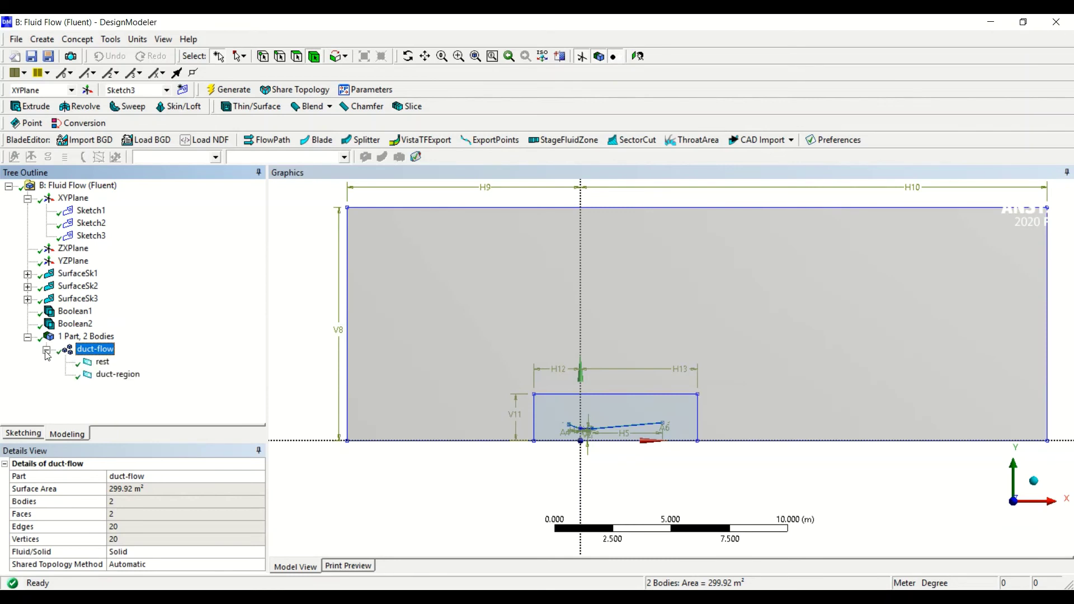
pyautogui.click(102, 364)
pyautogui.keyDown('ctrl'); pyautogui.click(111, 380); pyautogui.keyUp('ctrl')
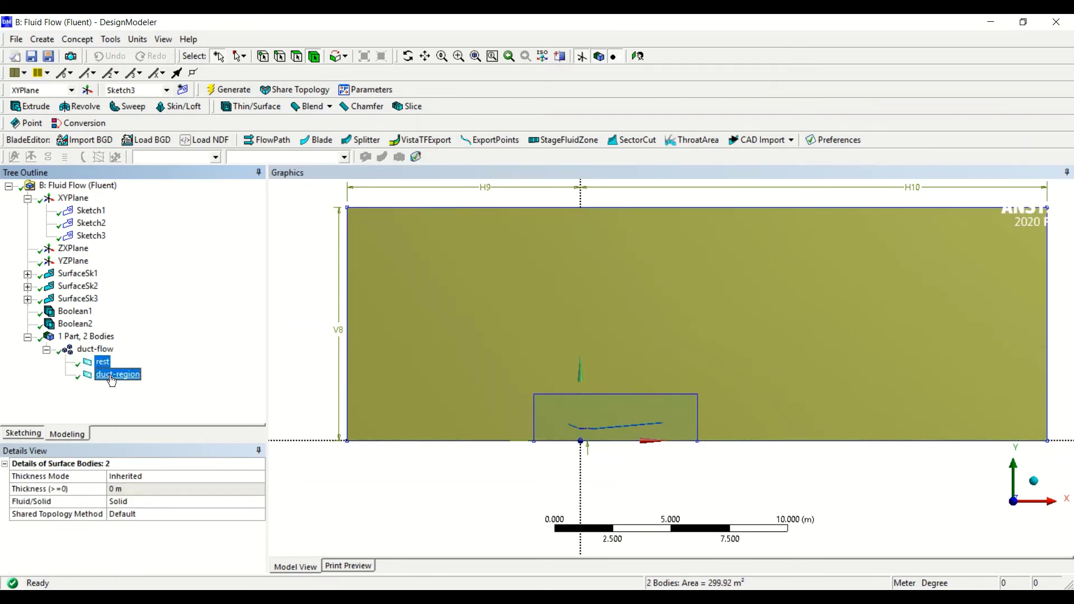
pyautogui.click(138, 507)
pyautogui.doubleClick(138, 507)
pyautogui.click(158, 514)
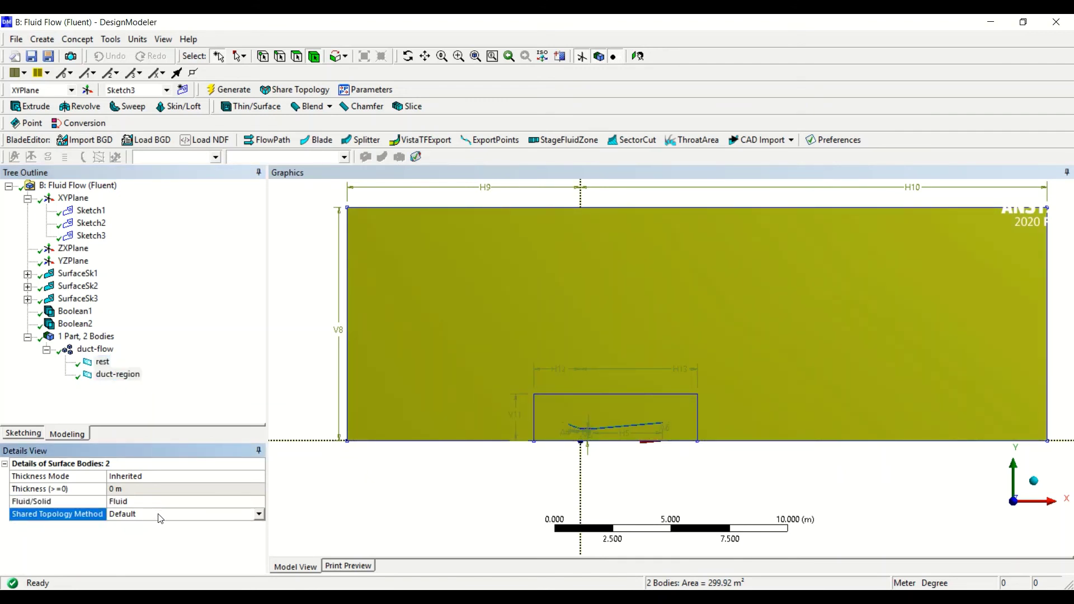
pyautogui.click(259, 517)
pyautogui.click(238, 535)
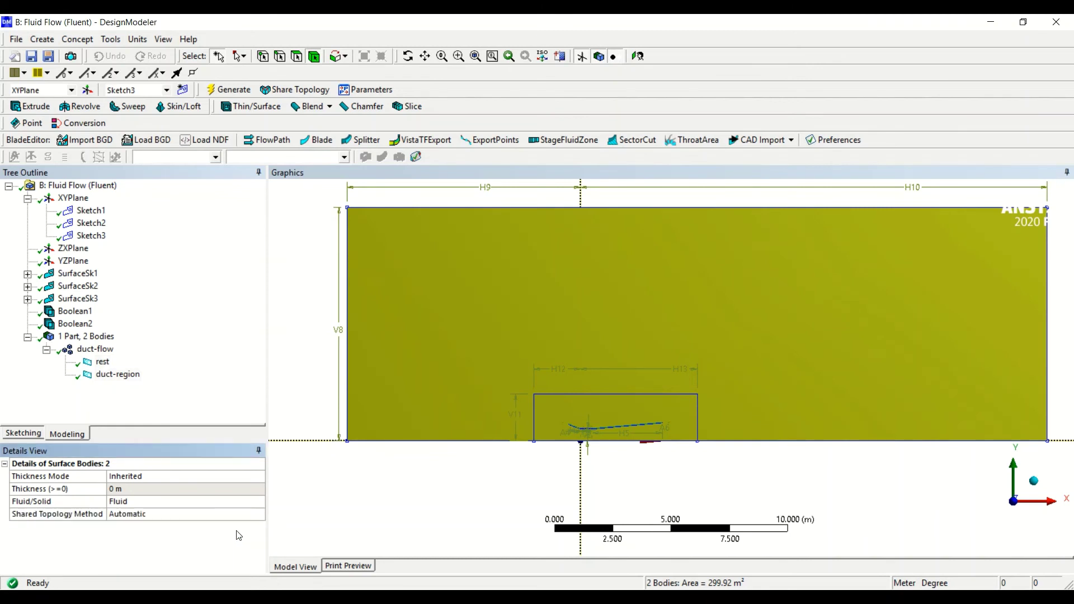
pyautogui.click(47, 349)
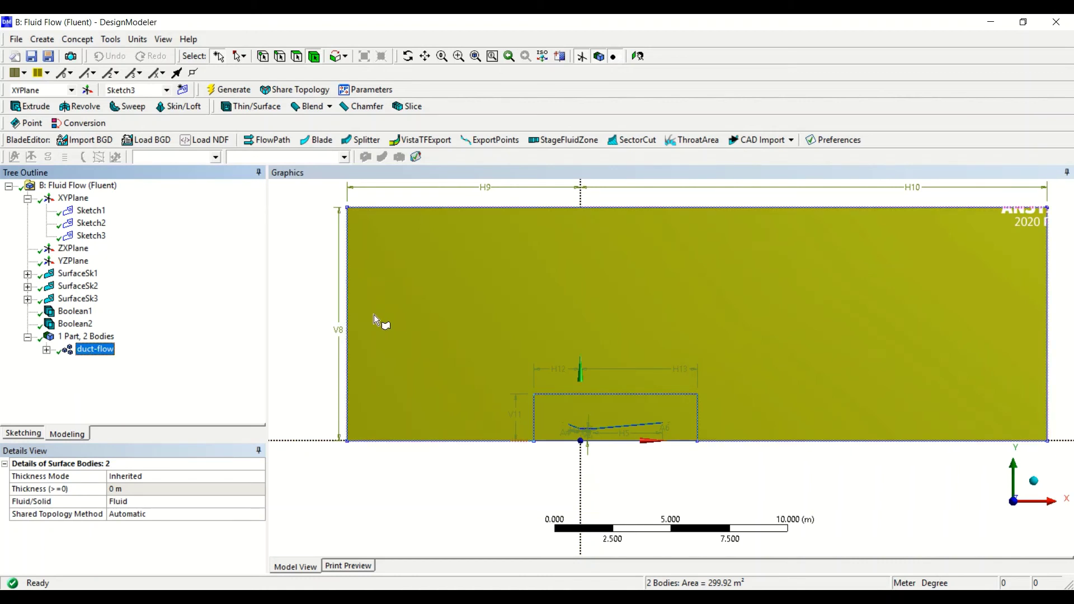
# - Project the inner rectangle's two upper corner vertices onto the outer domain's top edge with a Points On Edge Projection
pyautogui.click(298, 314)
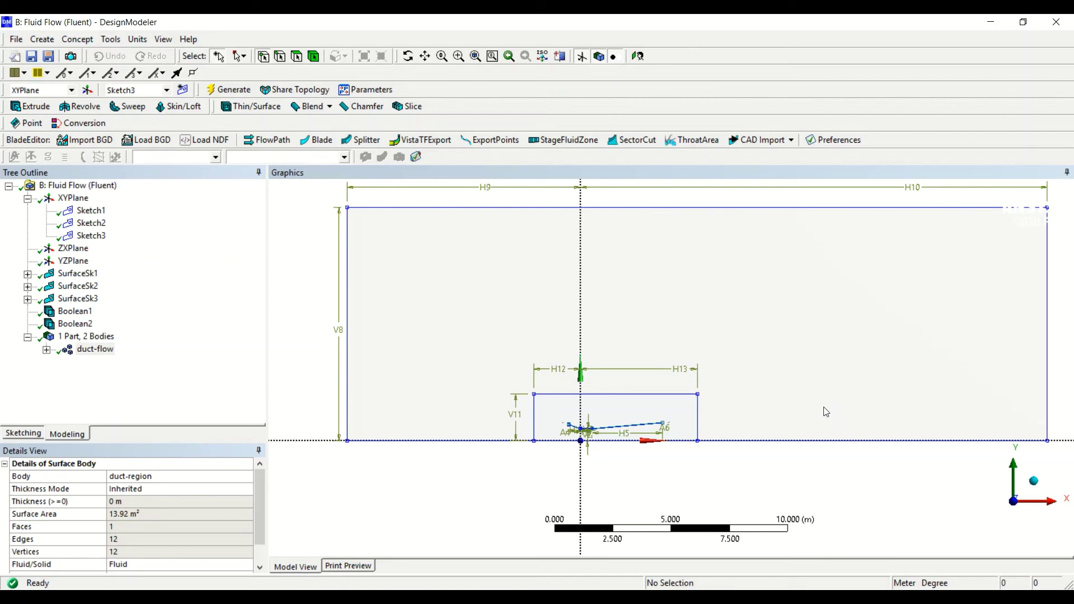
pyautogui.click(534, 396)
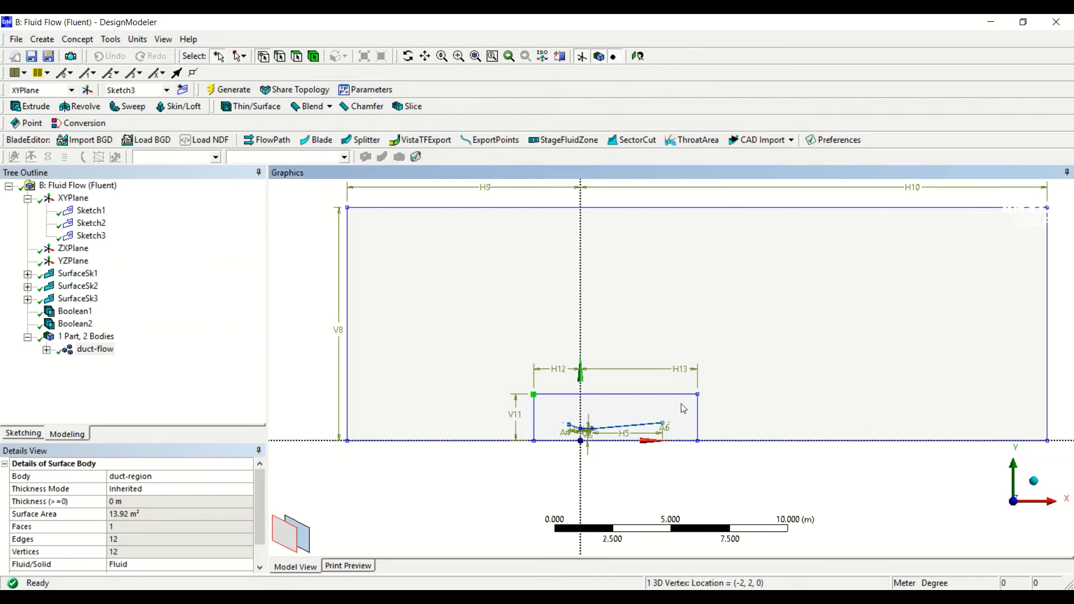
pyautogui.keyDown('ctrl'); pyautogui.click(697, 394); pyautogui.keyUp('ctrl')
pyautogui.click(121, 41)
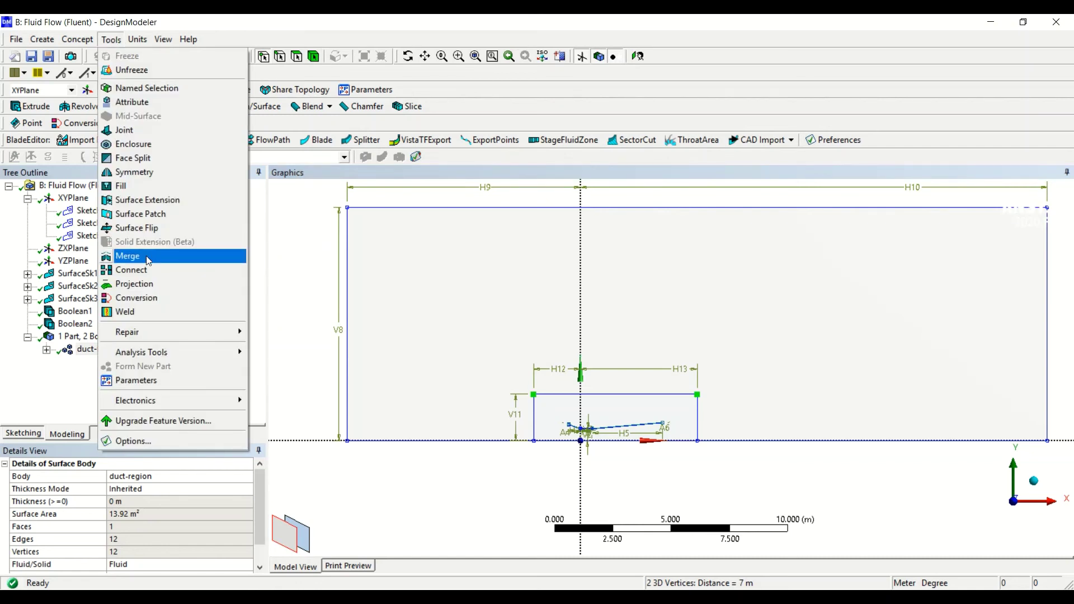
pyautogui.click(134, 286)
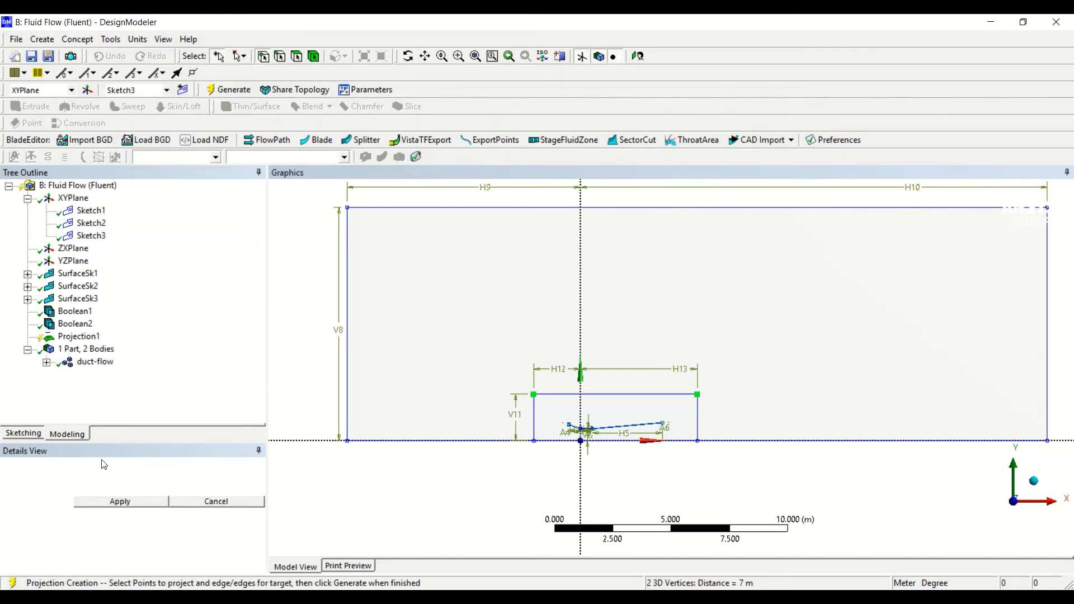
pyautogui.click(119, 501)
pyautogui.click(534, 207)
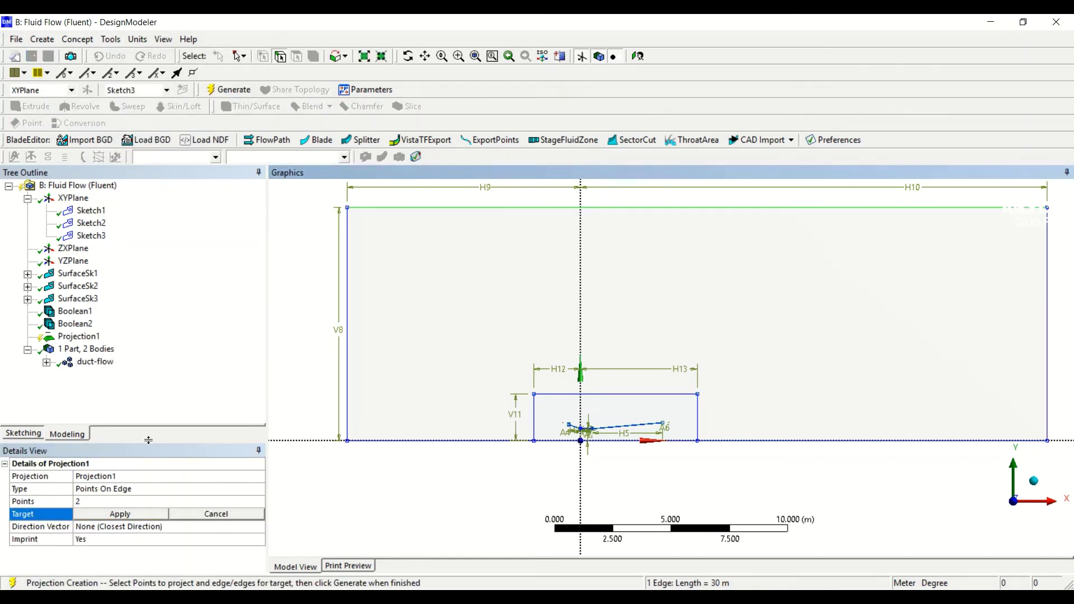
pyautogui.click(119, 514)
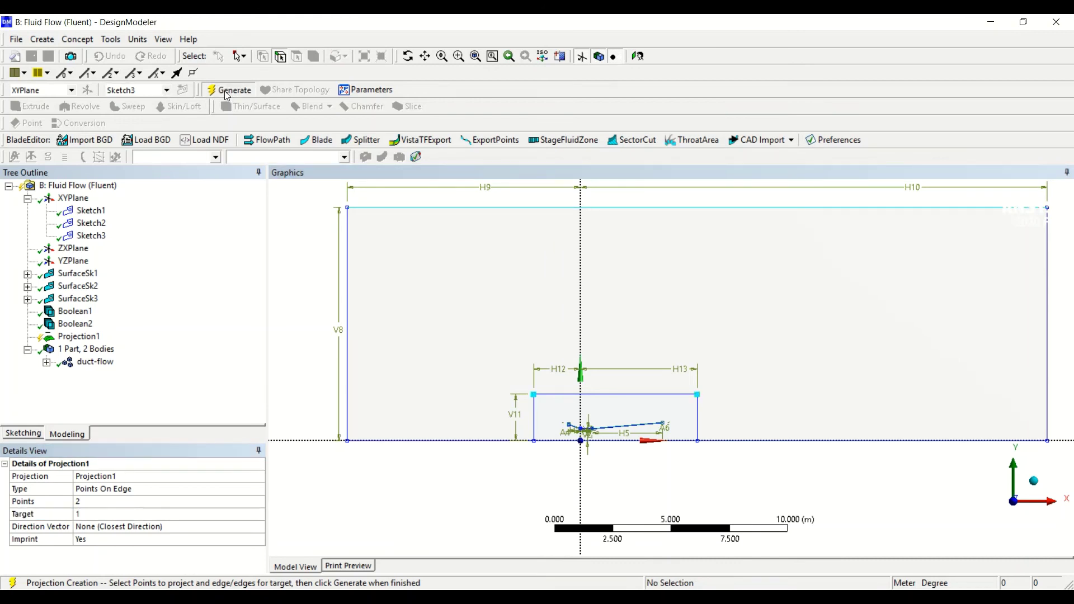
pyautogui.click(224, 90)
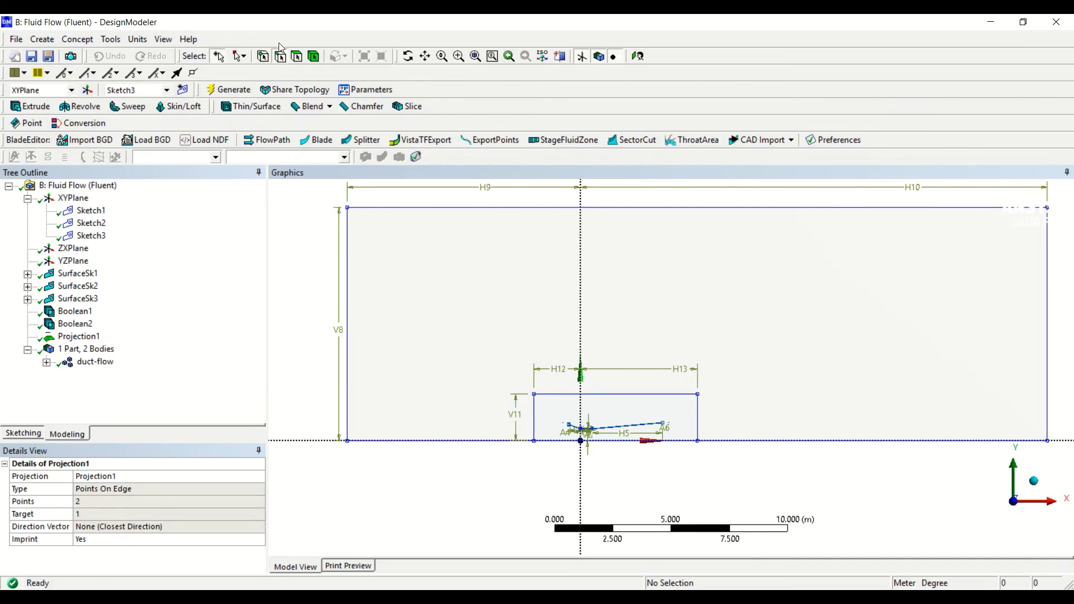
# - Project the inner rectangle's upper-left corner vertex onto the outer domain's left edge with a second Points On Edge Projection
pyautogui.click(533, 395)
pyautogui.keyDown('ctrl'); pyautogui.click(697, 395); pyautogui.keyUp('ctrl')
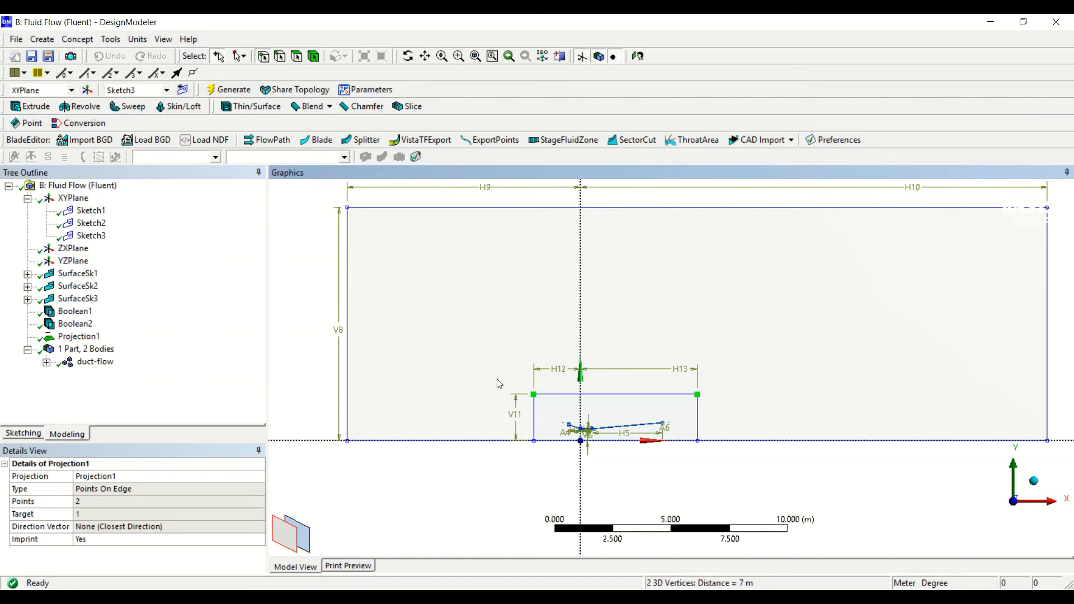
pyautogui.click(533, 395)
pyautogui.click(111, 39)
pyautogui.click(167, 284)
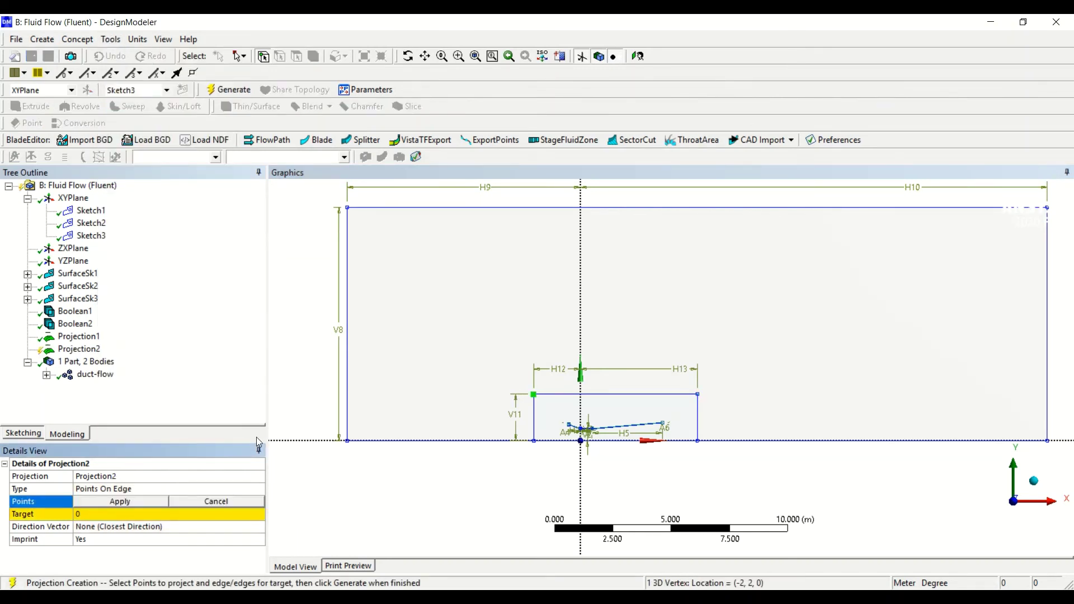
pyautogui.click(112, 502)
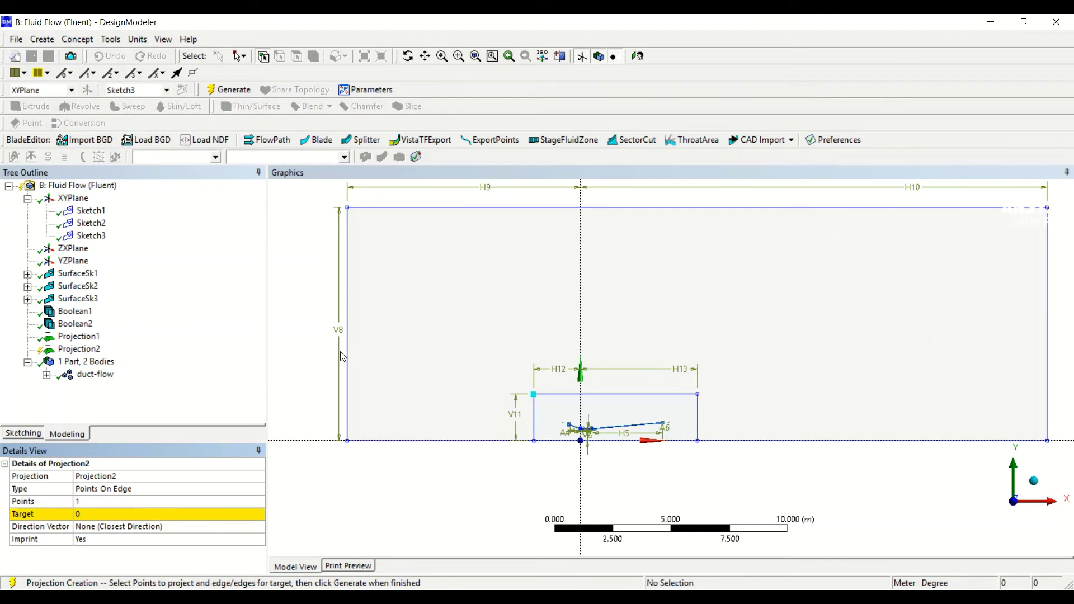
pyautogui.click(100, 515)
pyautogui.click(347, 366)
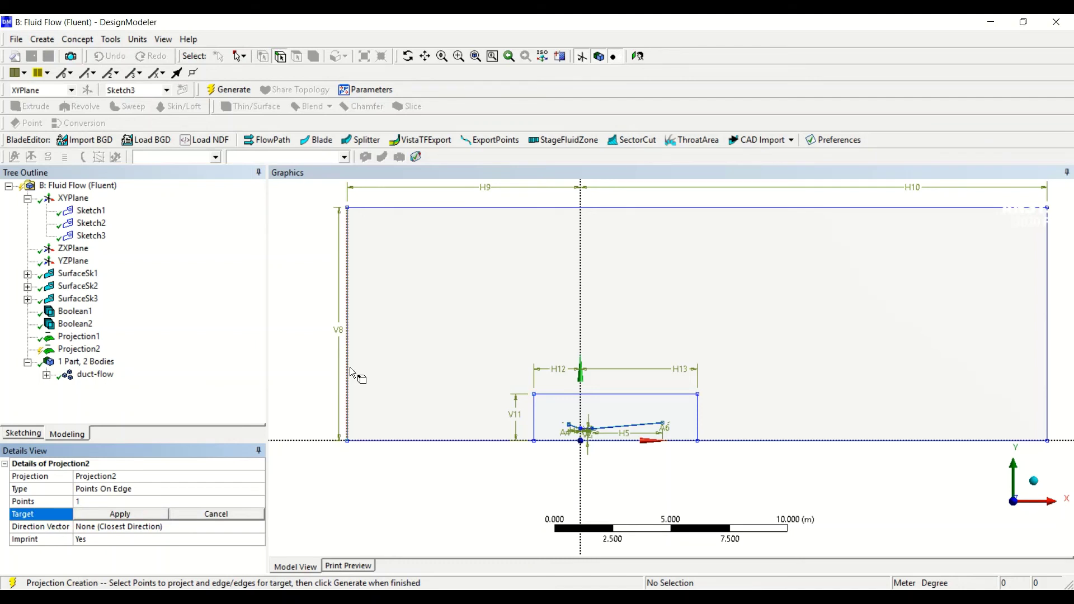
pyautogui.click(125, 518)
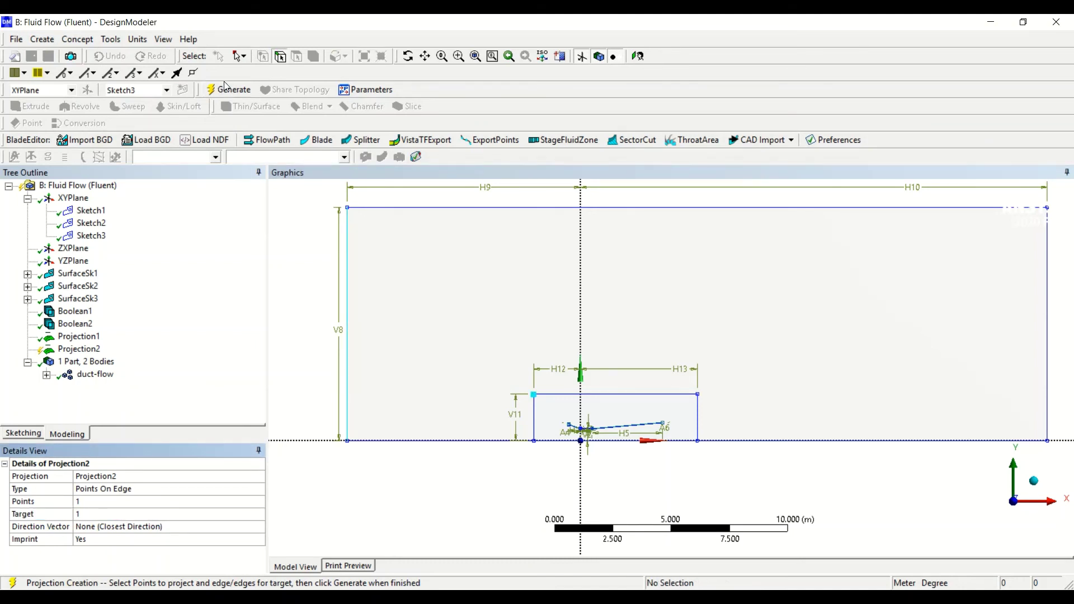
pyautogui.click(225, 85)
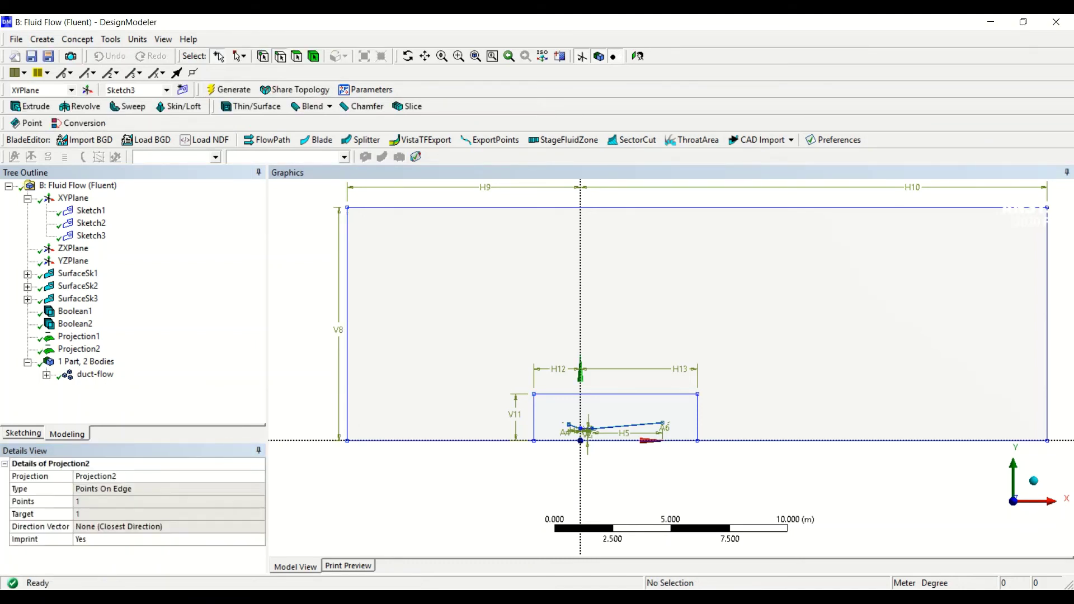
# - Project the inner rectangle's upper-right corner vertex onto the outer domain's right edge with a third Points On Edge Projection
pyautogui.click(697, 396)
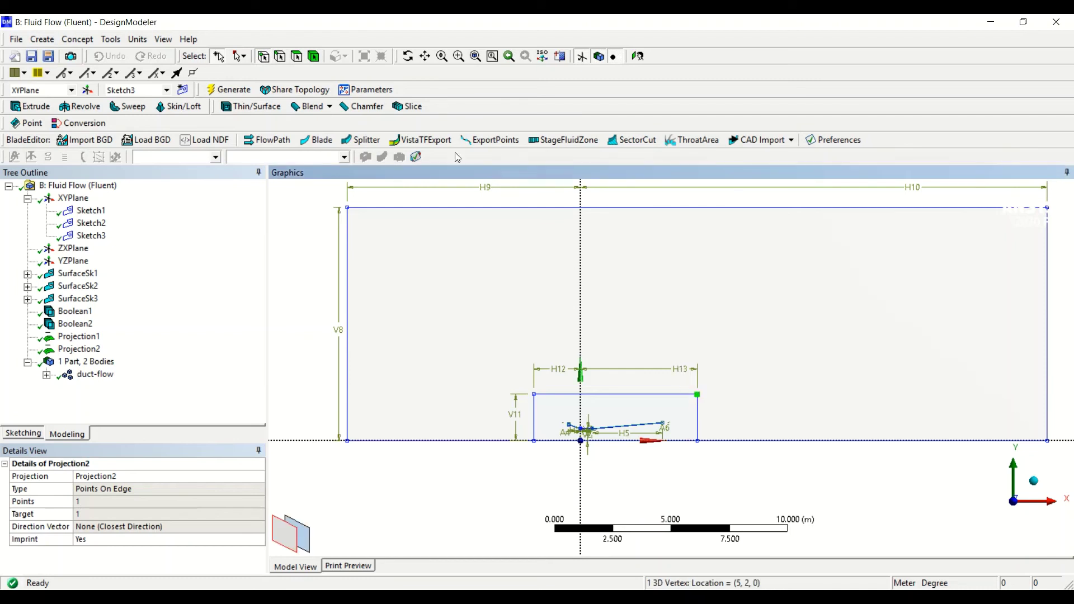
pyautogui.click(114, 39)
pyautogui.click(188, 280)
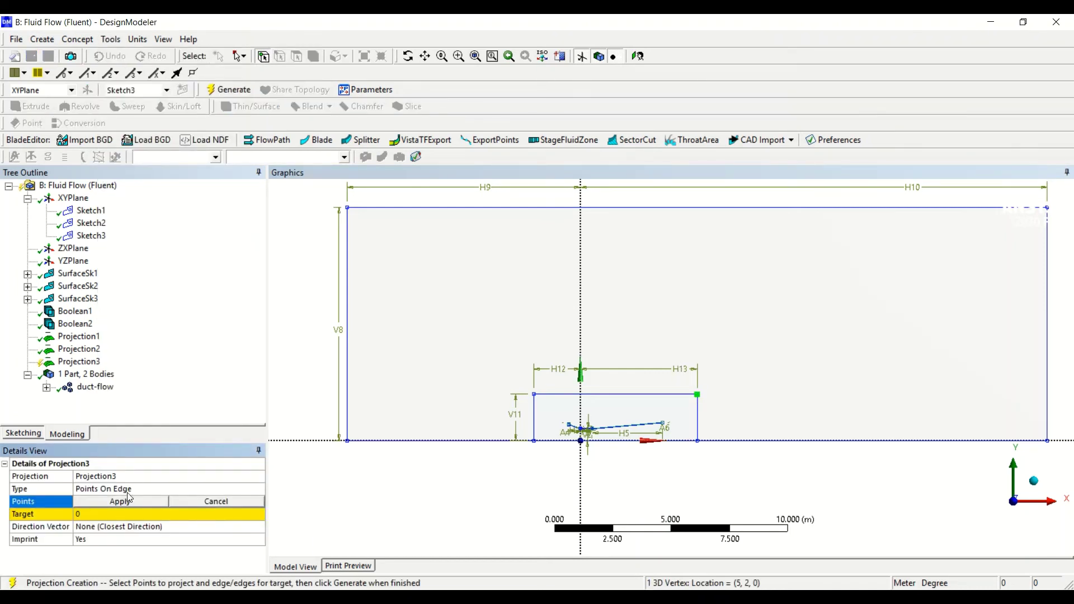
pyautogui.click(131, 512)
pyautogui.click(1047, 371)
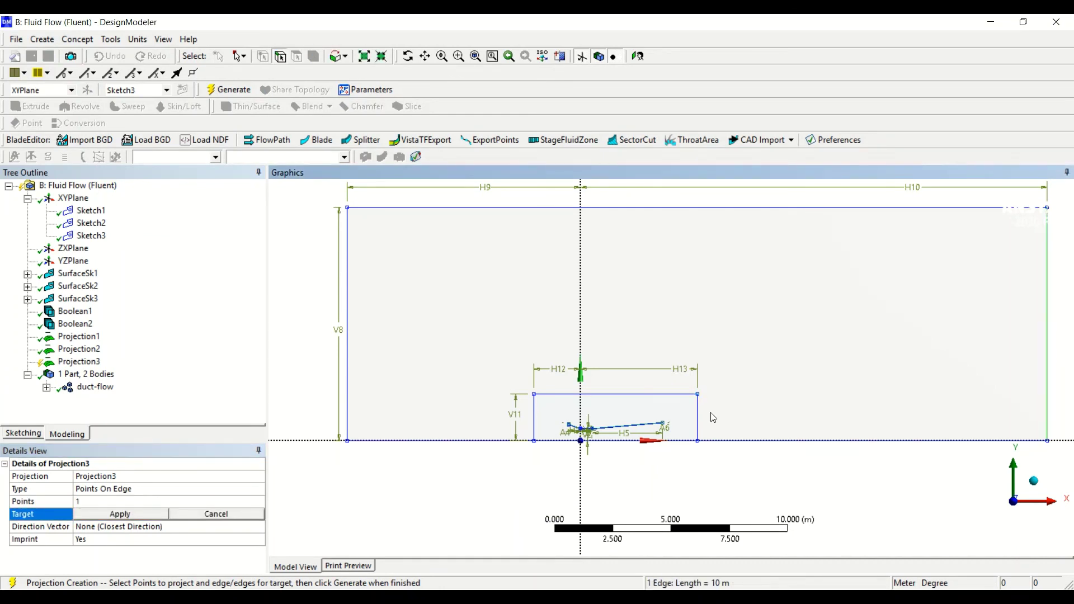
pyautogui.click(140, 514)
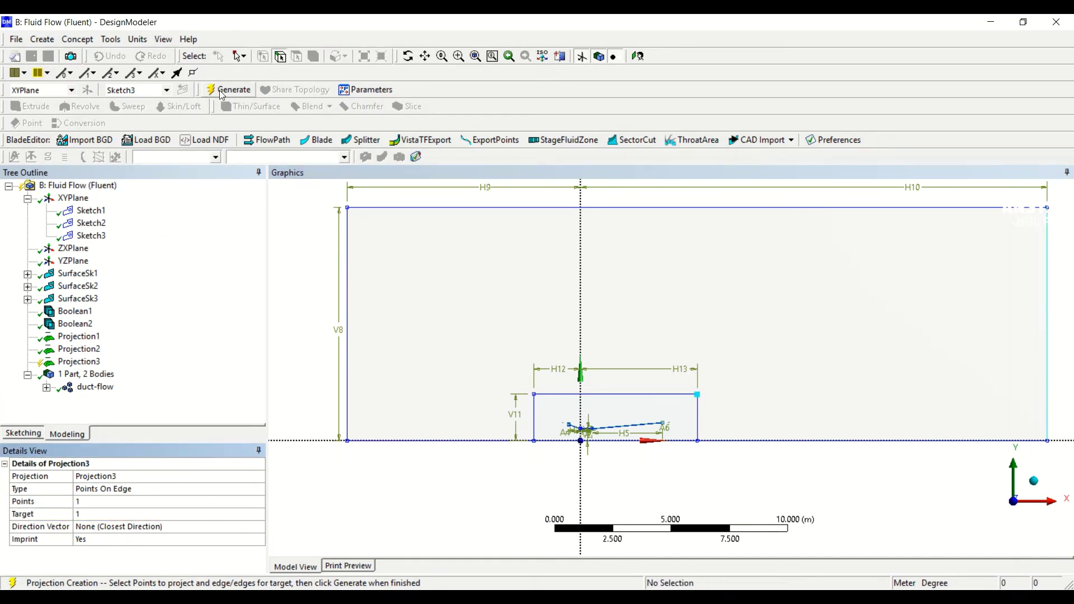
pyautogui.click(223, 92)
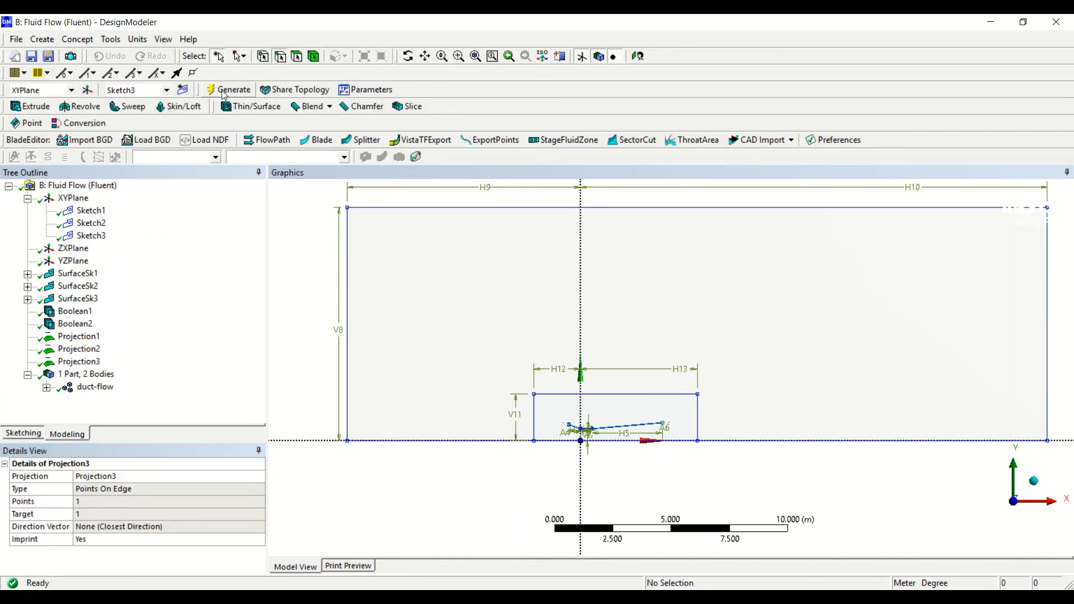
# - Create two vertical Lines From Points joining the inner rectangle's upper corners to their projected points on the domain's top edge, using Add Frozen
pyautogui.click(262, 57)
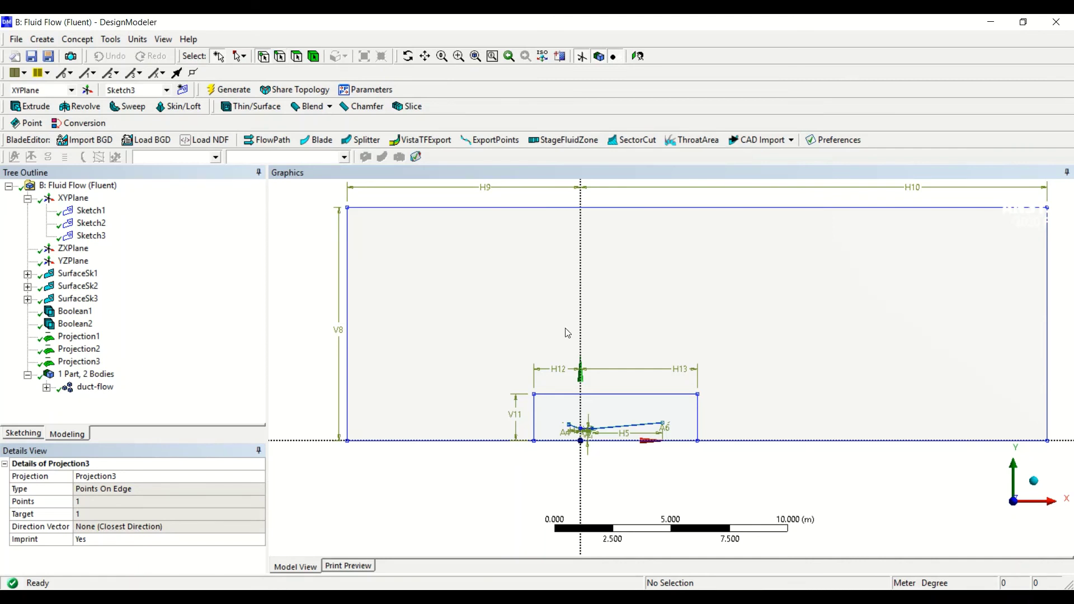
pyautogui.click(535, 395)
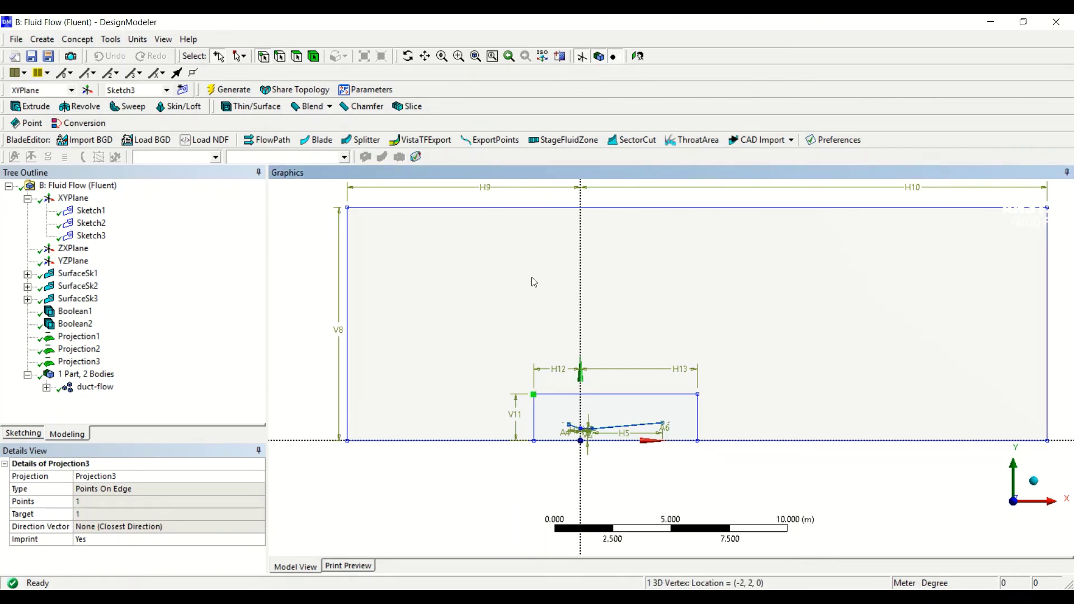
pyautogui.keyDown('ctrl'); pyautogui.click(534, 207); pyautogui.keyUp('ctrl')
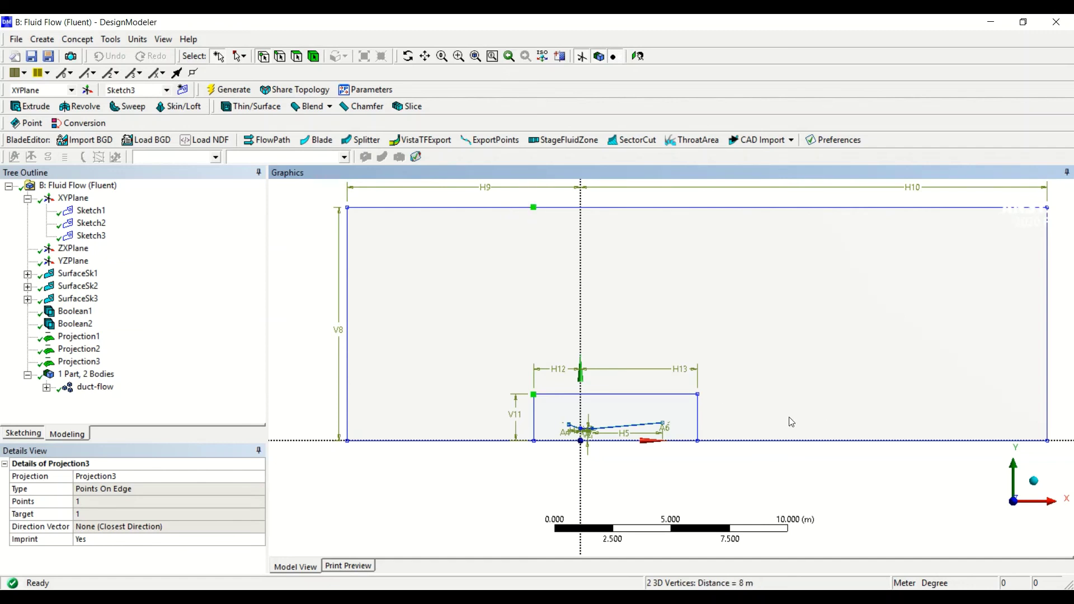
pyautogui.keyDown('ctrl'); pyautogui.click(697, 395); pyautogui.keyUp('ctrl')
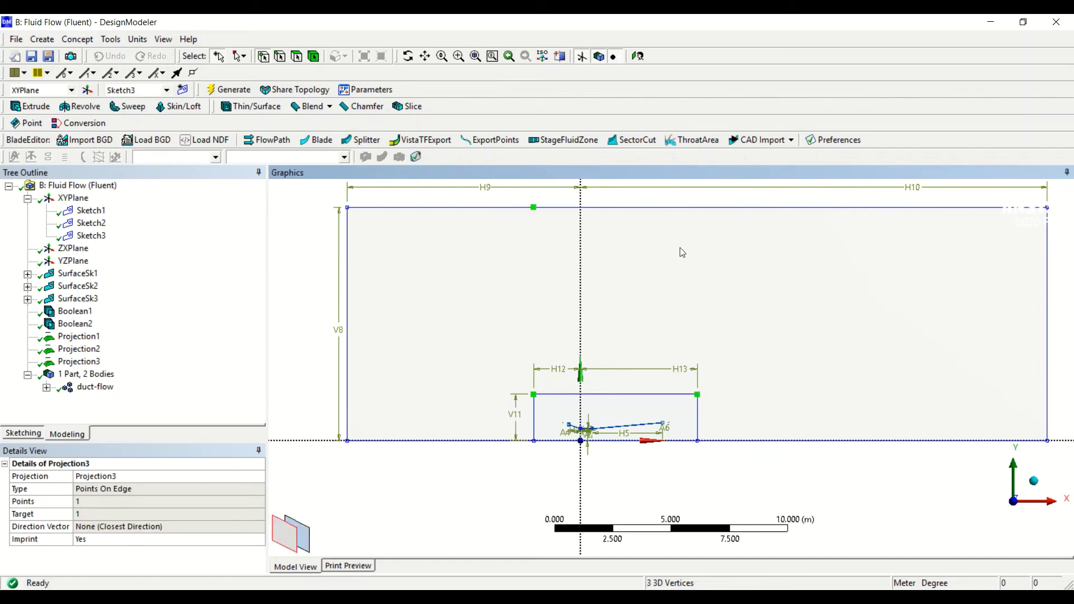
pyautogui.keyDown('ctrl'); pyautogui.click(697, 207); pyautogui.keyUp('ctrl')
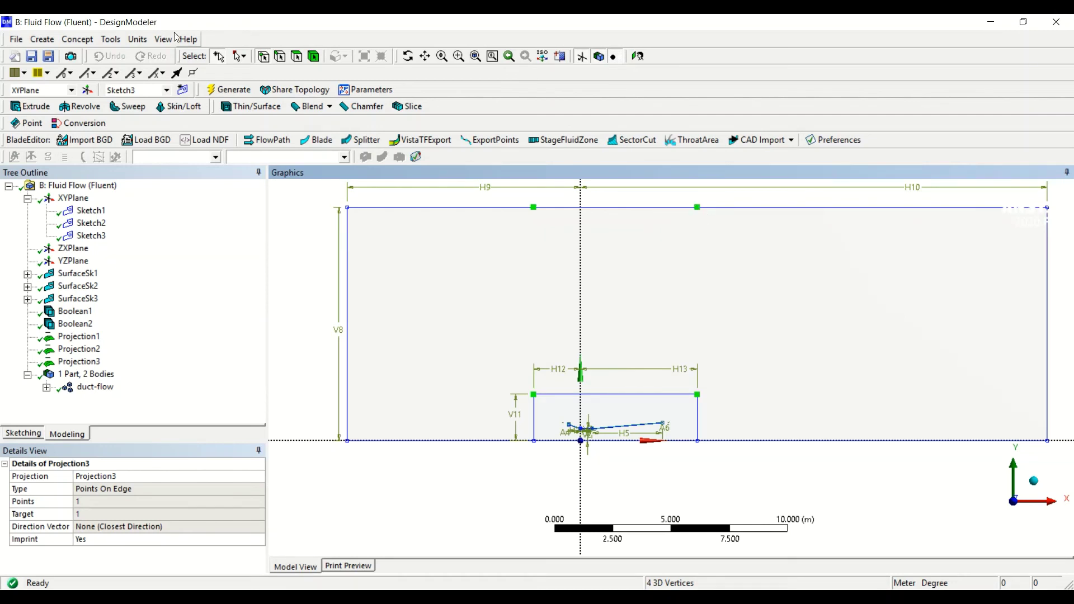
pyautogui.click(110, 38)
pyautogui.moveTo(77, 40)
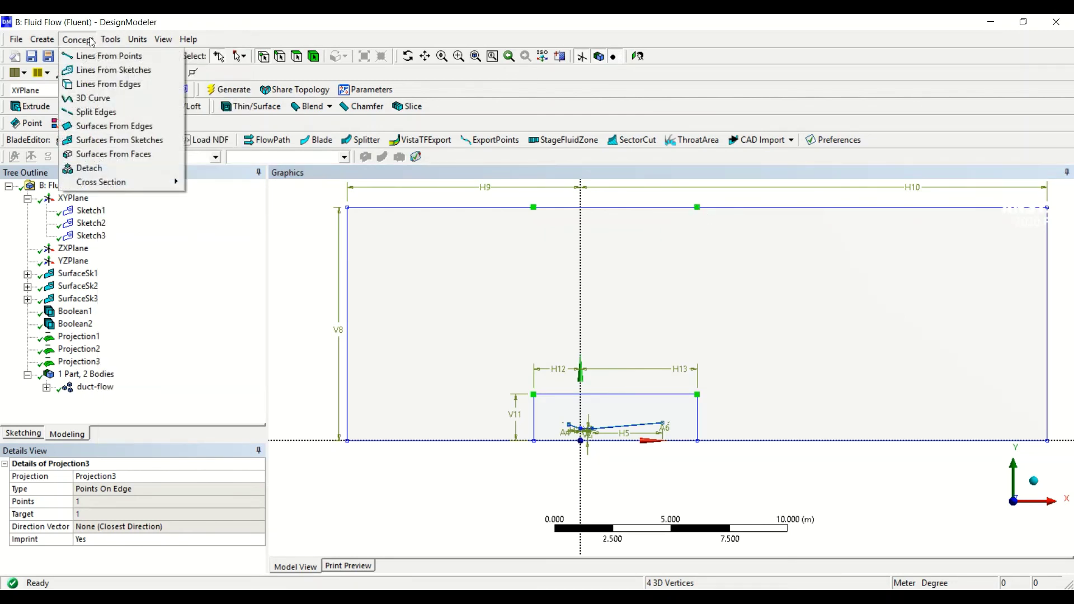
pyautogui.click(95, 56)
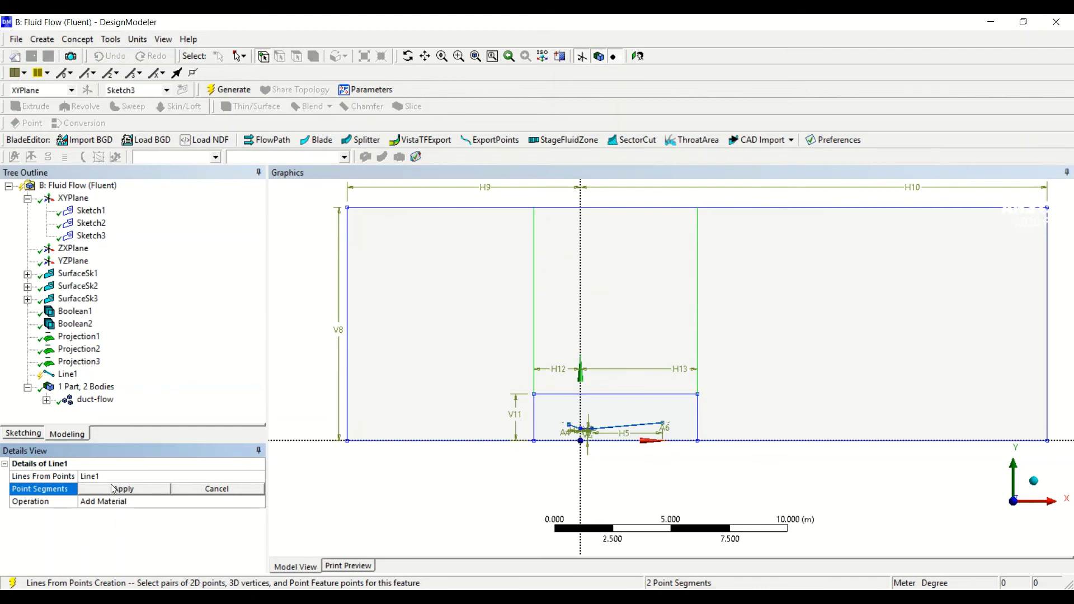
pyautogui.click(180, 488)
pyautogui.click(120, 499)
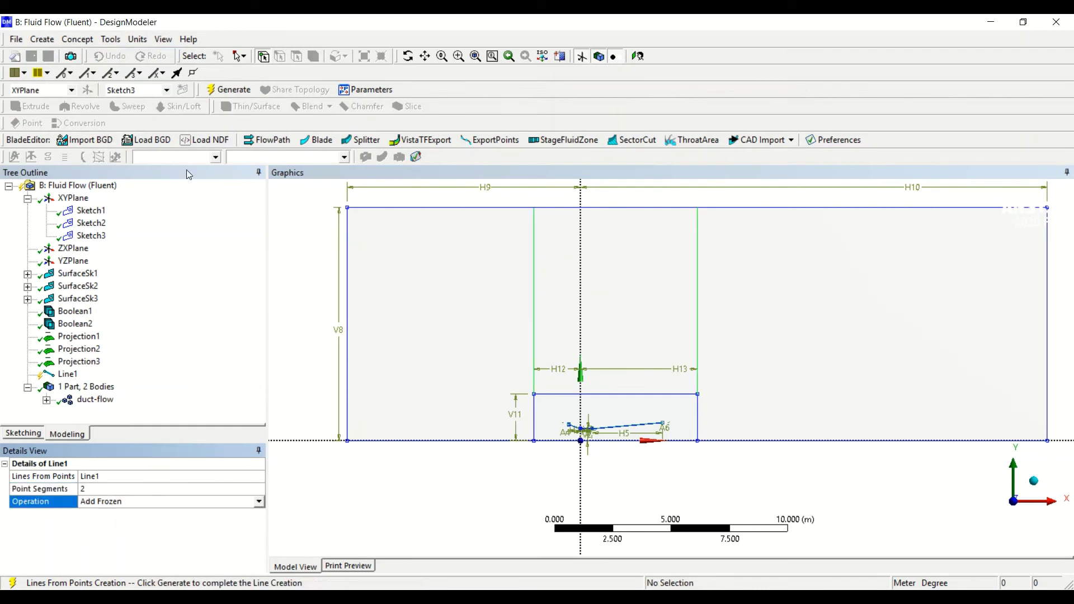
pyautogui.click(225, 91)
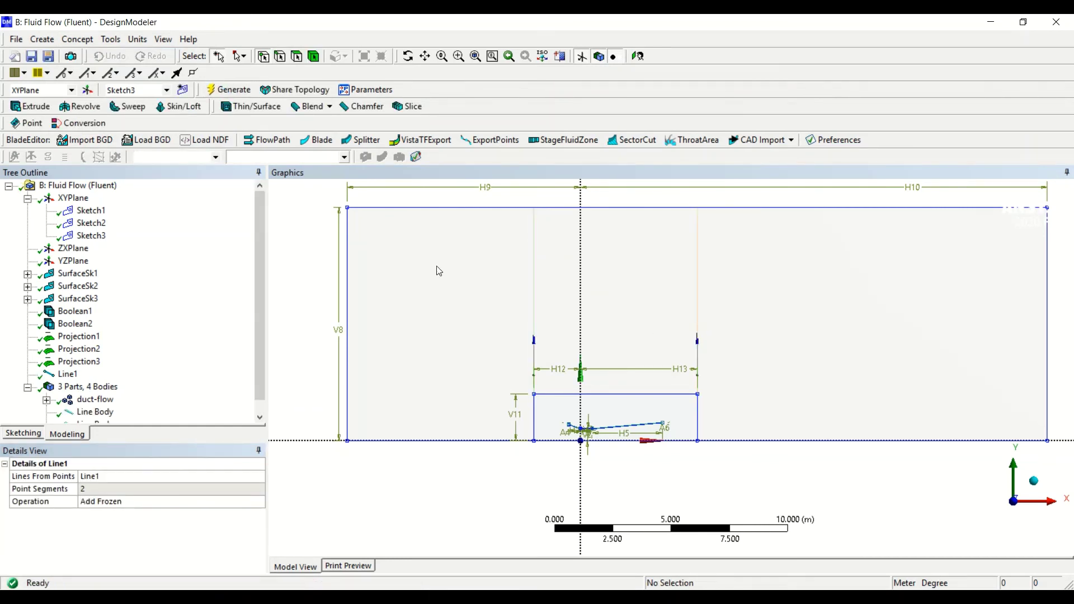
# - Create two horizontal Lines From Points joining the inner rectangle's upper corners to their projected points on the domain's side edges, using Add Frozen
pyautogui.click(263, 58)
pyautogui.click(533, 394)
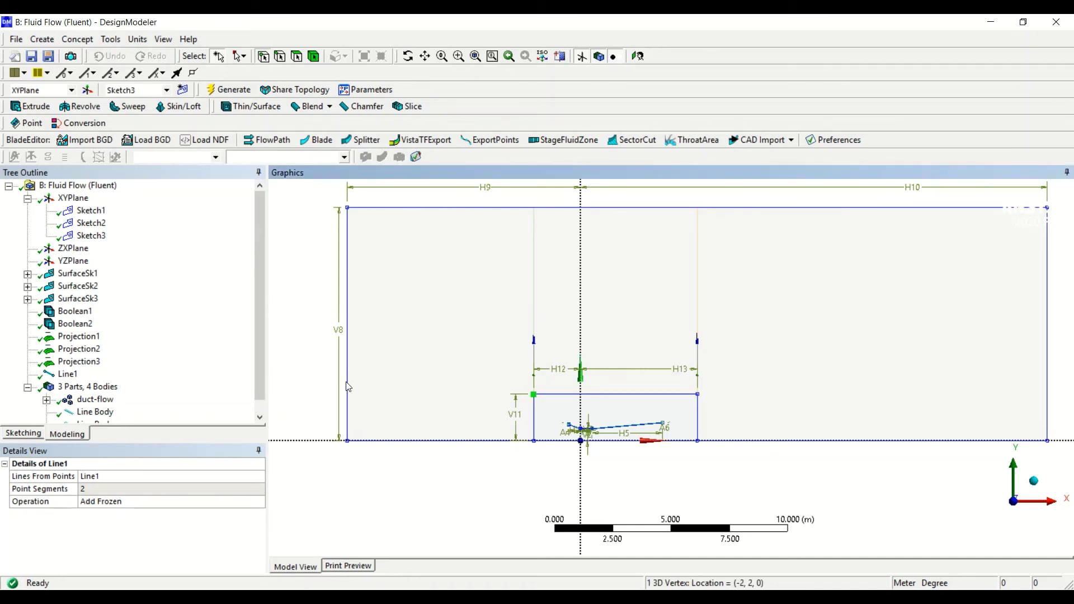
pyautogui.keyDown('ctrl'); pyautogui.click(347, 395); pyautogui.keyUp('ctrl')
pyautogui.keyDown('ctrl'); pyautogui.click(698, 394); pyautogui.keyUp('ctrl')
pyautogui.keyDown('ctrl'); pyautogui.click(1046, 395); pyautogui.keyUp('ctrl')
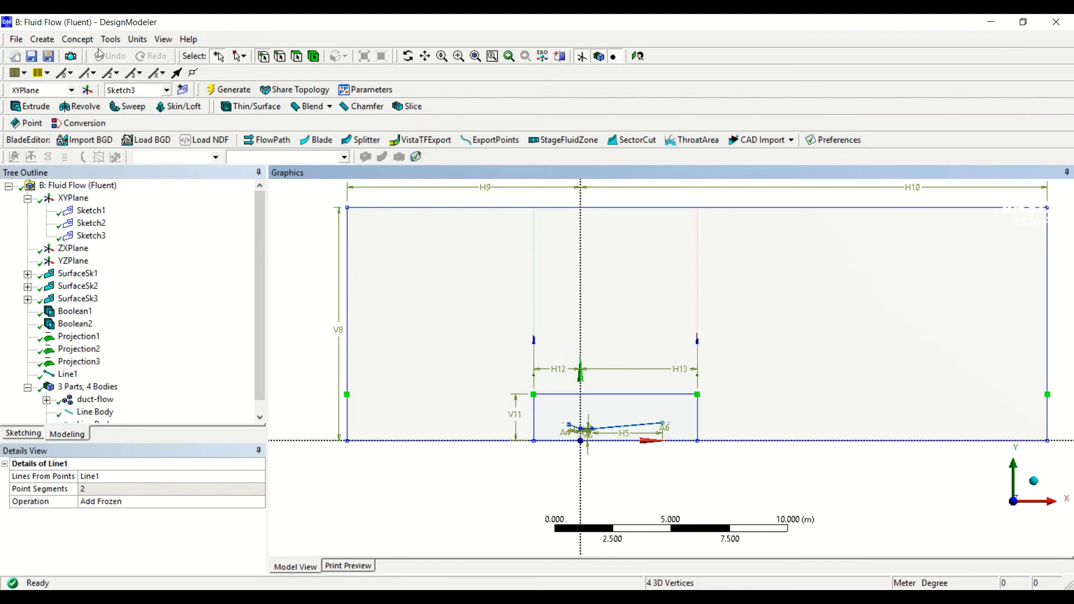
pyautogui.click(79, 39)
pyautogui.click(112, 53)
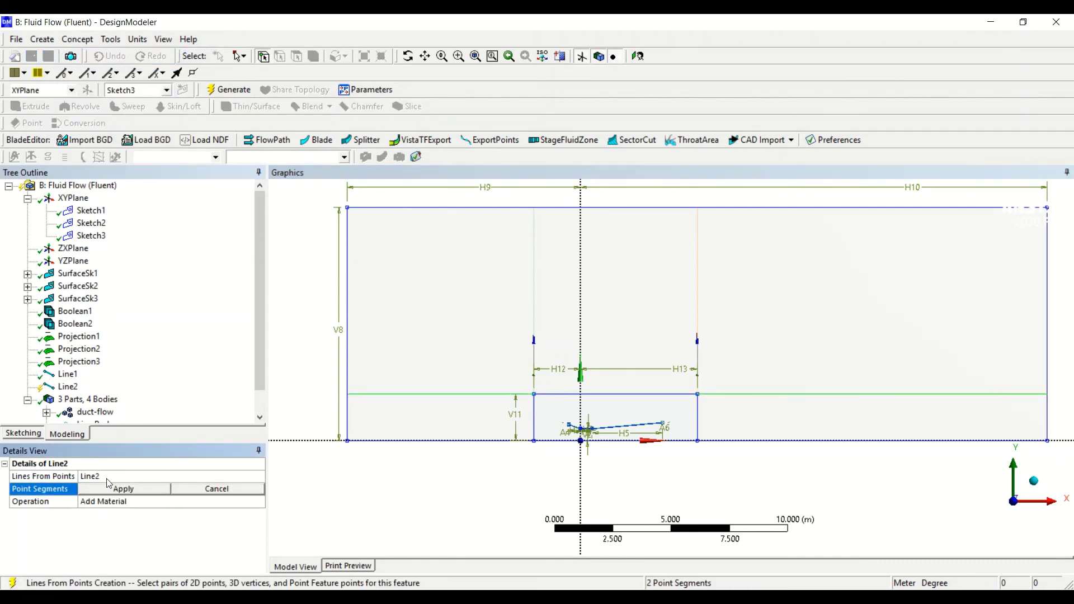
pyautogui.click(114, 489)
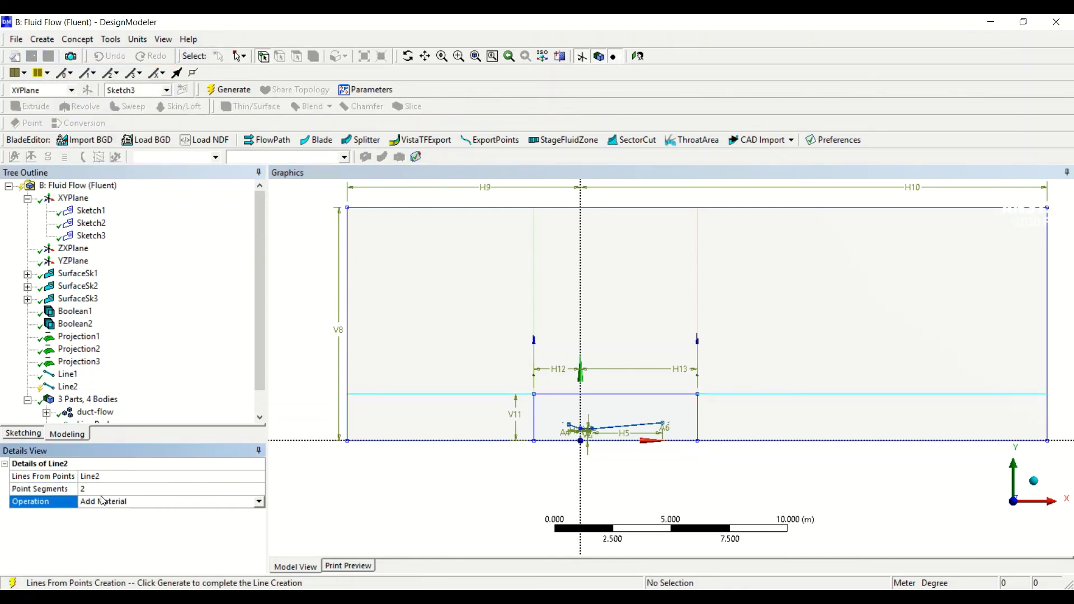
pyautogui.click(228, 89)
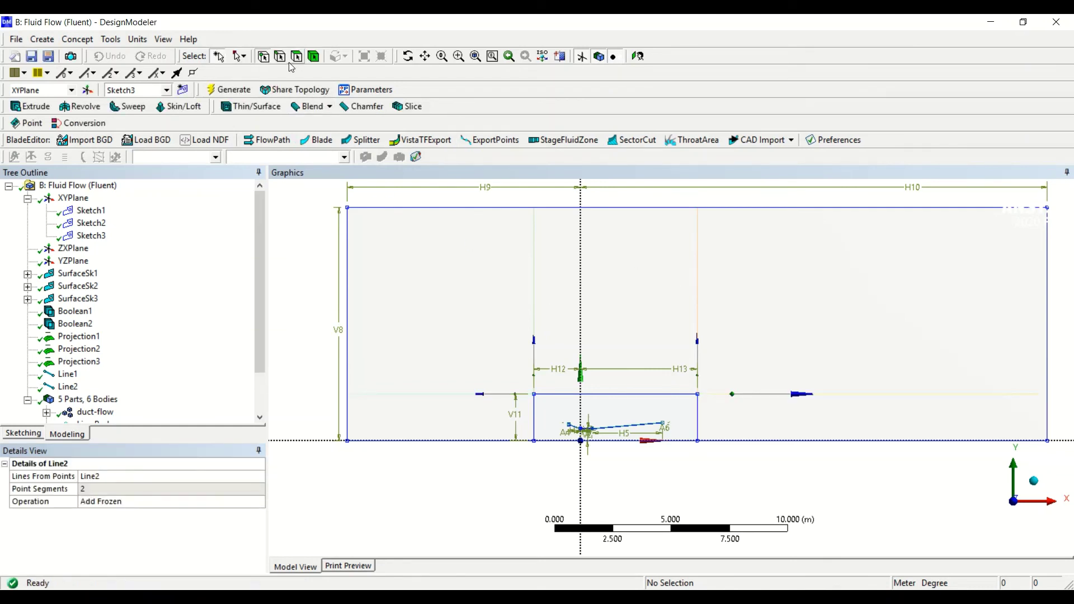
# - Project the two vertical and two horizontal line bodies onto the outer domain's face with an Edges On Face Projection
pyautogui.click(535, 271)
pyautogui.keyDown('ctrl'); pyautogui.click(698, 313); pyautogui.keyUp('ctrl')
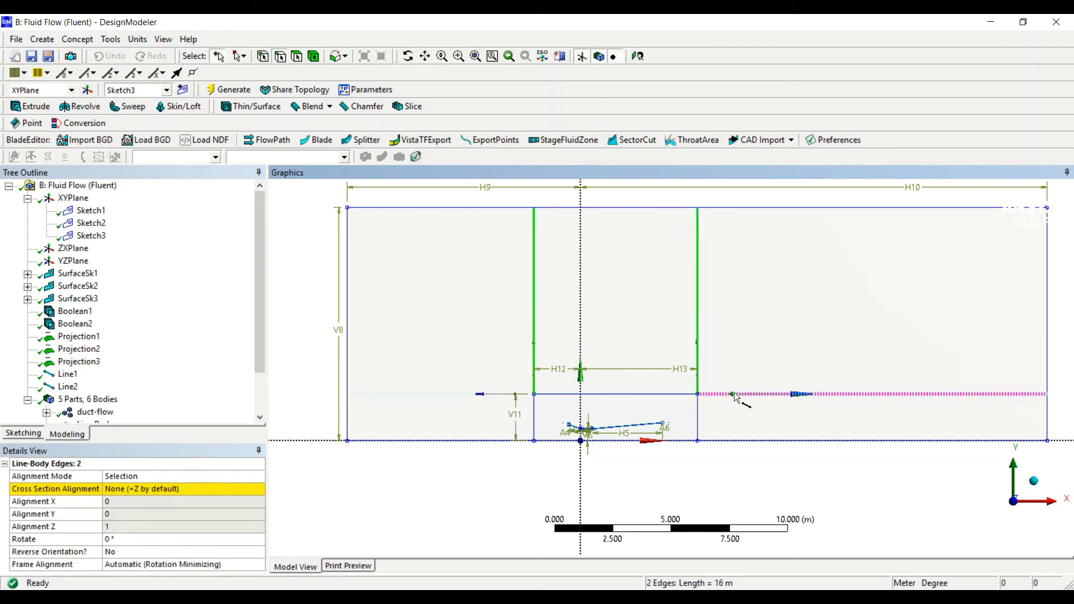
pyautogui.keyDown('ctrl'); pyautogui.click(735, 396); pyautogui.keyUp('ctrl')
pyautogui.keyDown('ctrl'); pyautogui.click(500, 395); pyautogui.keyUp('ctrl')
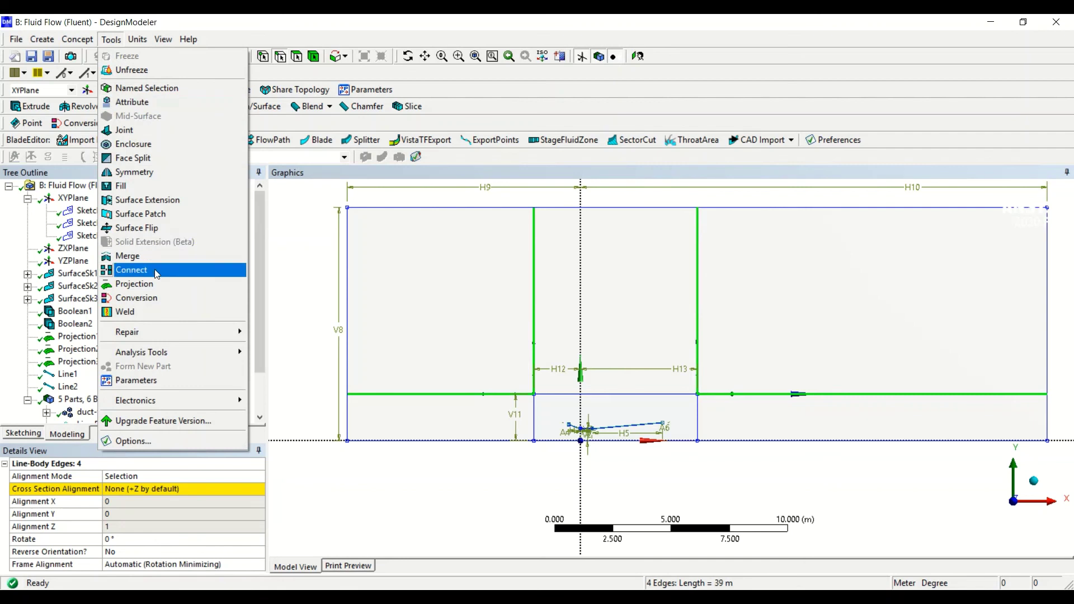
pyautogui.click(160, 284)
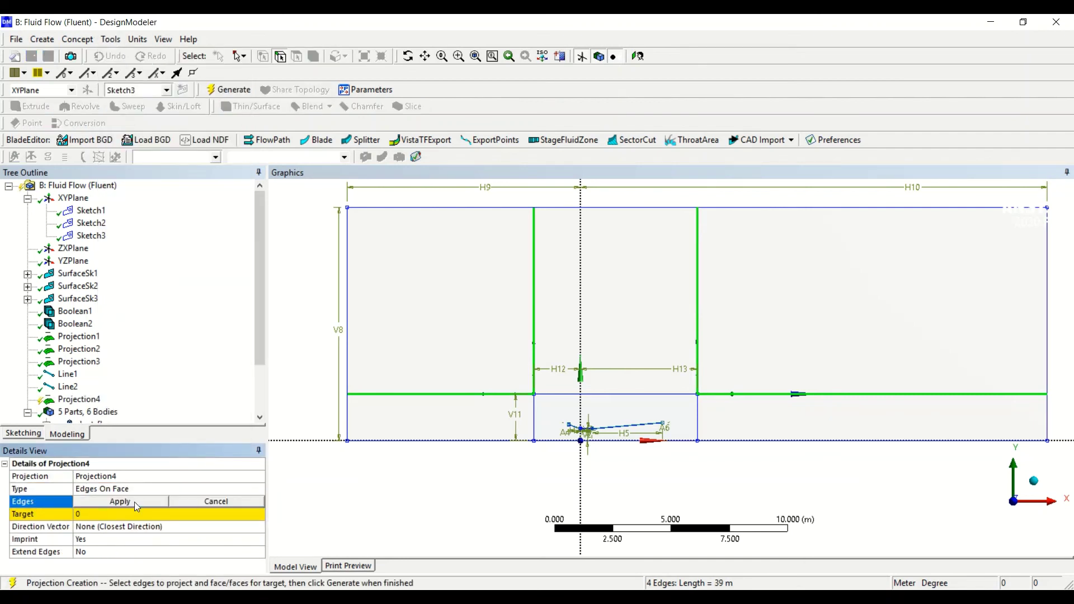
pyautogui.click(119, 502)
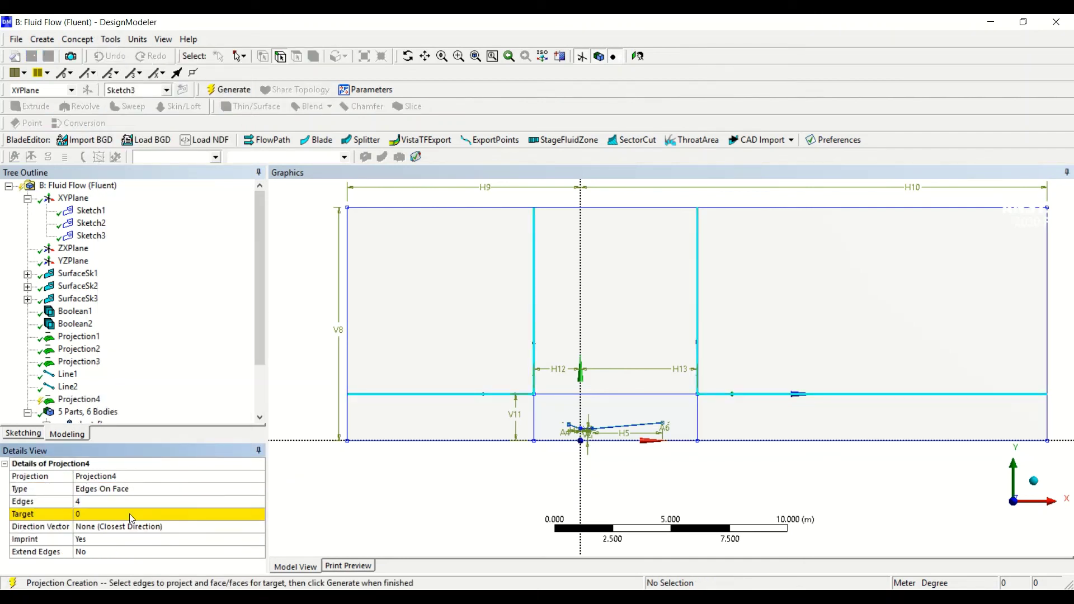
pyautogui.click(131, 517)
pyautogui.click(417, 309)
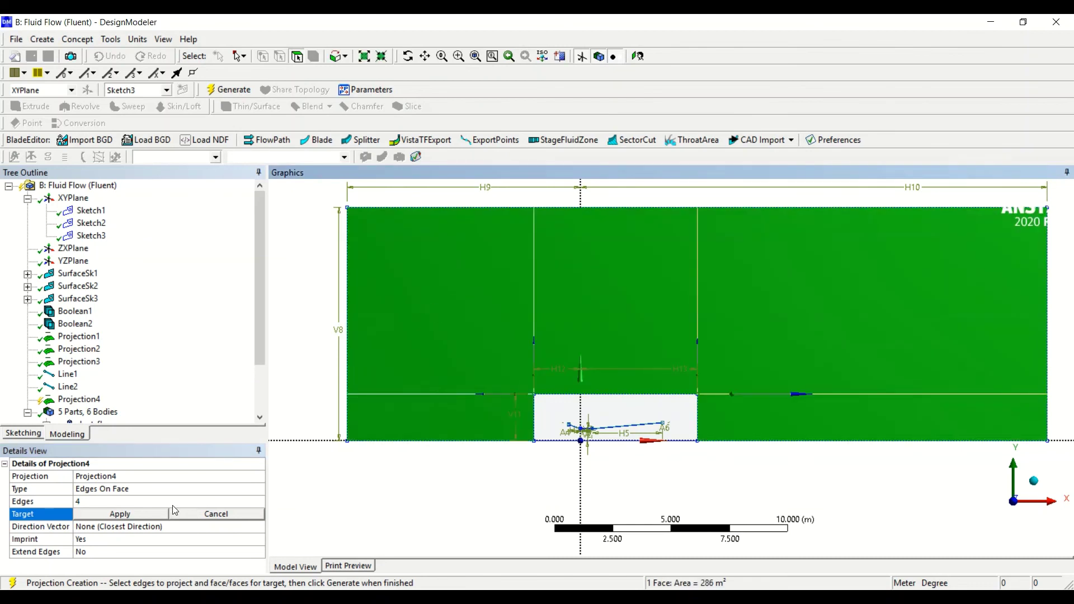
pyautogui.click(139, 514)
pyautogui.click(228, 90)
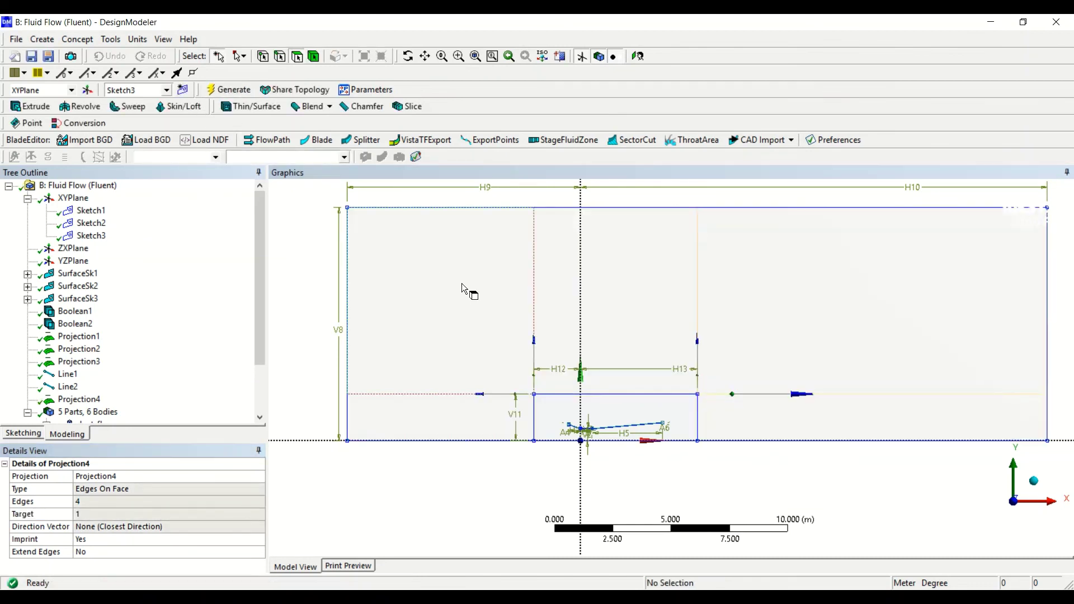
# - Check the outer domain's split by selecting its individual faces one after another
pyautogui.click(444, 294)
pyautogui.click(587, 311)
pyautogui.click(772, 307)
pyautogui.click(771, 403)
pyautogui.click(504, 422)
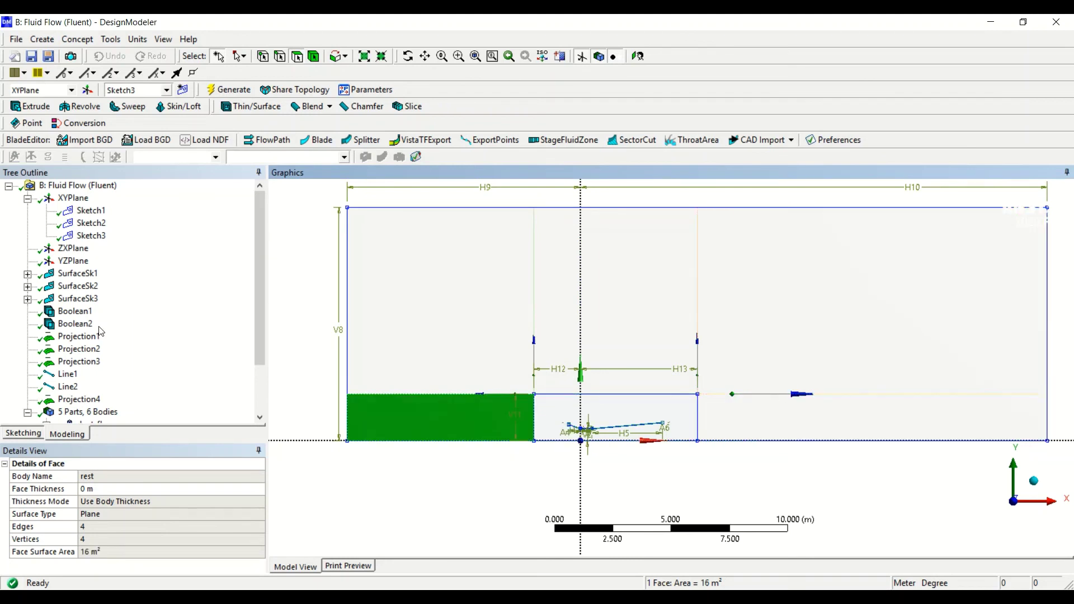
# - Suppress the four line bodies and check the two surface bodies inside the duct-flow part
pyautogui.scroll(-2, 100, 331)
pyautogui.click(95, 374)
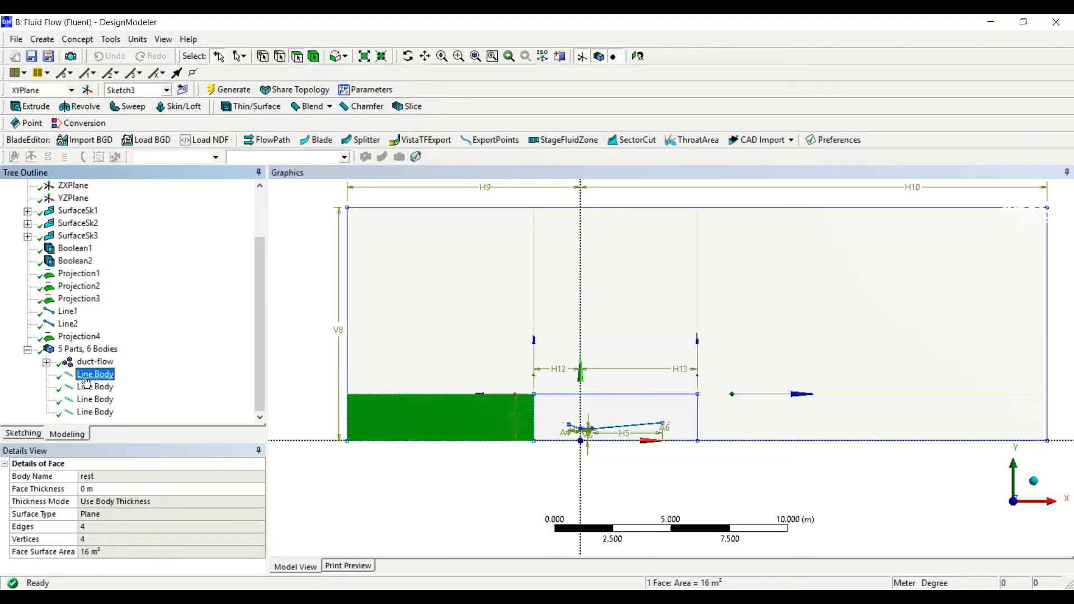
pyautogui.keyDown('shift'); pyautogui.click(95, 412); pyautogui.keyUp('shift')
pyautogui.rightClick(98, 400)
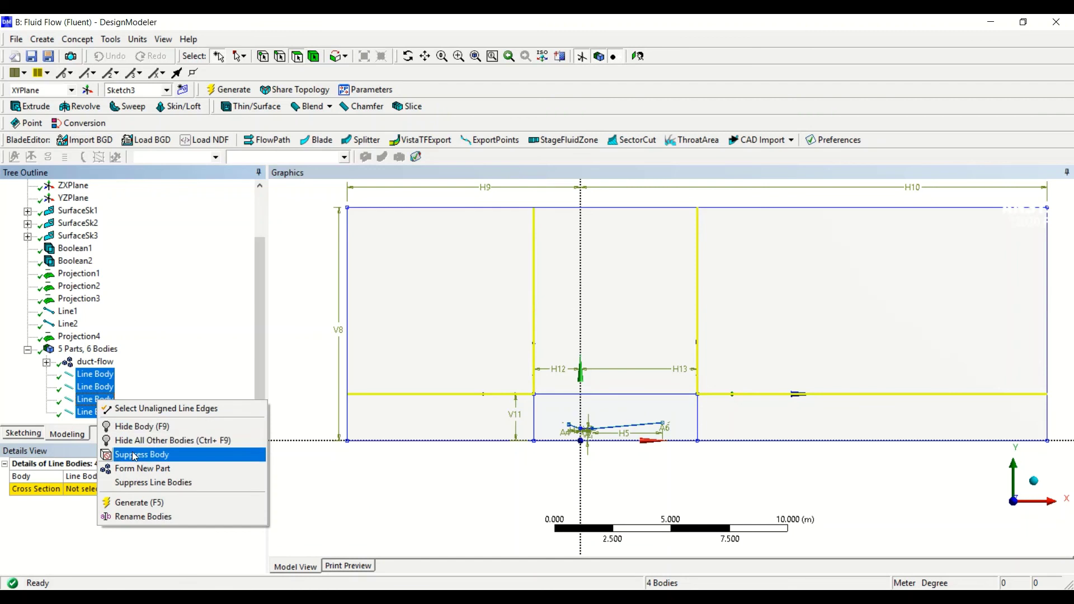
pyautogui.click(134, 455)
pyautogui.click(46, 362)
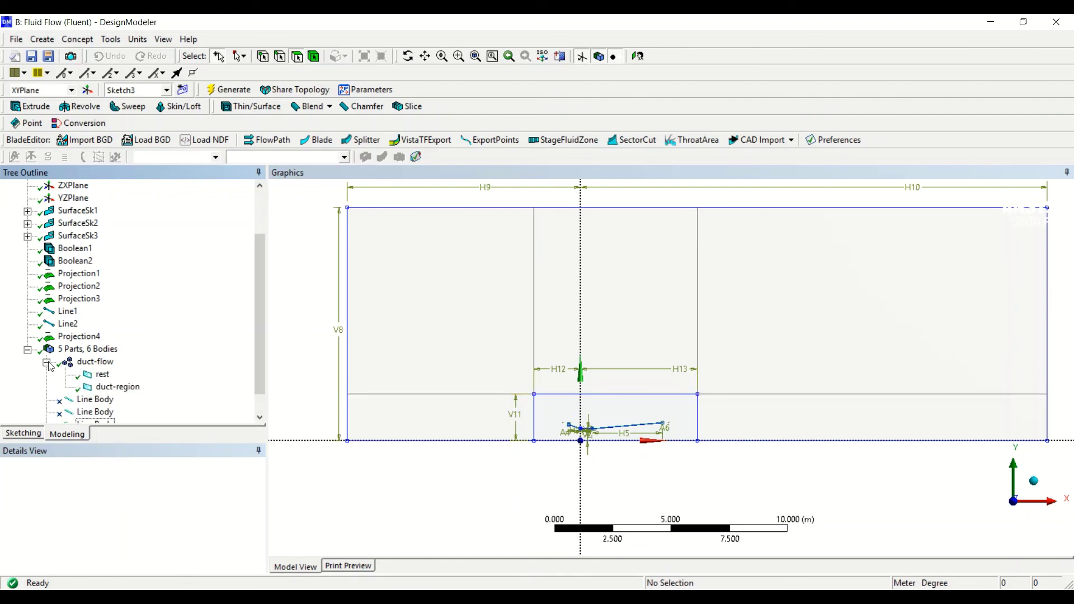
pyautogui.click(89, 374)
pyautogui.click(115, 386)
pyautogui.click(46, 363)
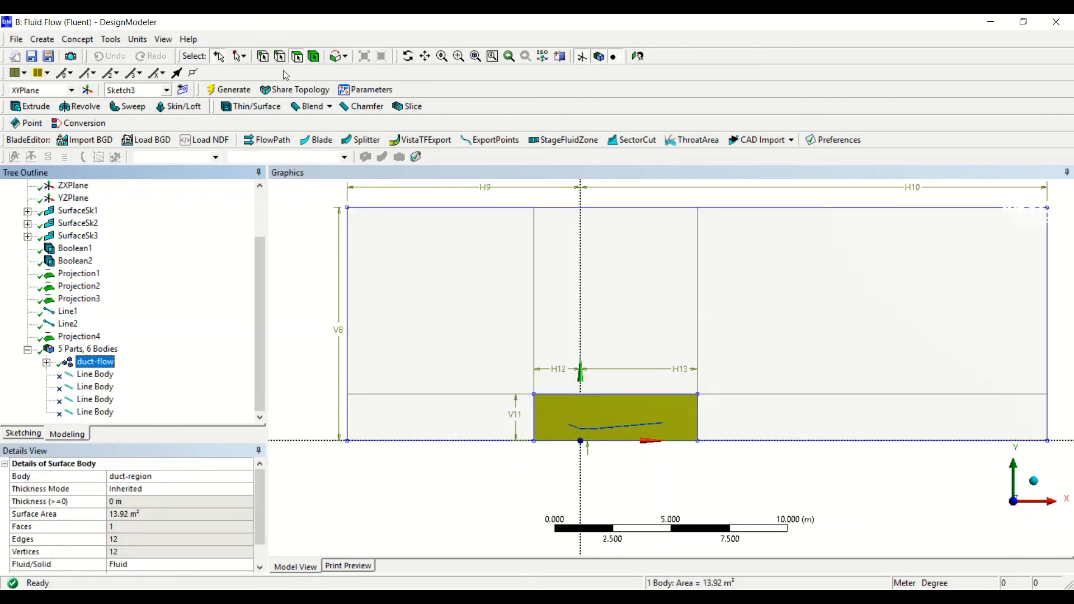
# - Create a named selection called fluid from the outer and inner surface bodies
pyautogui.click(314, 58)
pyautogui.click(642, 343)
pyautogui.keyDown('ctrl'); pyautogui.click(625, 412); pyautogui.keyUp('ctrl')
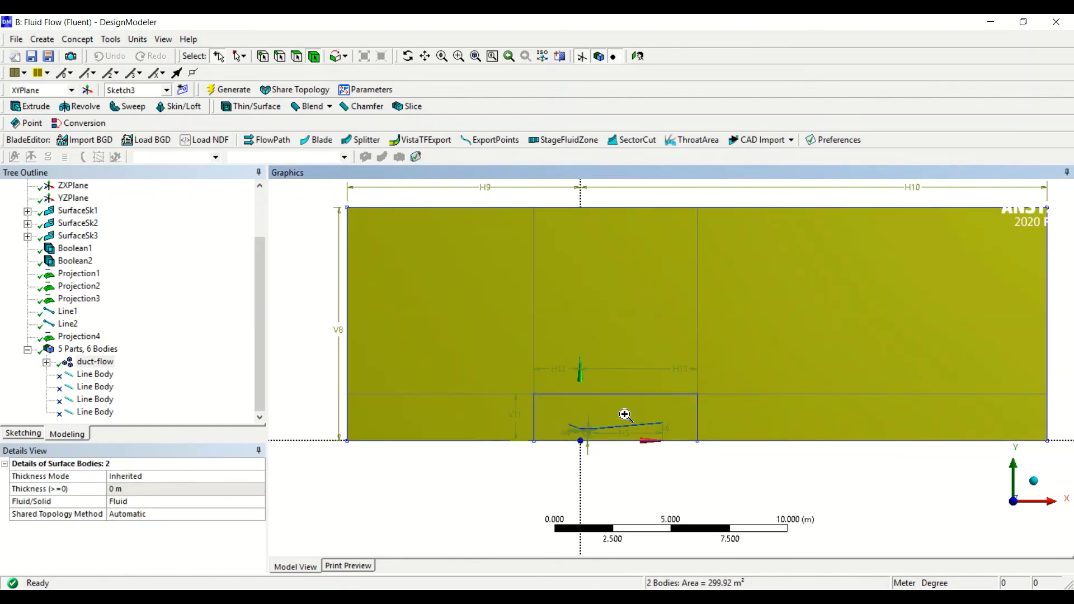
pyautogui.rightClick(627, 410)
pyautogui.click(673, 384)
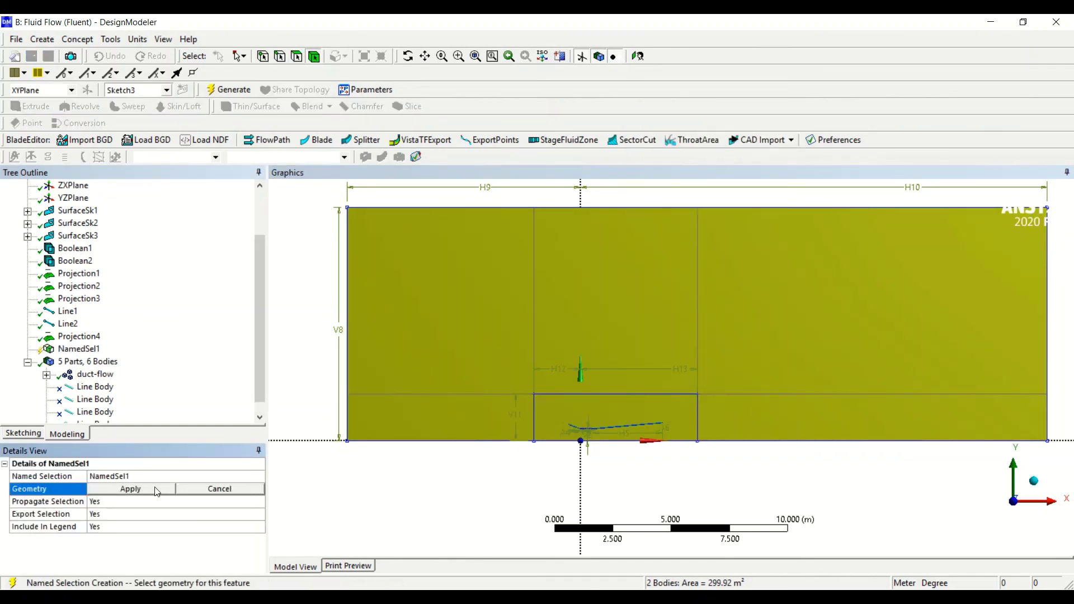
pyautogui.click(142, 474)
pyautogui.write('fluif')
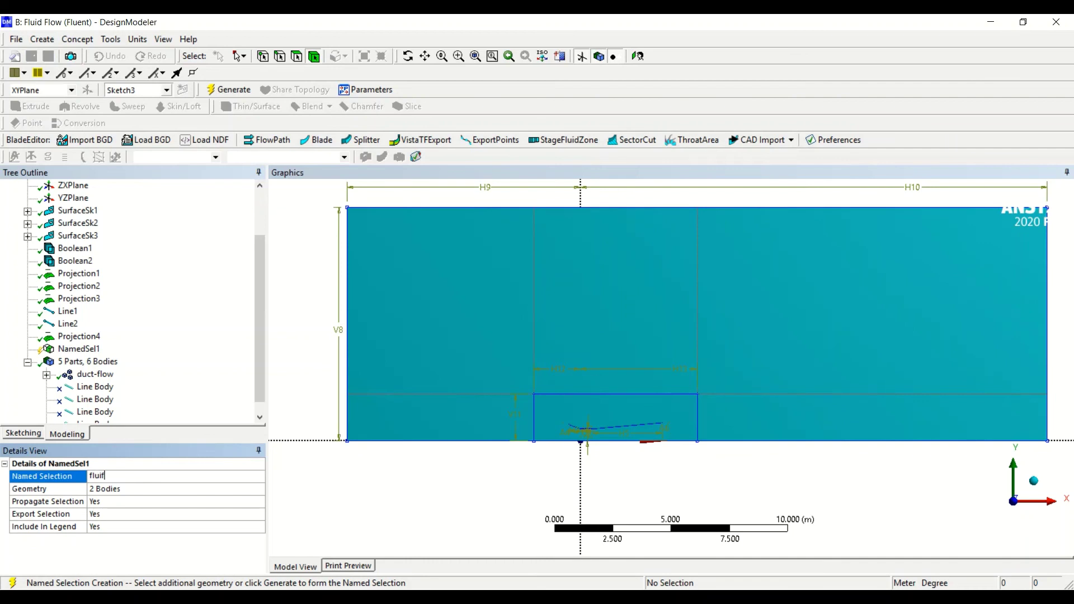
pyautogui.press('BackSpace')
pyautogui.write('d')
pyautogui.press('Return')
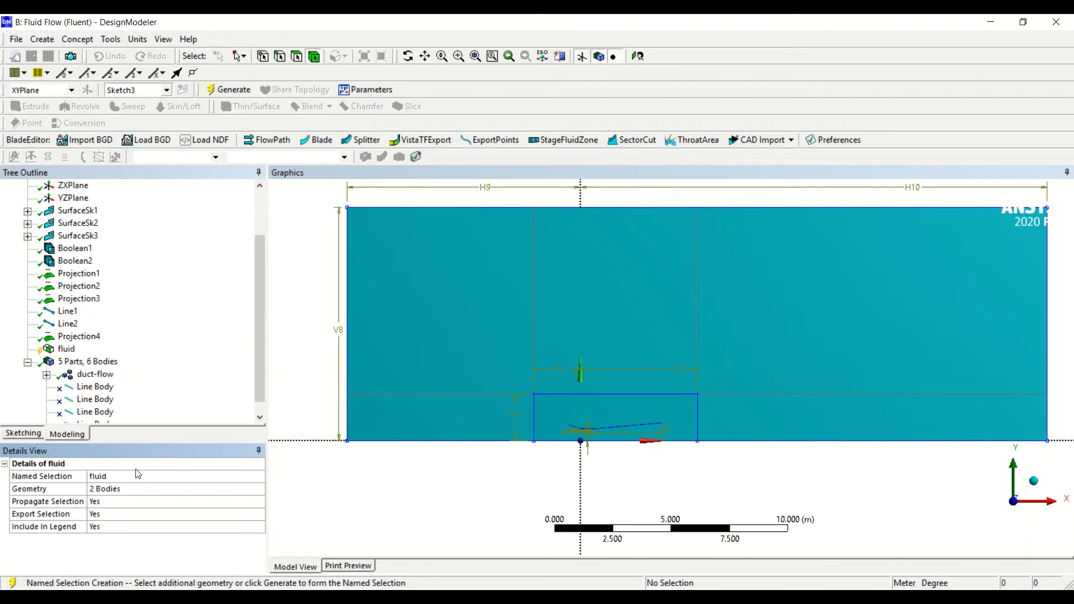
pyautogui.click(228, 89)
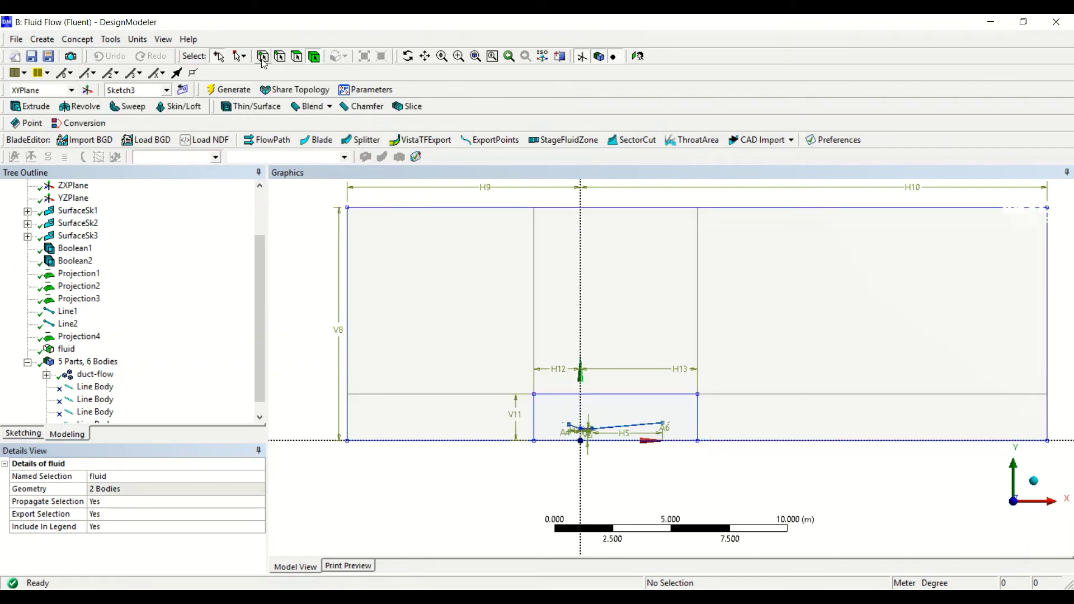
# - Create a named selection called inlet from the two edges along the outer domain's left side
pyautogui.click(346, 284)
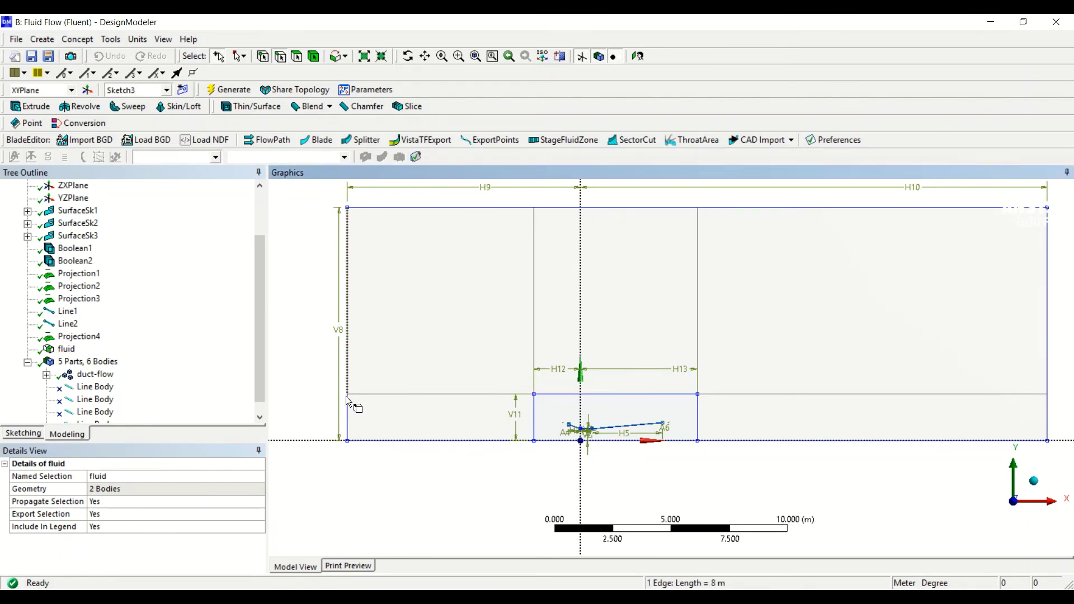
pyautogui.keyDown('ctrl'); pyautogui.click(348, 398); pyautogui.keyUp('ctrl')
pyautogui.rightClick(348, 398)
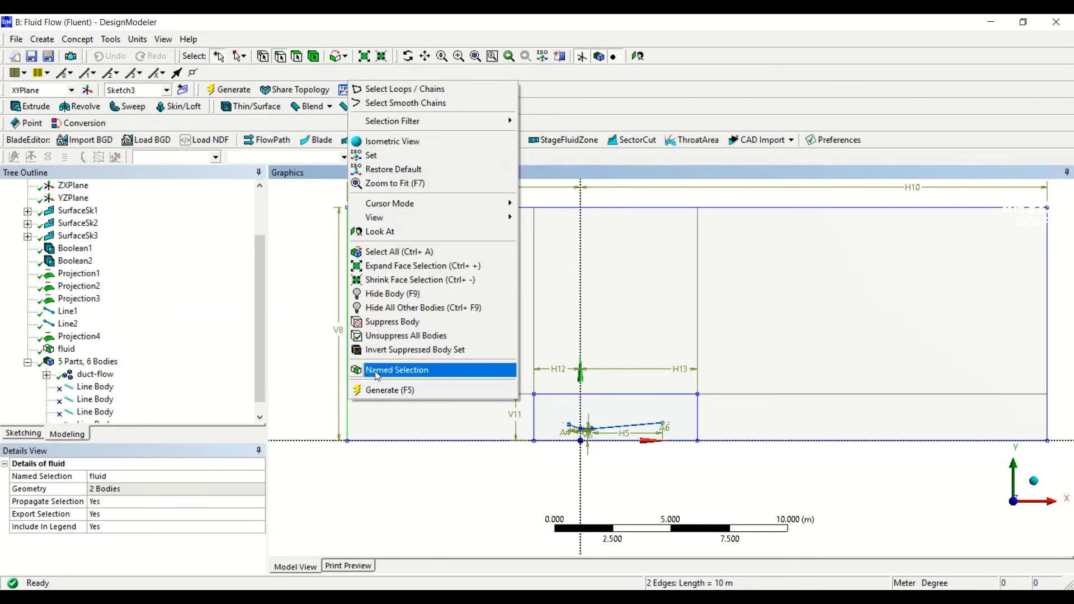
pyautogui.click(375, 369)
pyautogui.click(131, 488)
pyautogui.click(112, 476)
pyautogui.write('inlet')
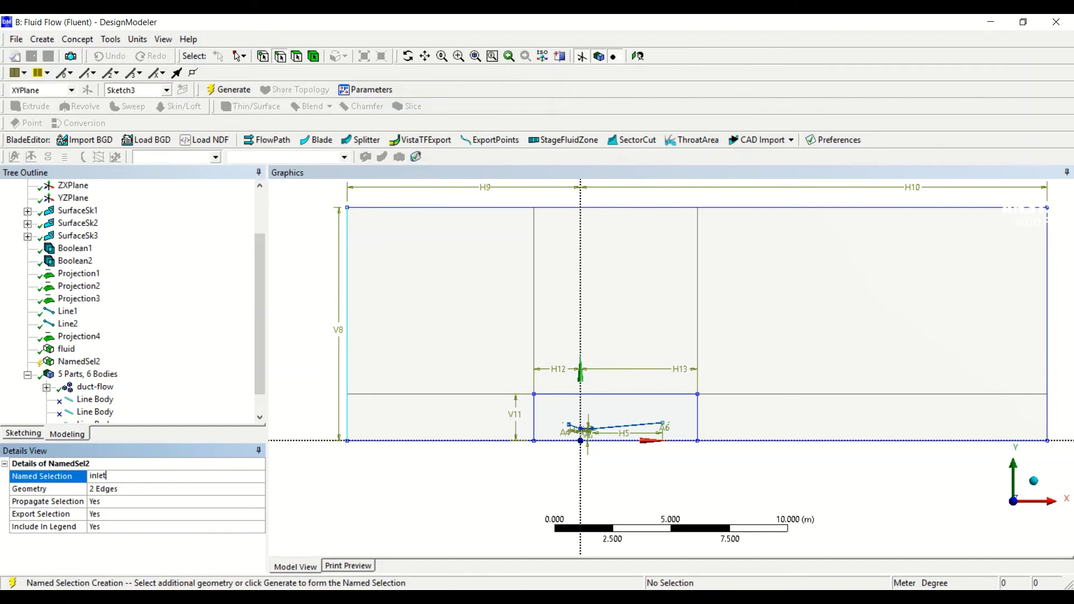
pyautogui.press('Return')
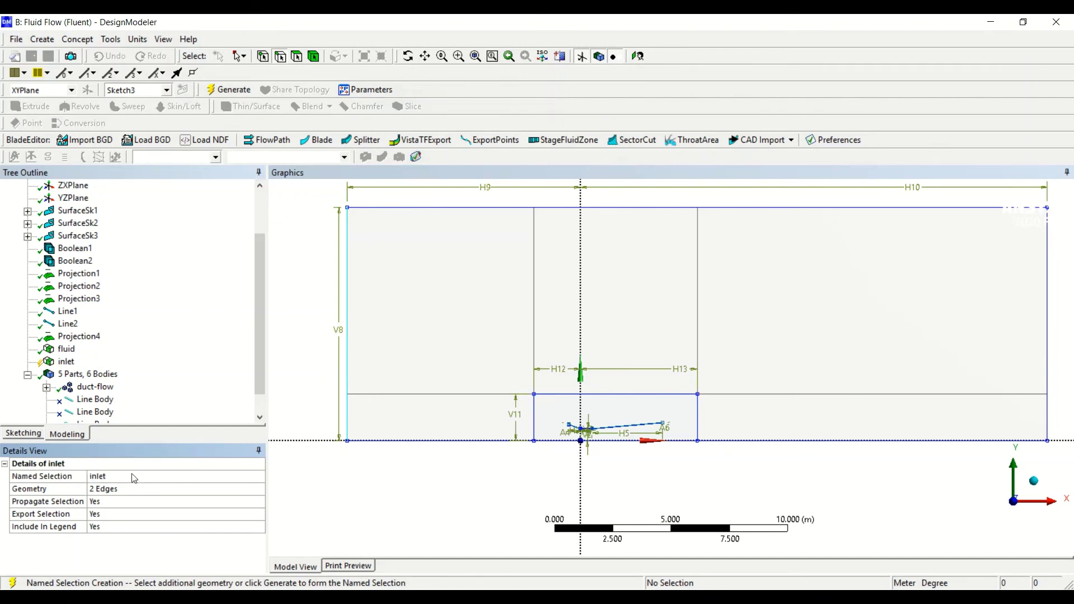
pyautogui.click(228, 90)
# - Create a named selection called outlet from the two edges along the outer domain's right side
pyautogui.click(1048, 285)
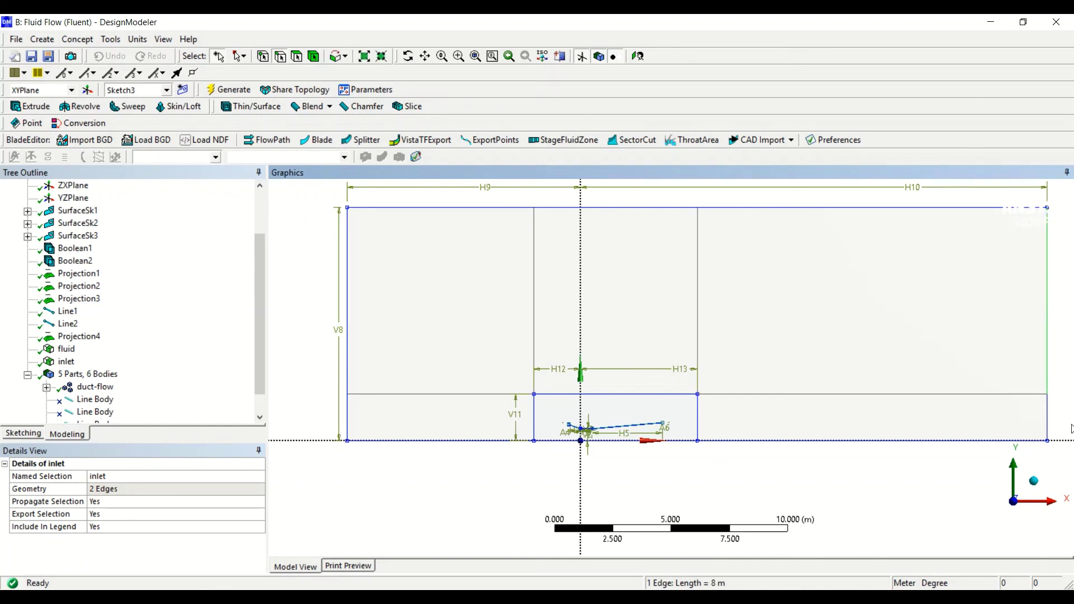
pyautogui.keyDown('ctrl'); pyautogui.click(1047, 430); pyautogui.keyUp('ctrl')
pyautogui.rightClick(1050, 429)
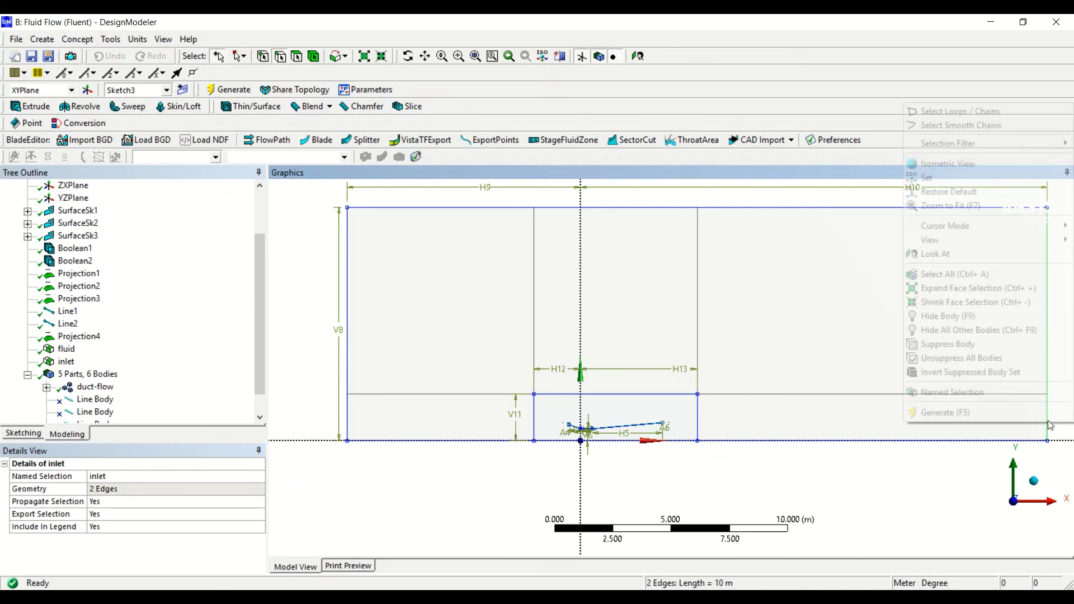
pyautogui.click(984, 393)
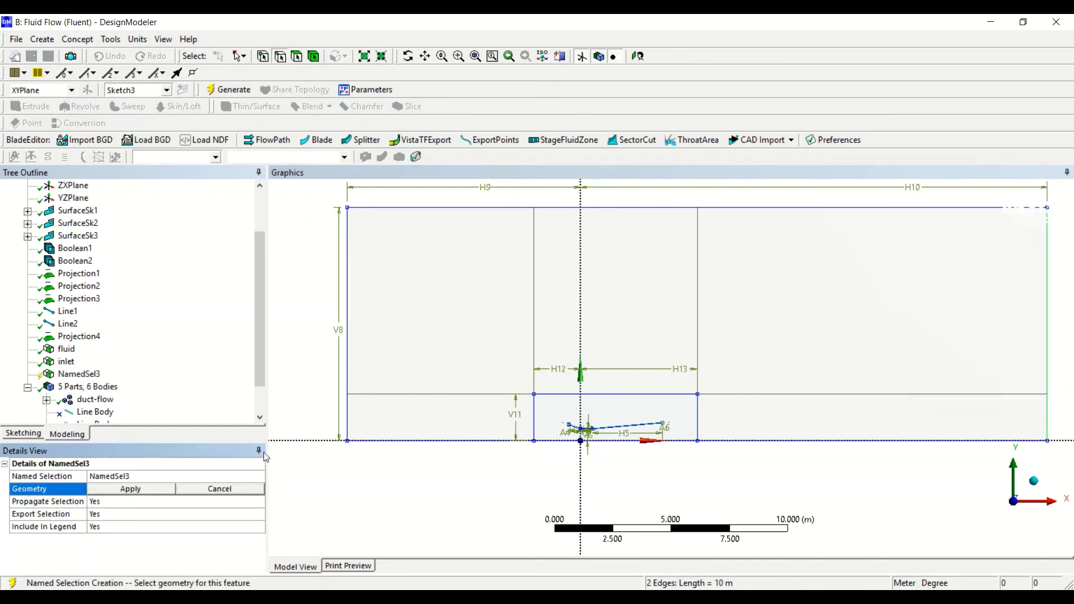
pyautogui.click(139, 474)
pyautogui.write('outlet')
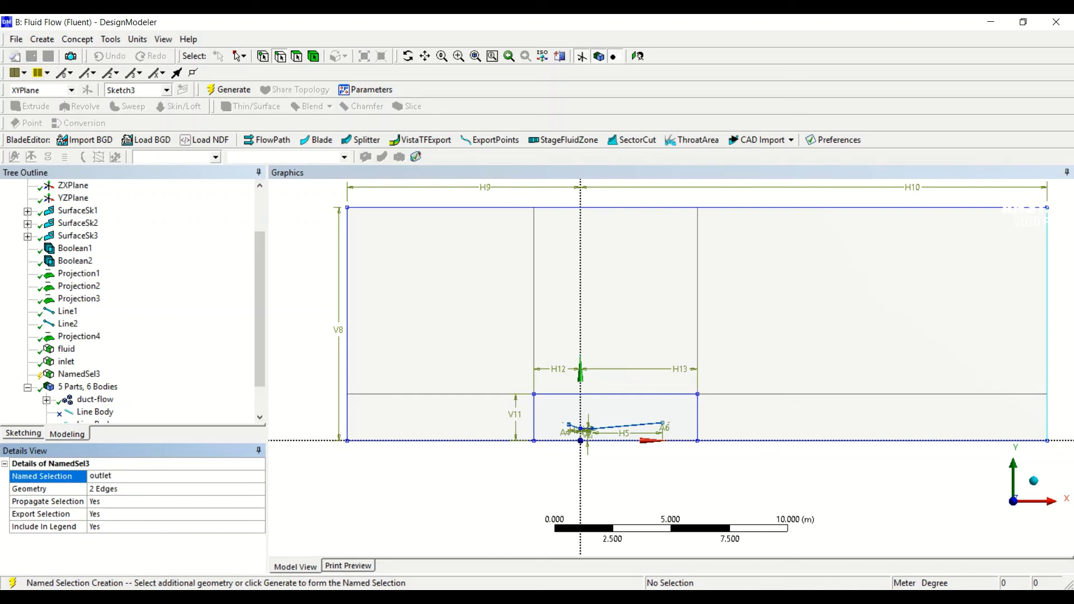
pyautogui.press('Return')
pyautogui.click(228, 90)
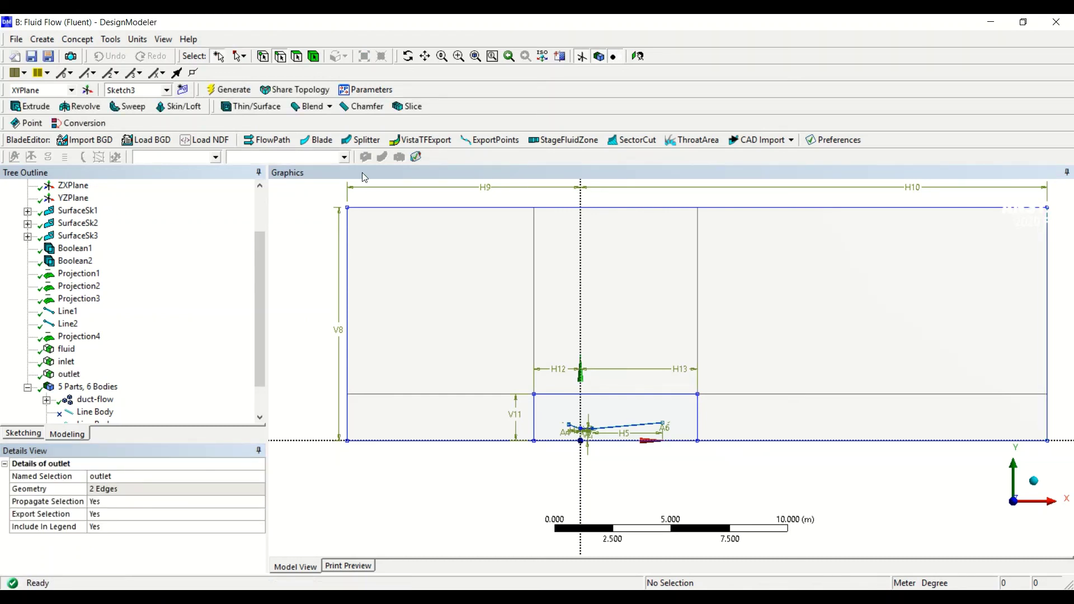
# - Create a named selection called symmetry from the three edges along the outer domain's top side
pyautogui.click(454, 208)
pyautogui.keyDown('ctrl'); pyautogui.click(612, 208); pyautogui.keyUp('ctrl')
pyautogui.keyDown('ctrl'); pyautogui.click(708, 208); pyautogui.keyUp('ctrl')
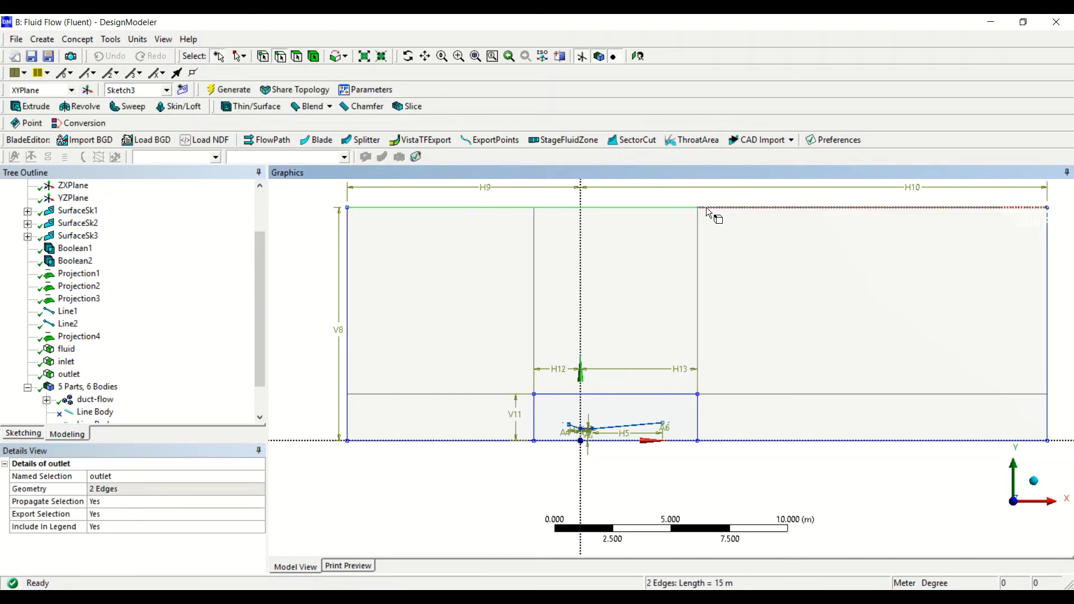
pyautogui.rightClick(707, 209)
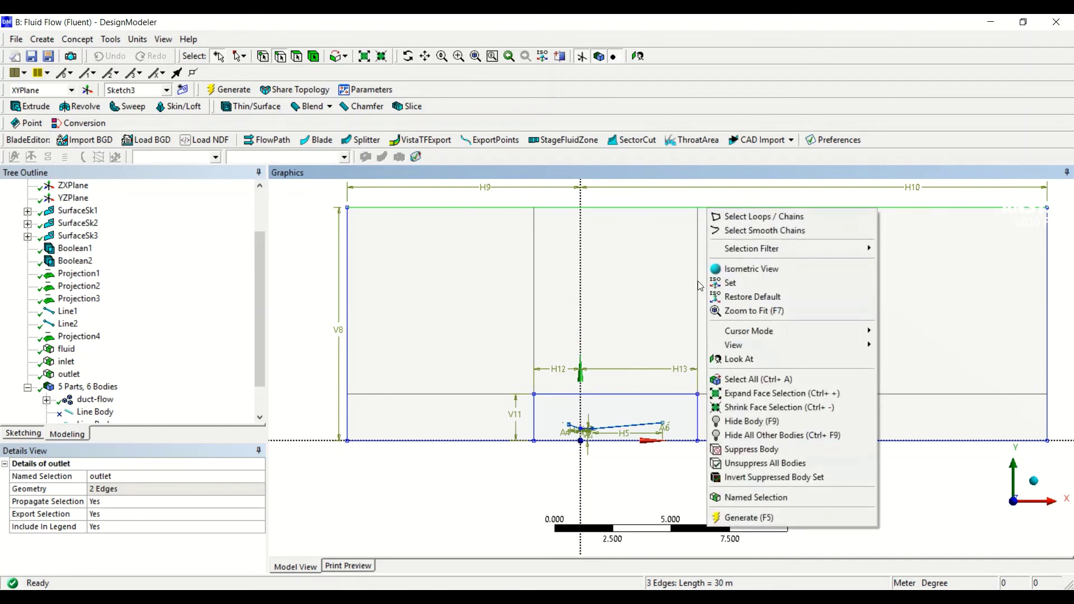
pyautogui.click(767, 498)
pyautogui.click(131, 489)
pyautogui.click(134, 476)
pyautogui.write('symmetry')
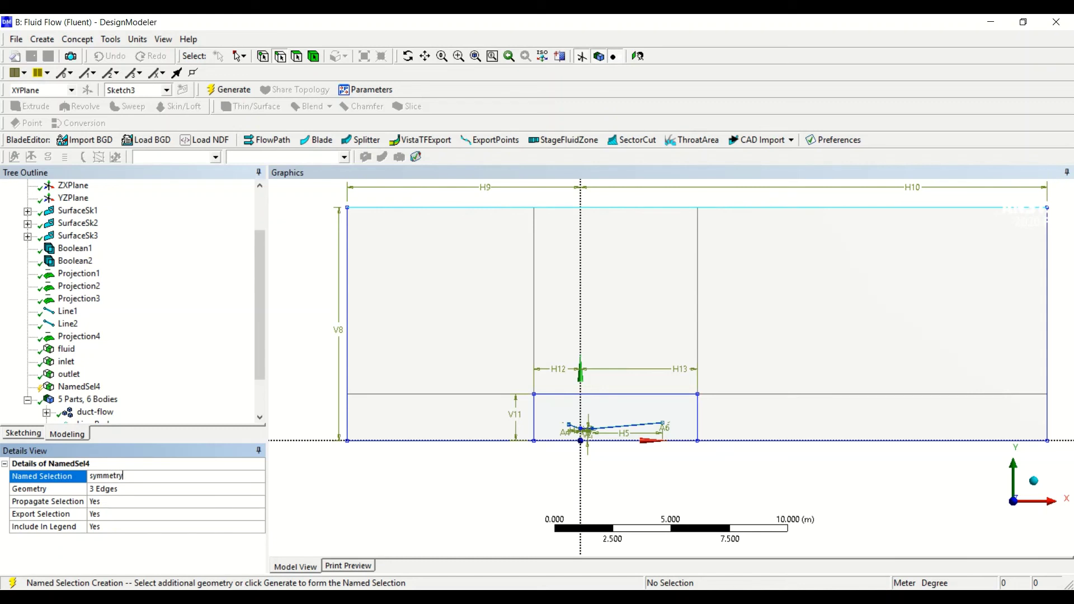
pyautogui.press('Return')
pyautogui.click(228, 90)
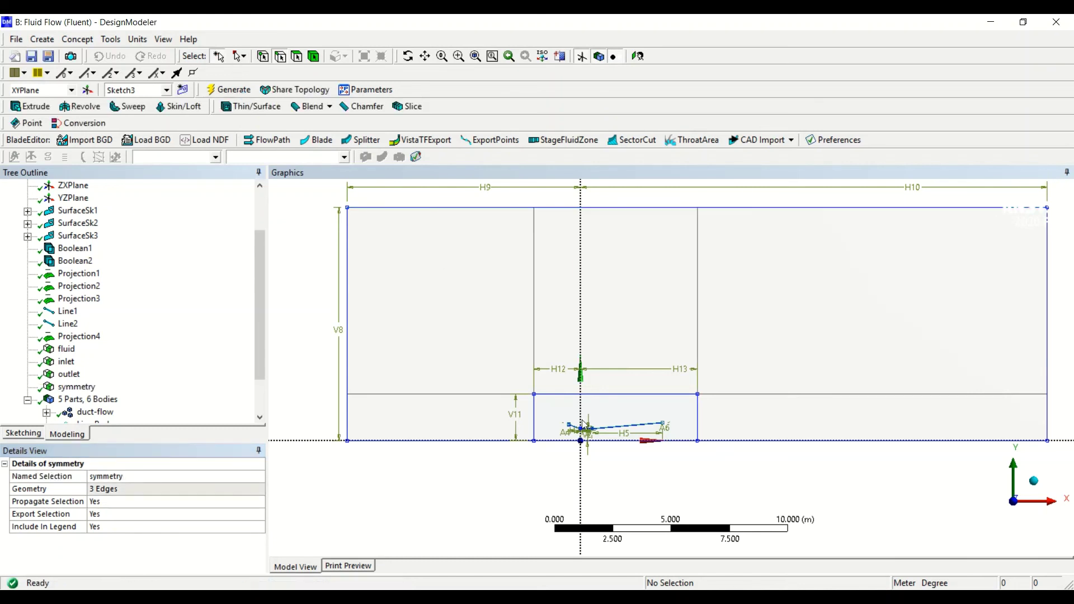
# - Create a named selection called axis from the three edges along the outer domain's bottom side
pyautogui.rightClick(716, 443)
pyautogui.click(764, 409)
pyautogui.click(123, 500)
pyautogui.click(126, 475)
pyautogui.write('axis')
pyautogui.press('Return')
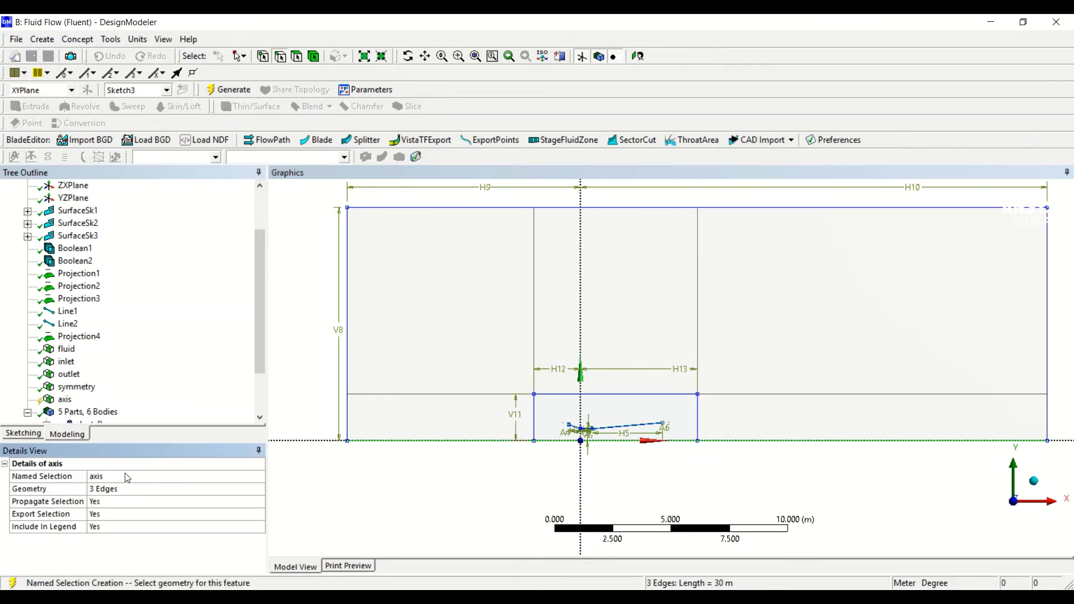
pyautogui.click(217, 92)
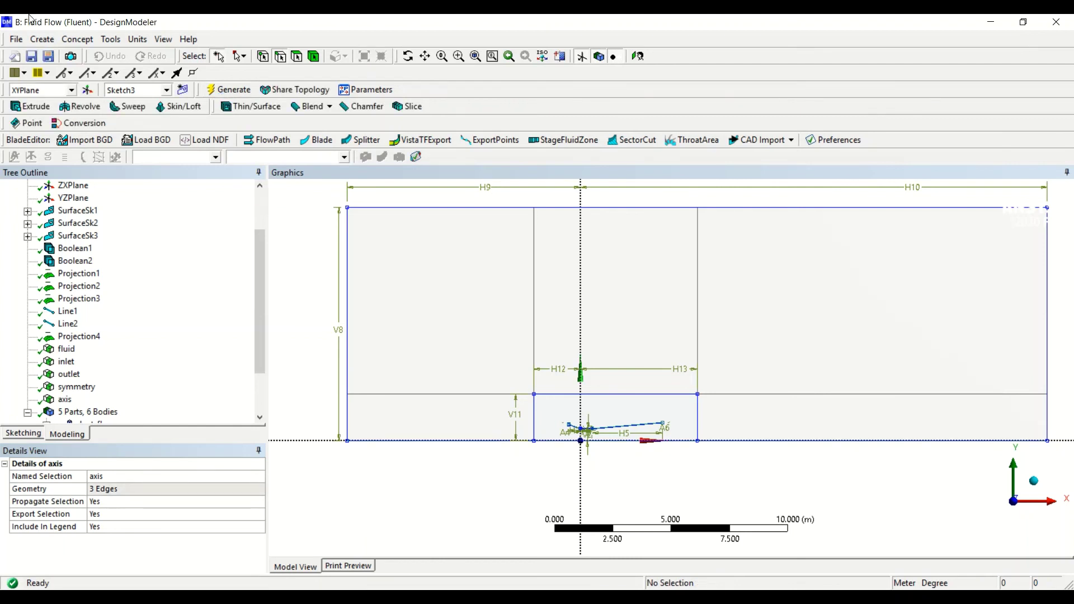
# - Box-select the eight duct profile edges inside the inner rectangle and create a named selection called duct-wall from them
pyautogui.click(243, 57)
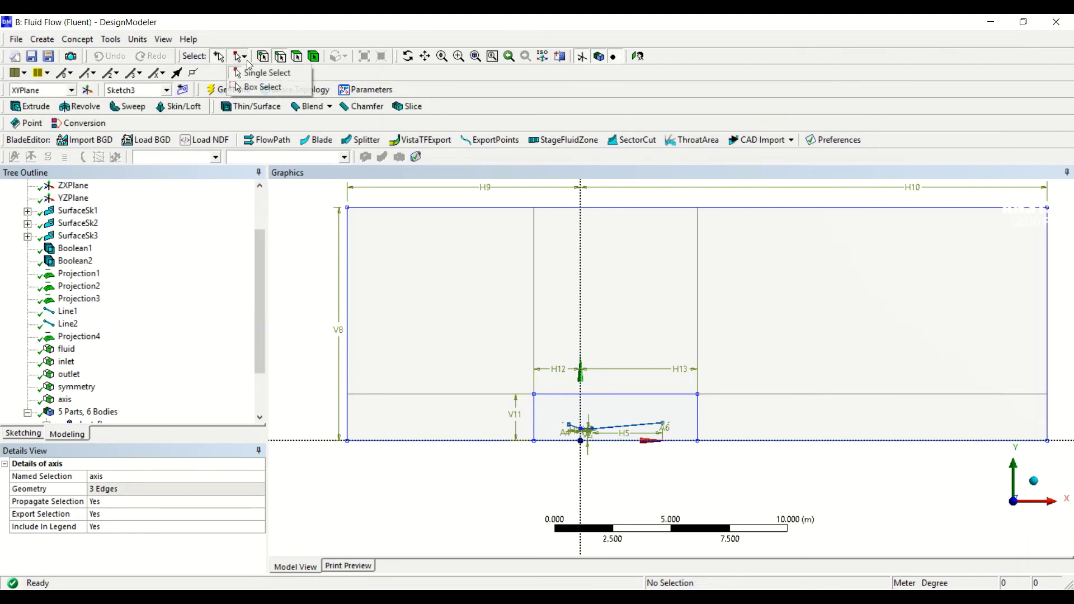
pyautogui.click(263, 87)
pyautogui.moveTo(551, 402); pyautogui.dragTo(687, 437)
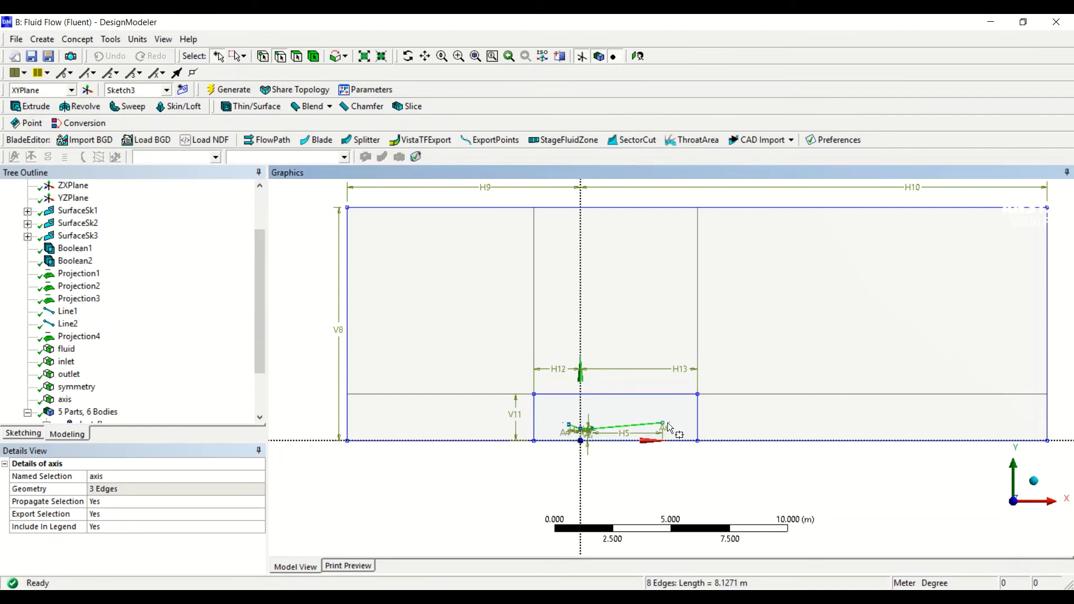
pyautogui.rightClick(657, 427)
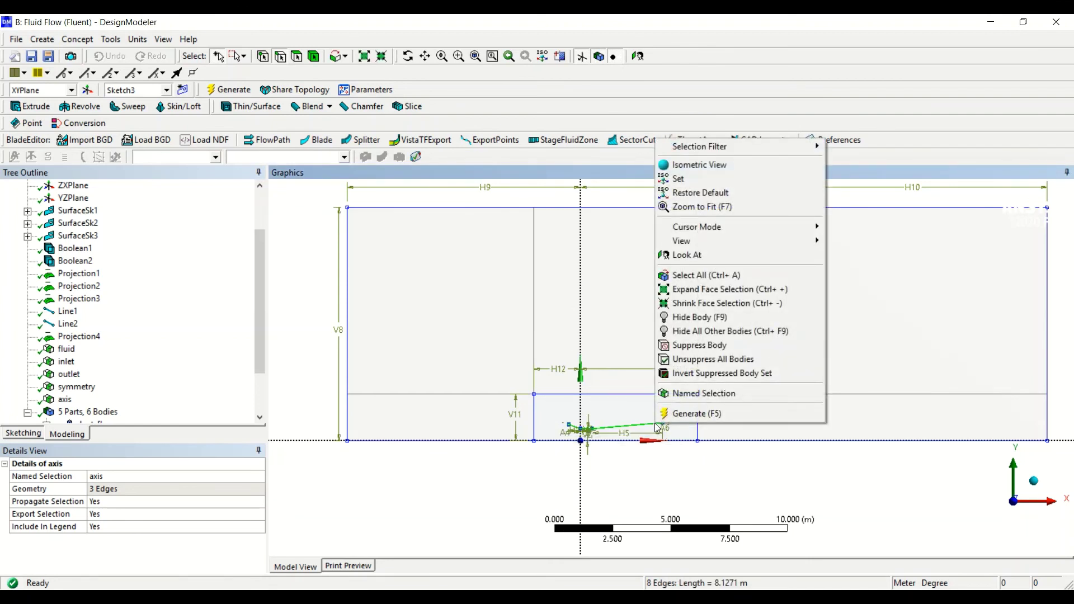
pyautogui.click(703, 393)
pyautogui.click(130, 490)
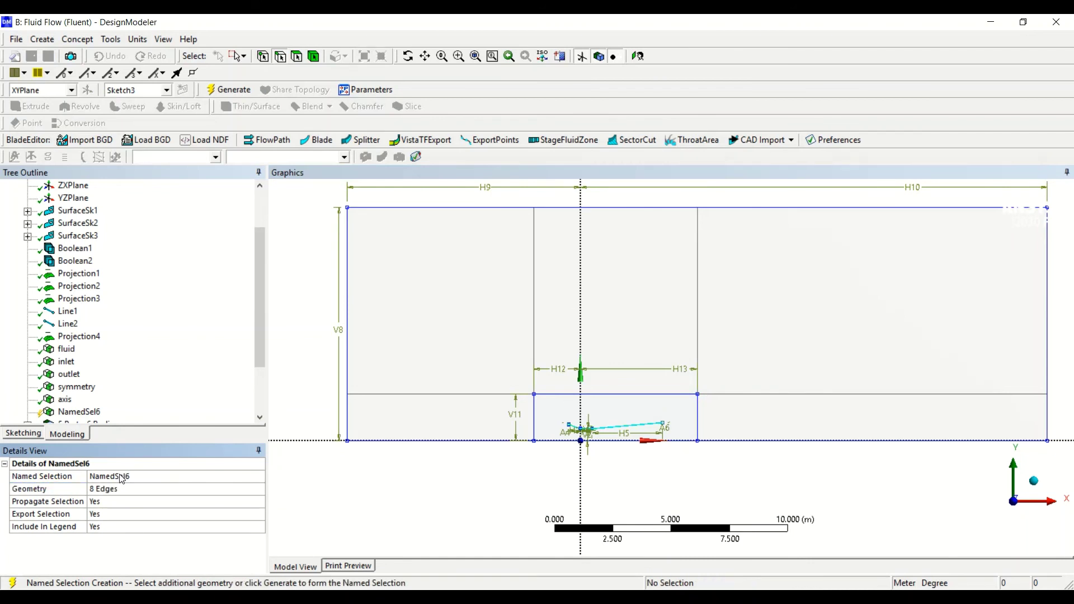
pyautogui.click(120, 474)
pyautogui.write('duct')
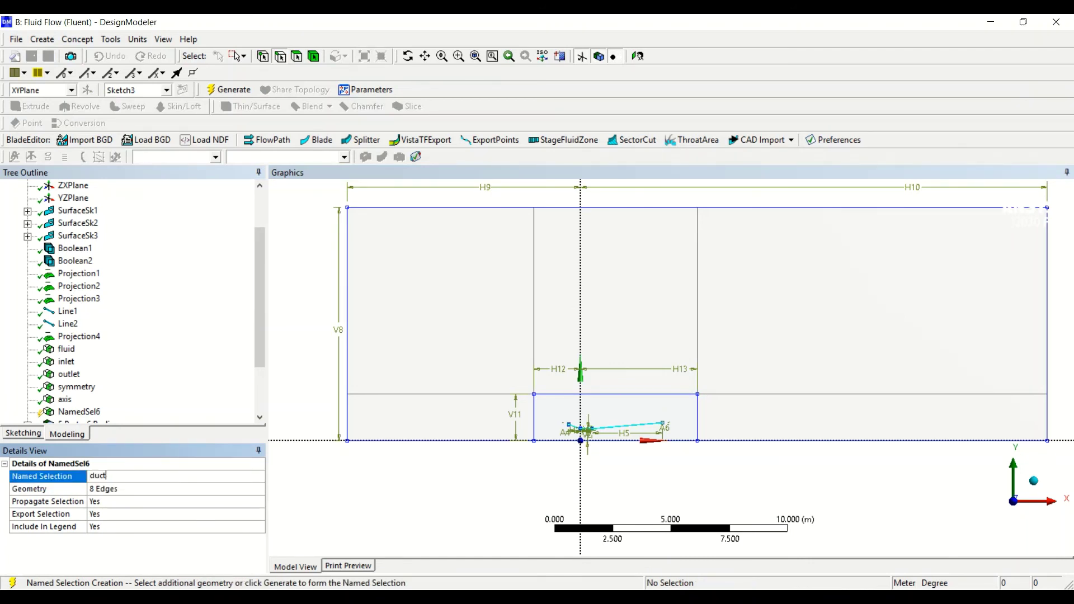
pyautogui.write('-wall')
pyautogui.press('Return')
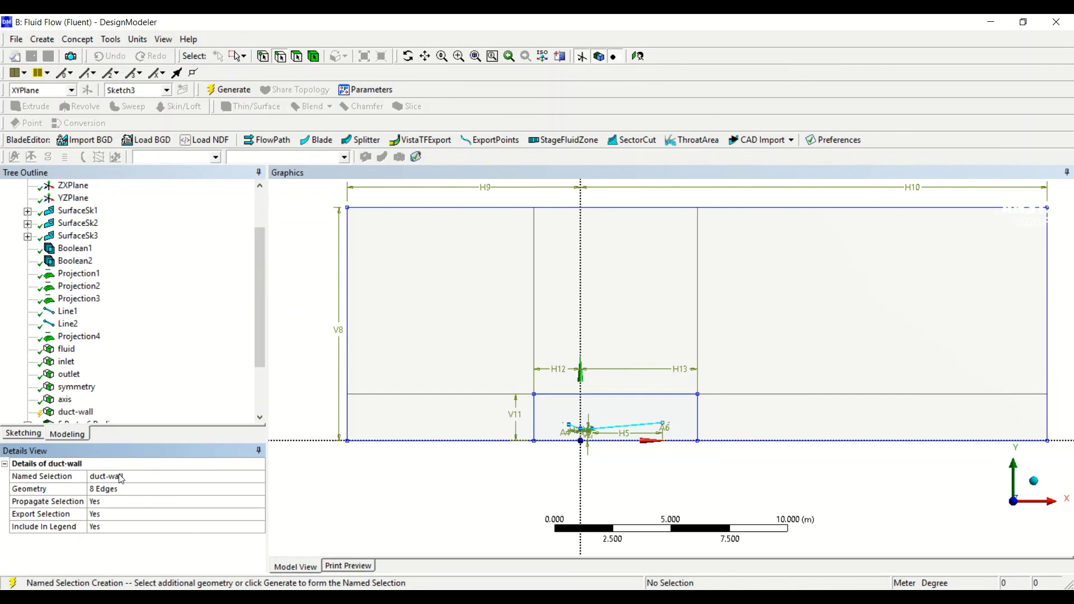
pyautogui.click(227, 91)
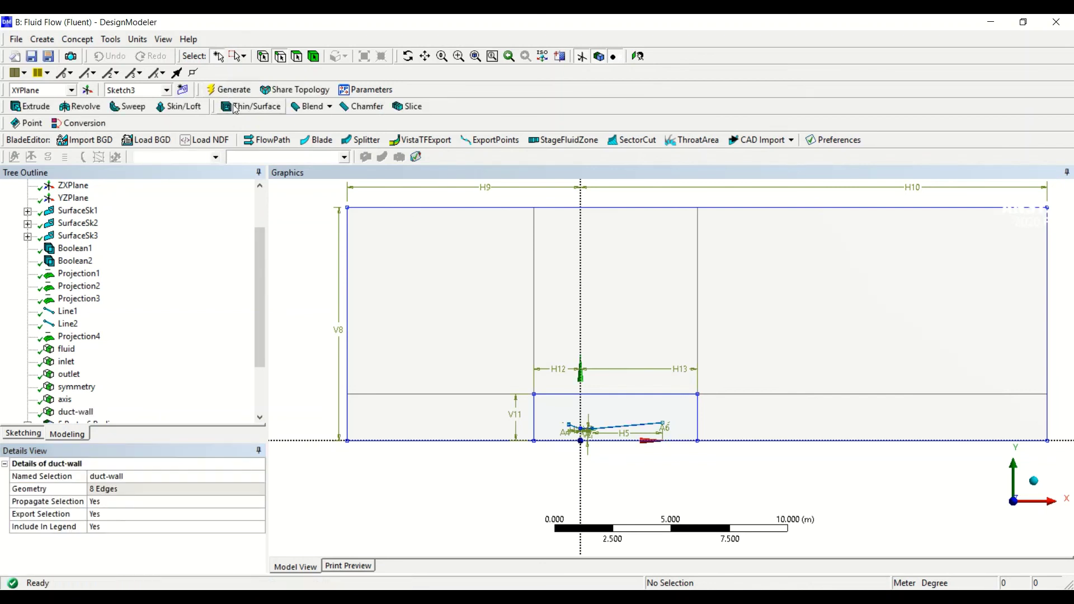
# - Save the project with the finished duct-flow geometry
pyautogui.click(17, 39)
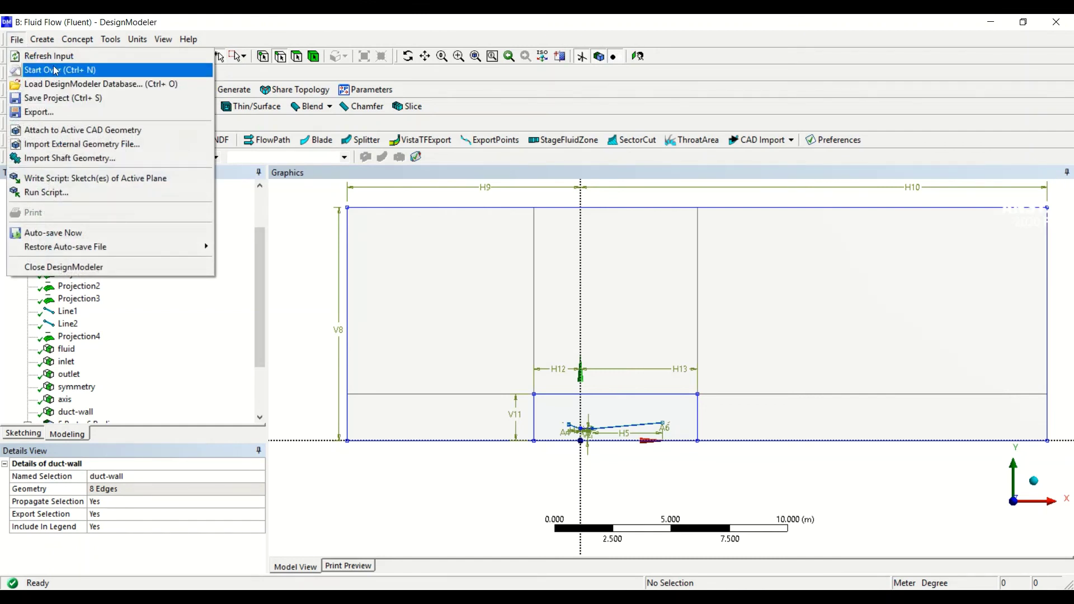
pyautogui.click(56, 98)
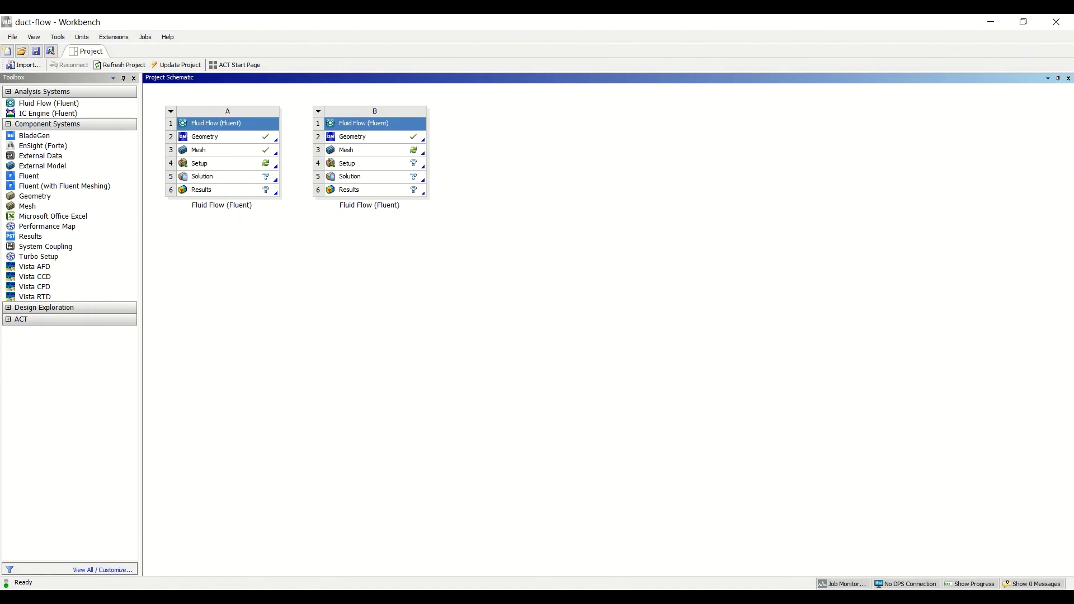
pyautogui.click(906, 600)
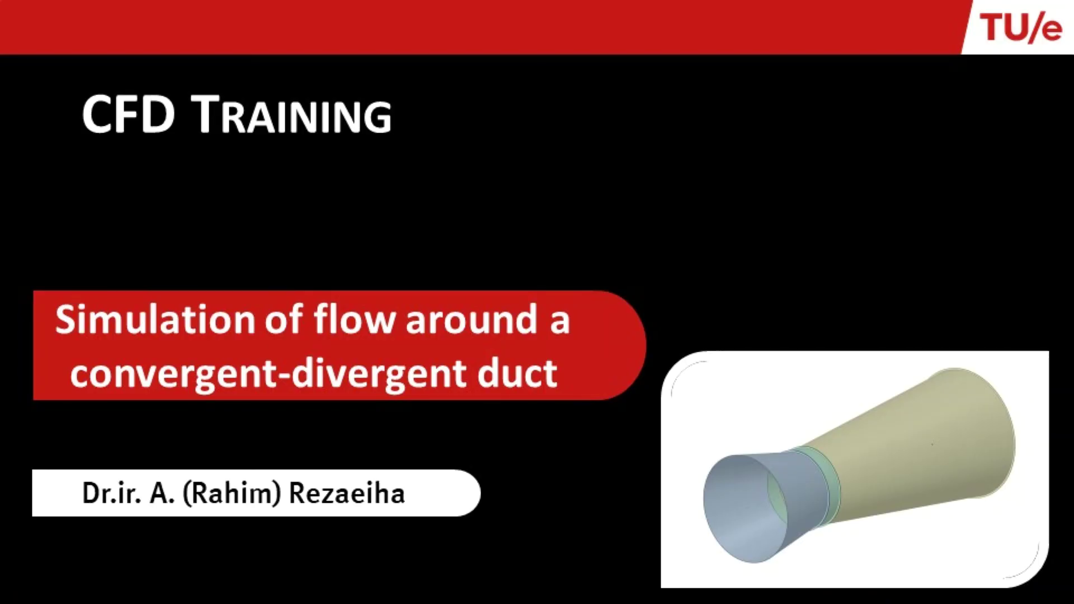